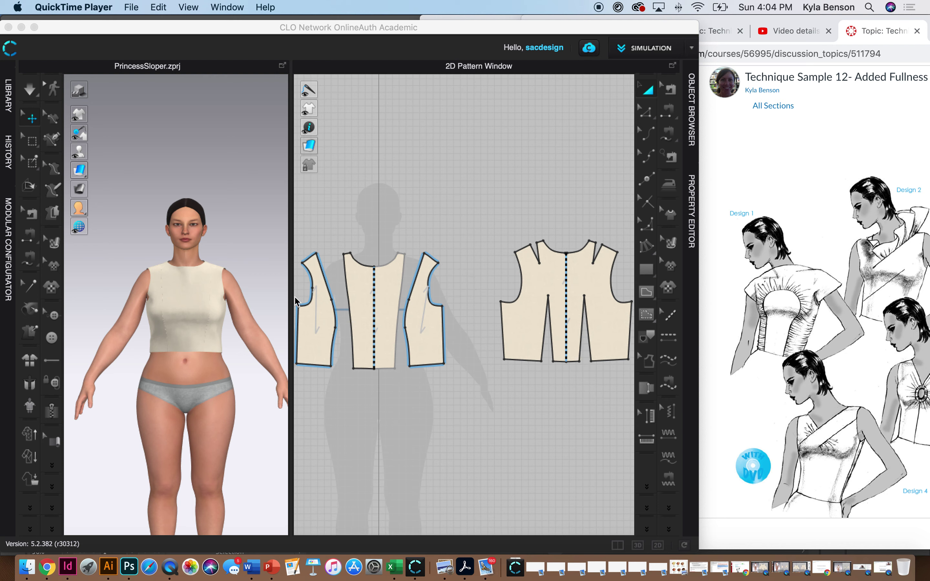
Raise the centre front panel's neckline point upward
left_click(646, 115)
left_click(350, 230)
left_click(313, 288)
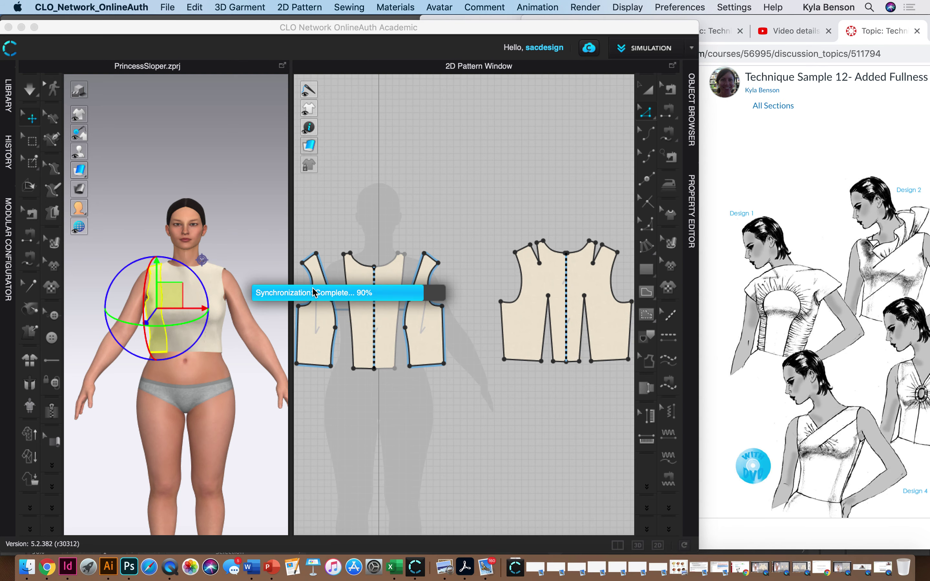
left_click(374, 267)
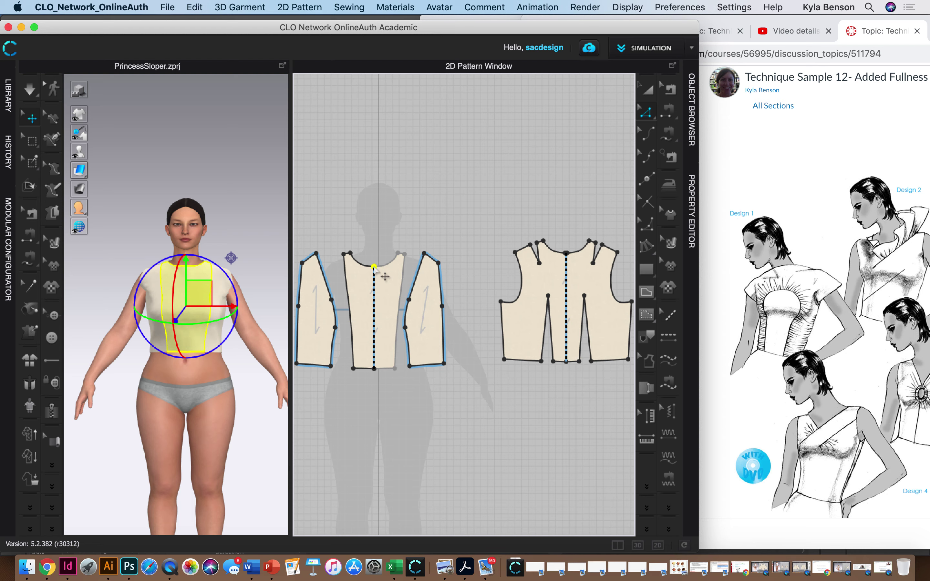
left_click_drag(374, 267, 374, 253)
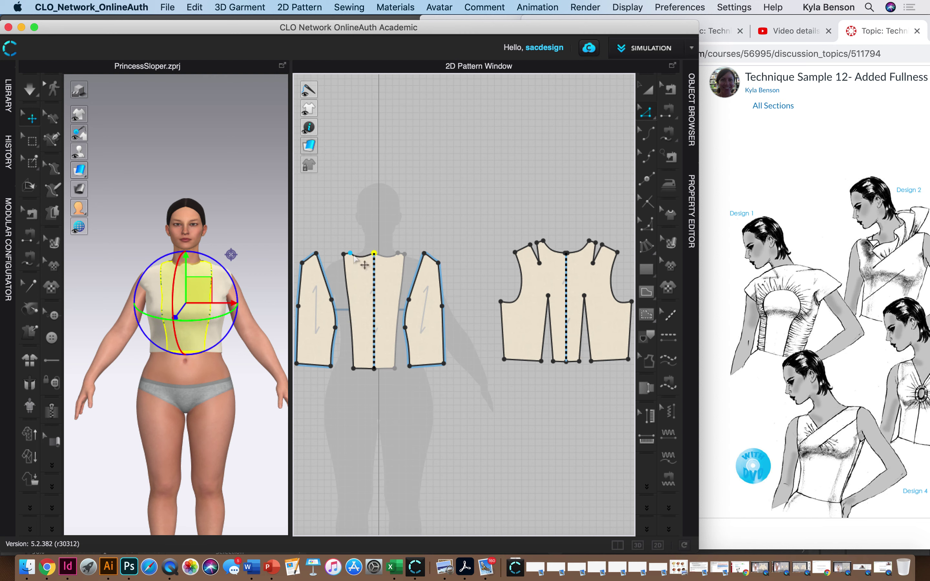
Select the centre panel's left neckline segment and delete its curve points to straighten it
right_click(373, 254)
left_click(352, 256)
left_click(350, 253)
right_click(351, 253)
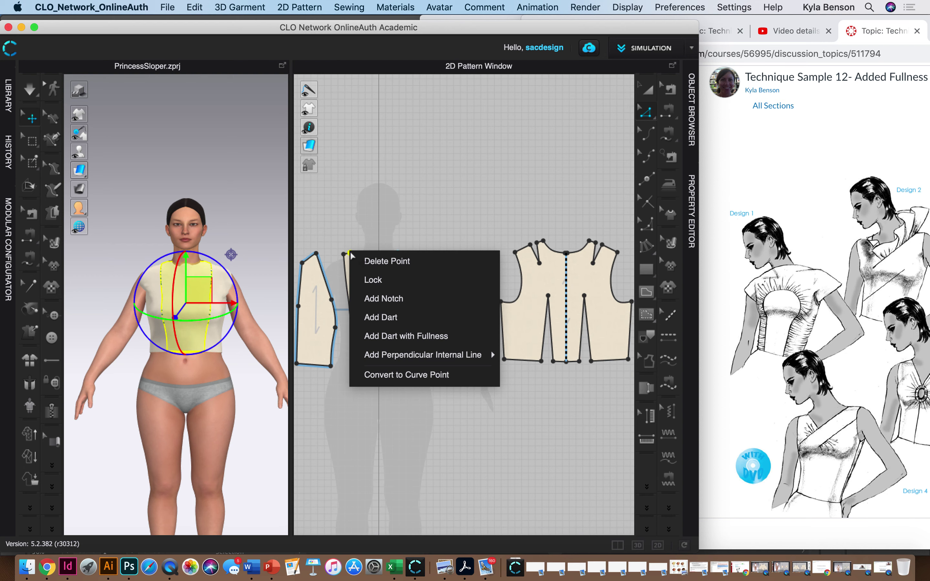
left_click(350, 254)
left_click(359, 256)
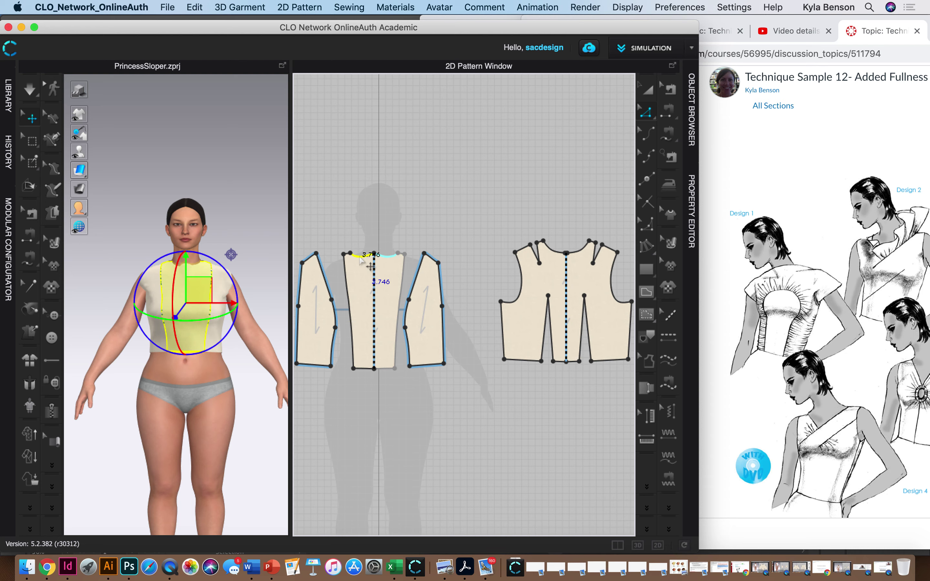
key("Delete")
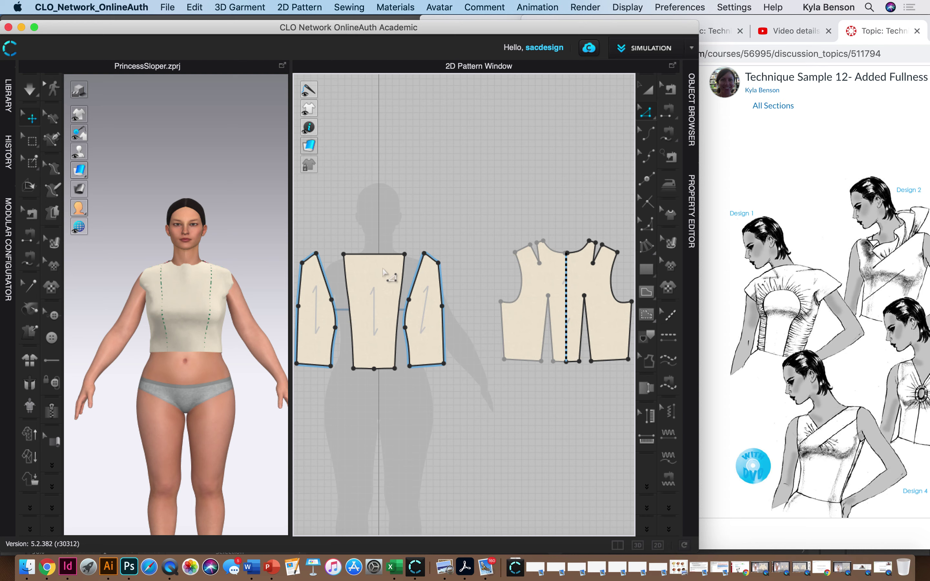
Undo the neckline straightening and select the centre front piece's neckline
key("super+z")
left_click(353, 228)
left_click(360, 258)
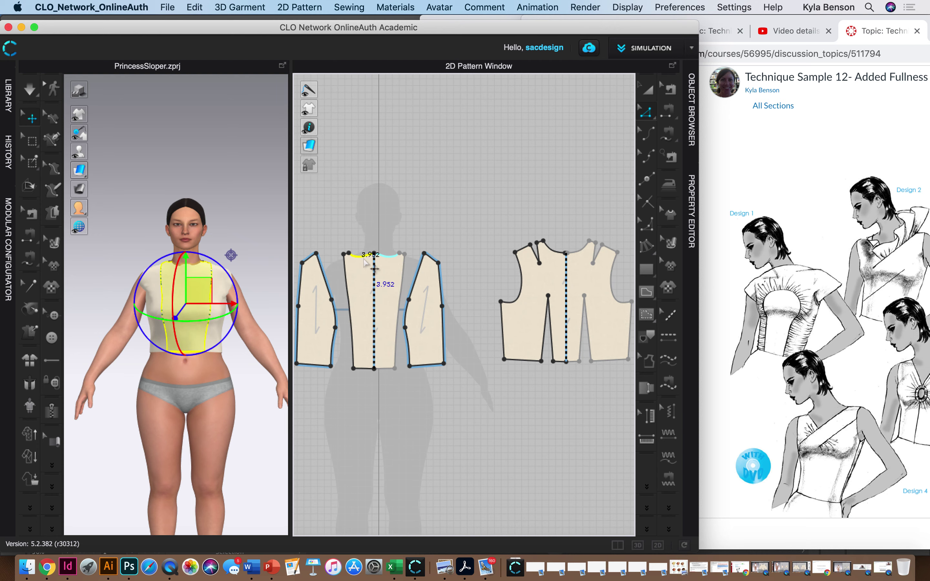
scroll(370, 275, "up", 5)
scroll(369, 270, "down", 3)
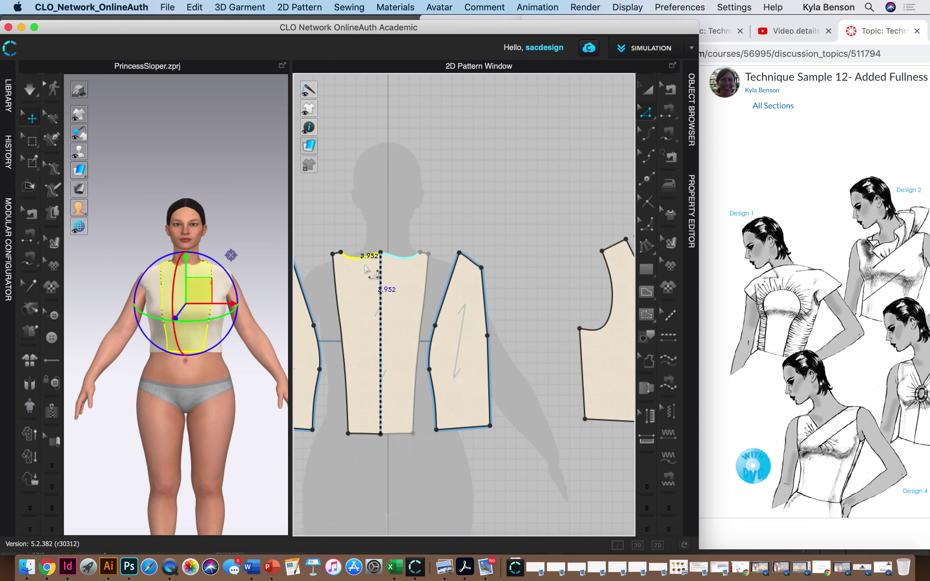
scroll(380, 308, "down", 3)
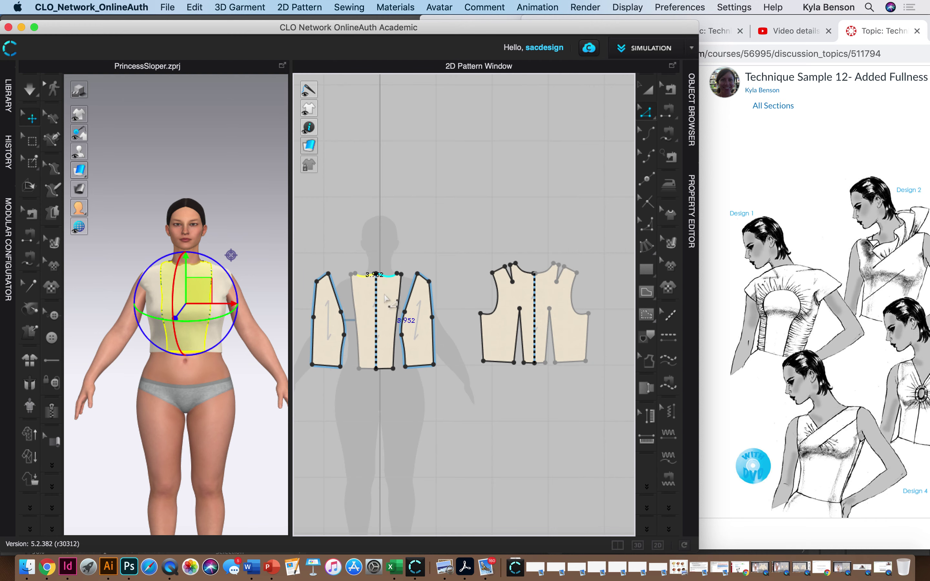
Remove linked editing between the two centre front halves
left_click(647, 90)
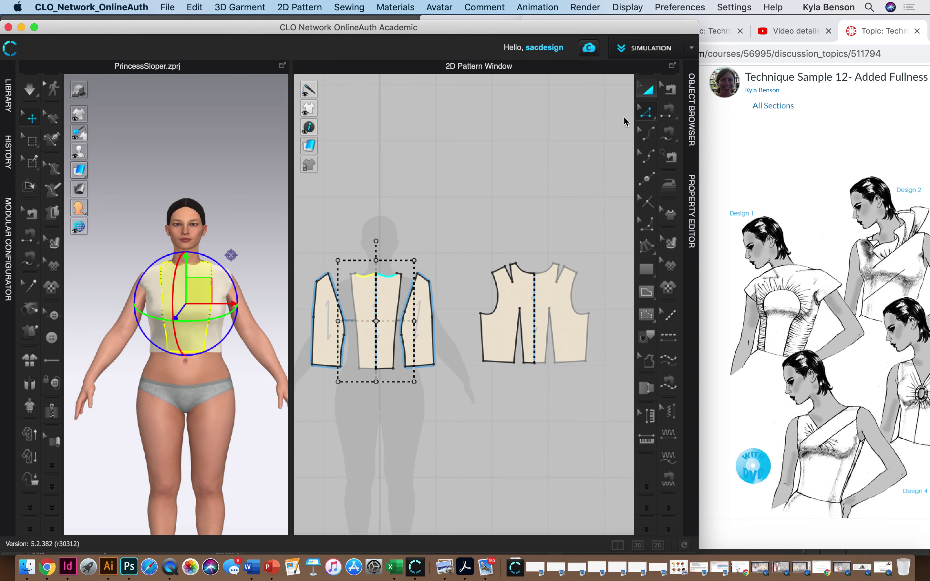
right_click(387, 291)
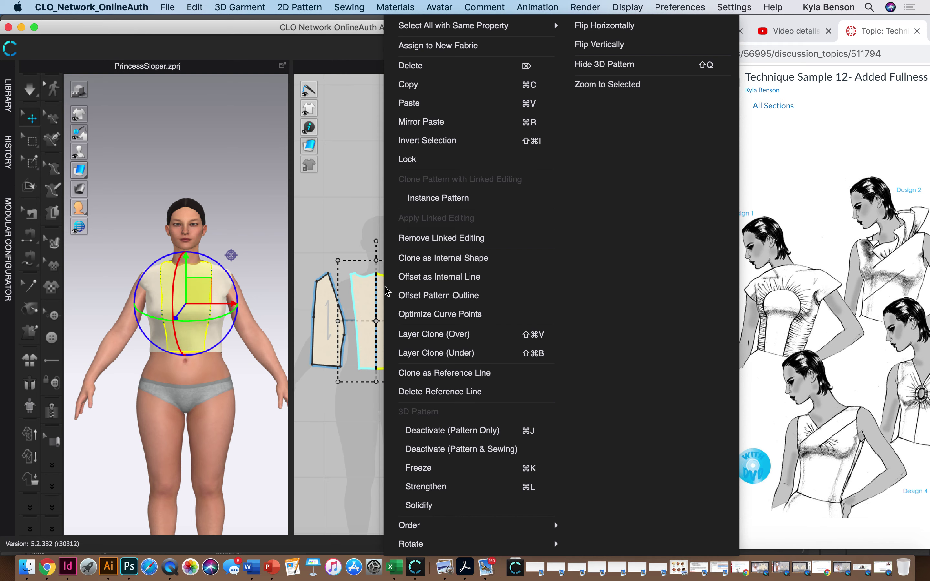
left_click(430, 238)
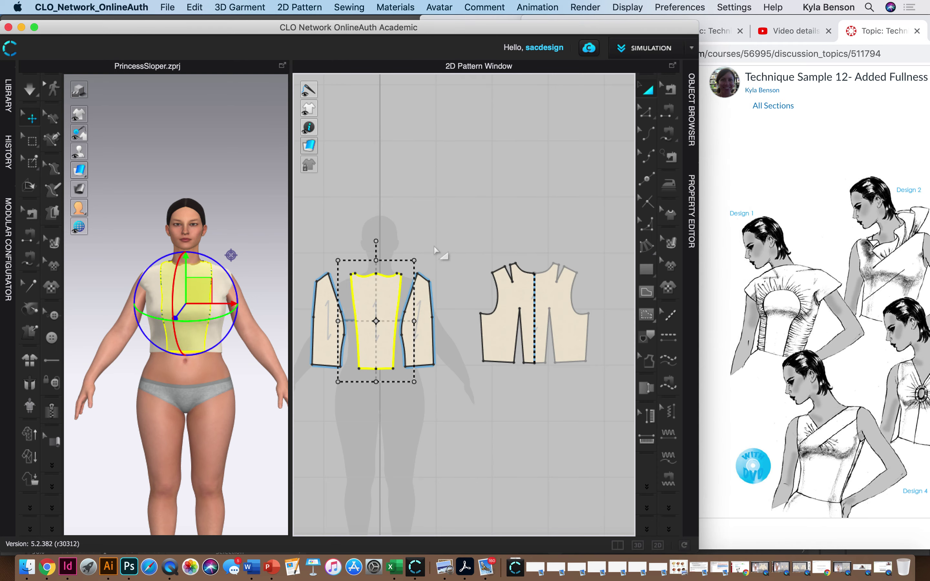
Delete the centre front's shoulder corner and bottom hem points, leaving a narrow strip
key("z")
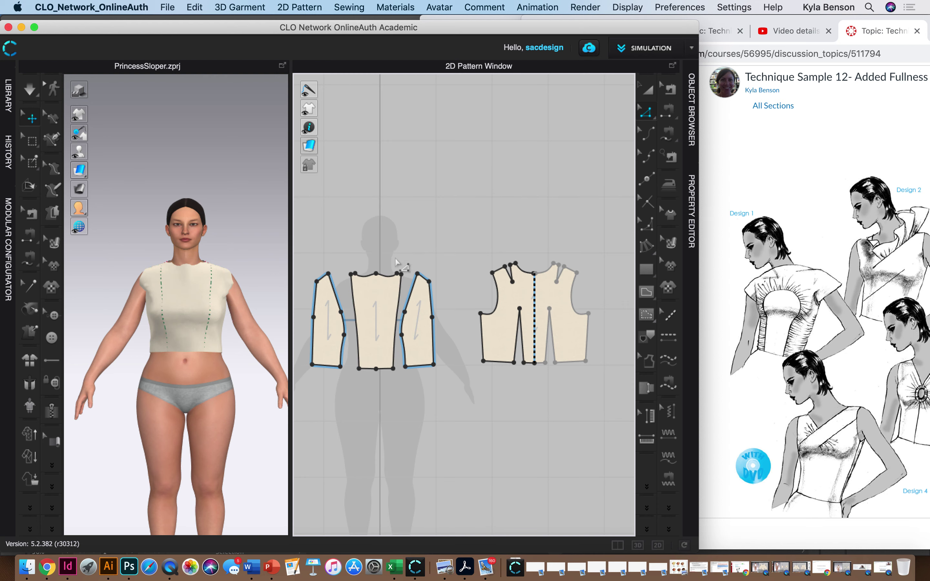
left_click(398, 274)
left_click(393, 368, "shift")
key("Delete")
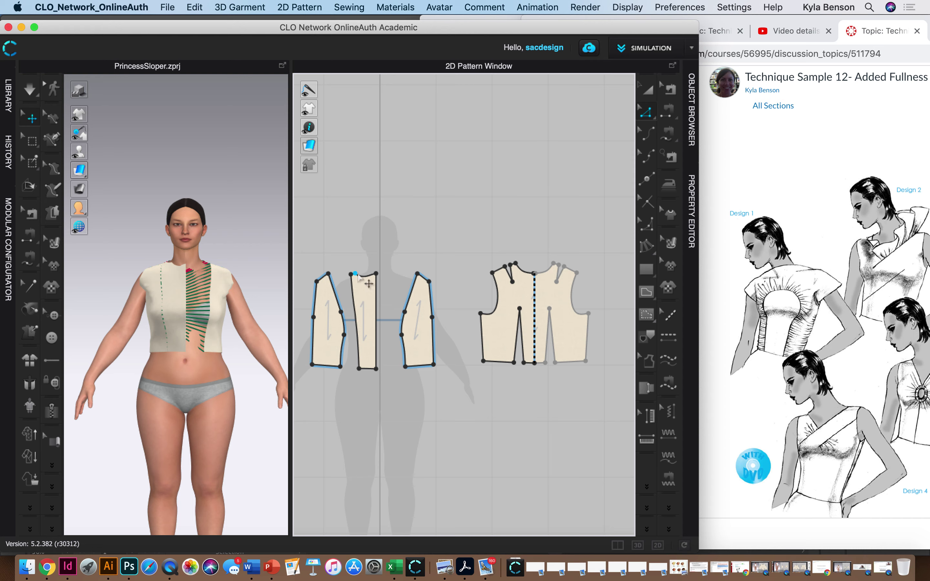
scroll(357, 276, "up", 5)
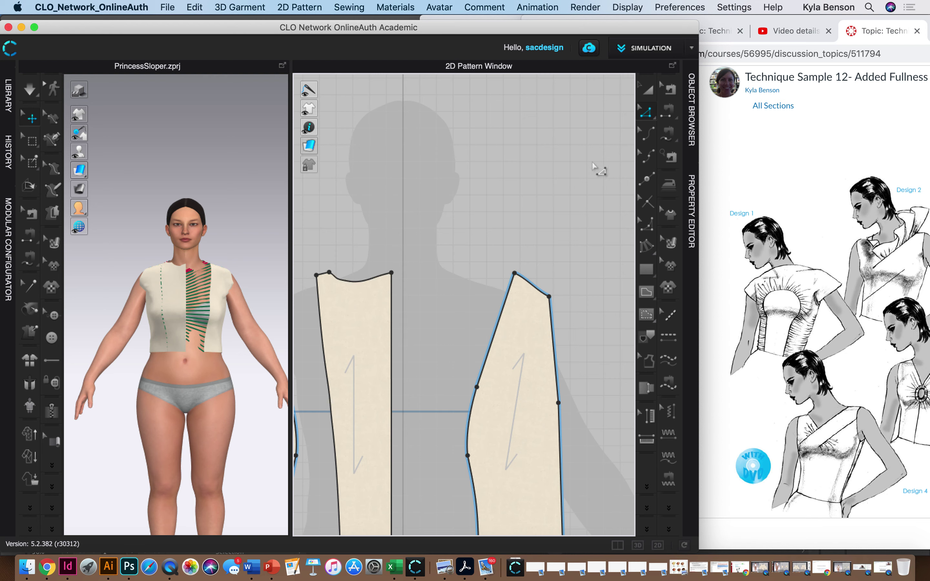
Delete all curve points on the narrow centre panel's neckline, leaving a straight 3.720 edge
left_click(649, 135)
left_click(360, 283)
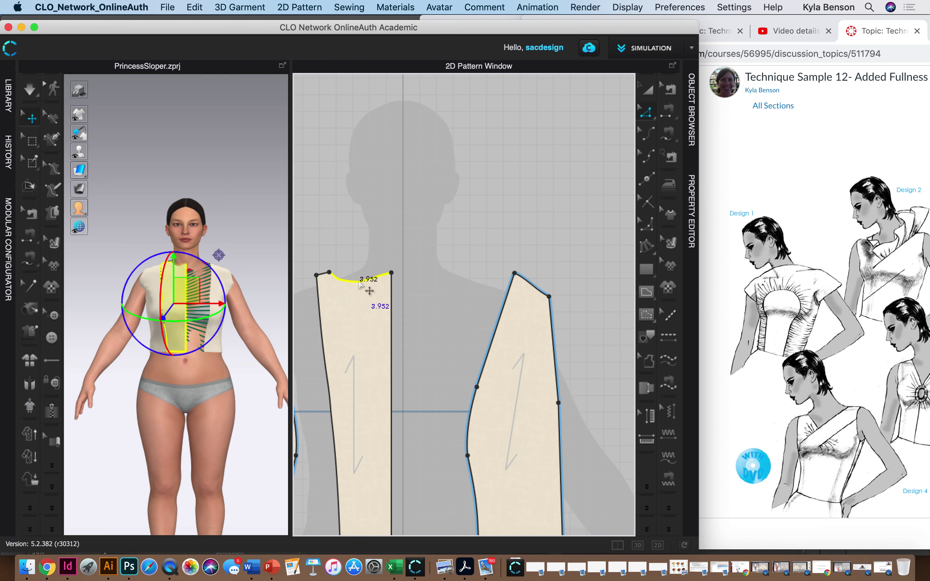
right_click(360, 282)
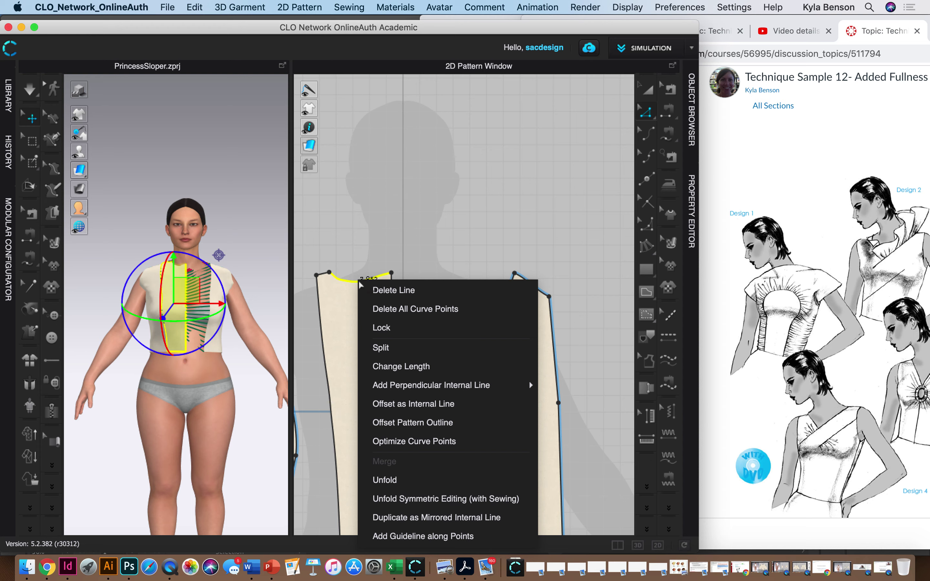
left_click(438, 310)
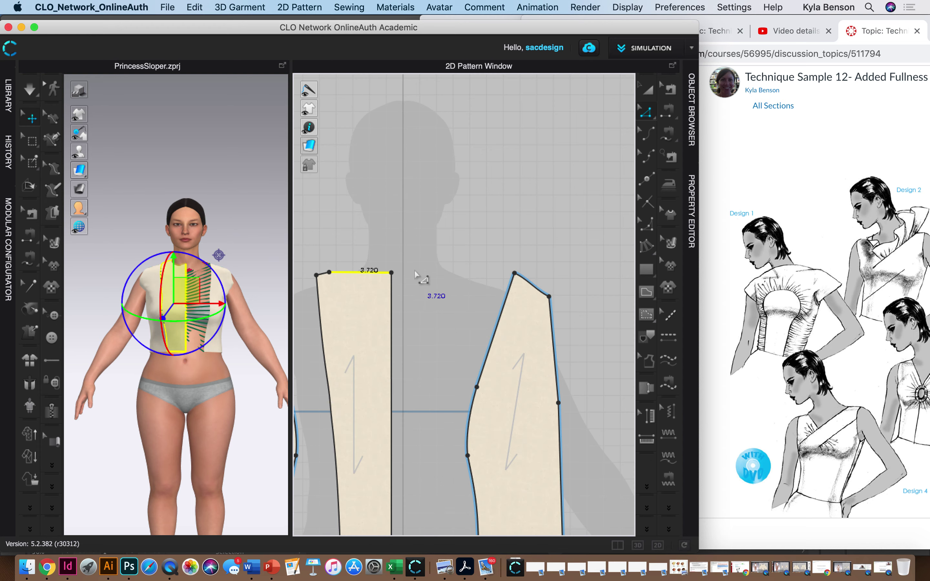
scroll(419, 292, "down", 4)
left_click(425, 303)
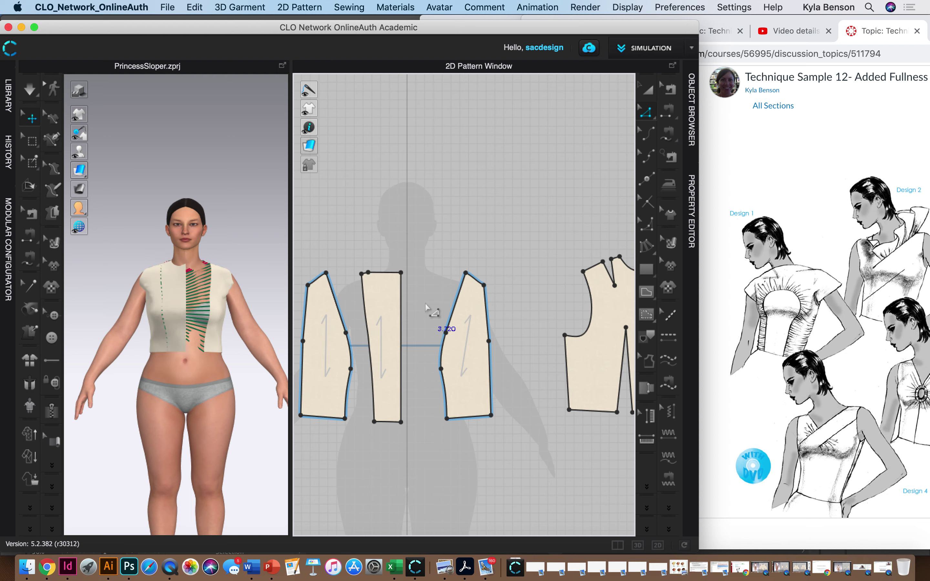
left_click(368, 272)
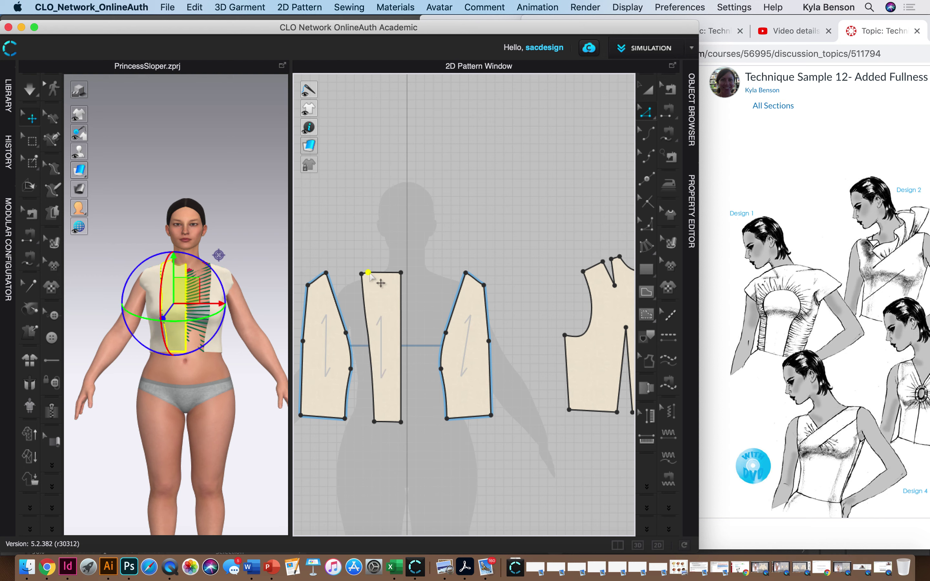
left_click(420, 249)
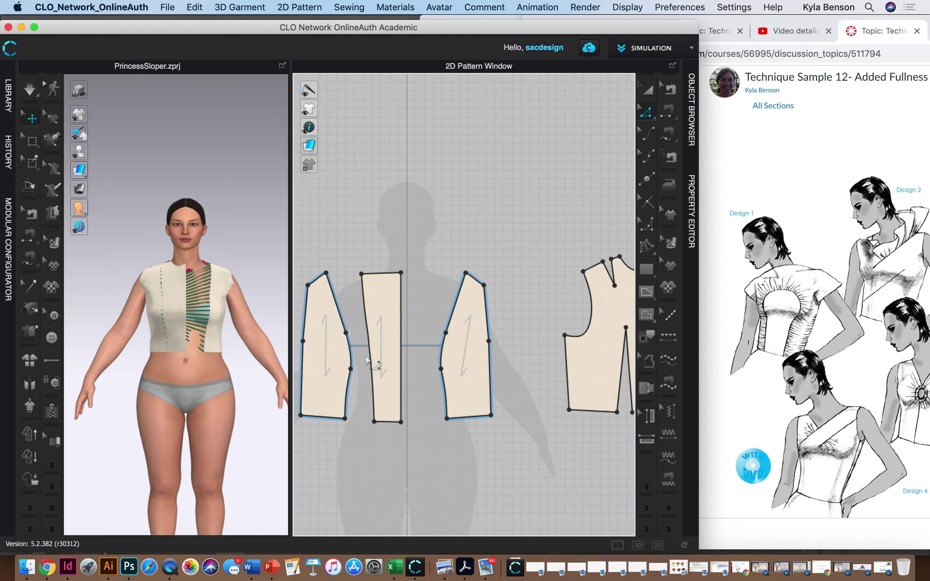
scroll(360, 354, "up", 3)
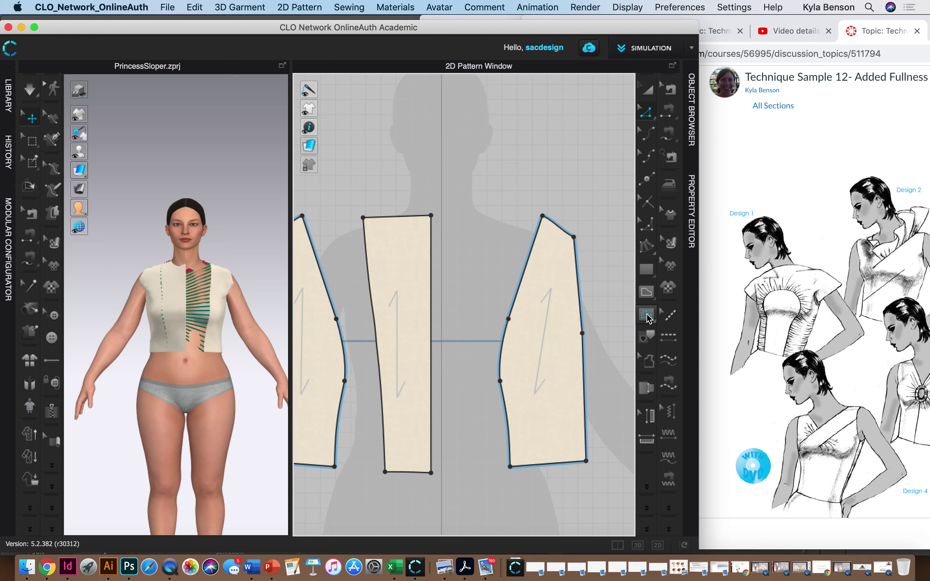
Draw a curved internal line from the centre panel's left edge to its right edge
left_click(640, 297)
left_click(695, 297)
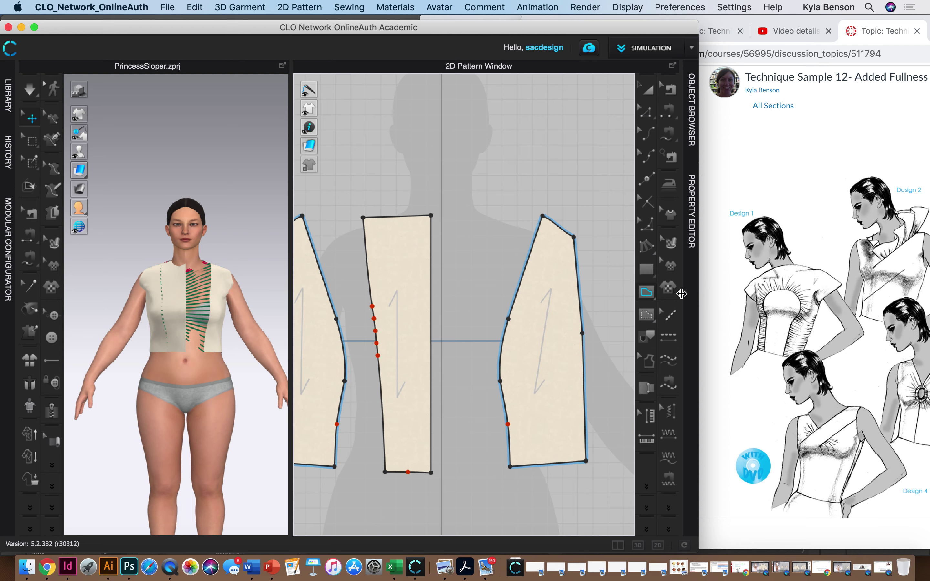
left_click(372, 305)
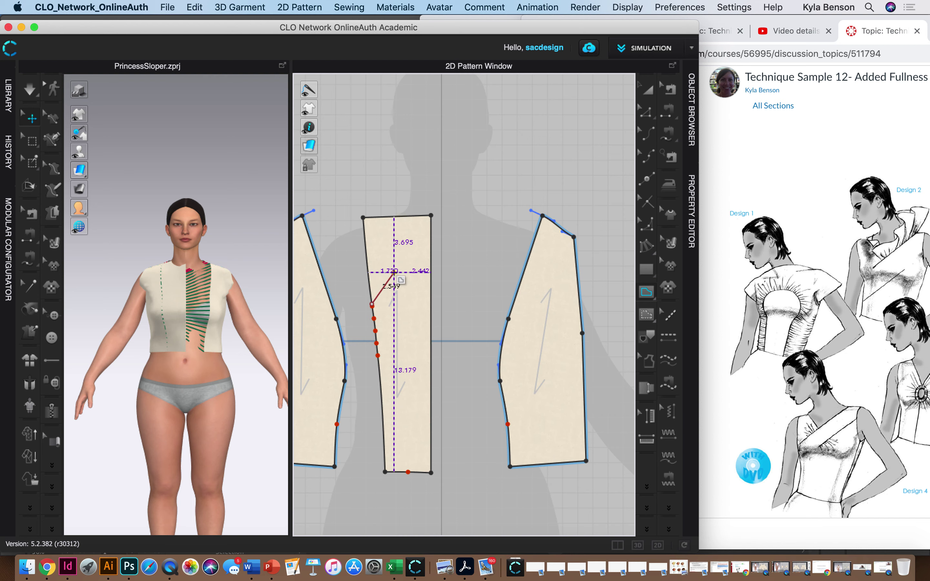
left_click_drag(394, 272, 430, 266)
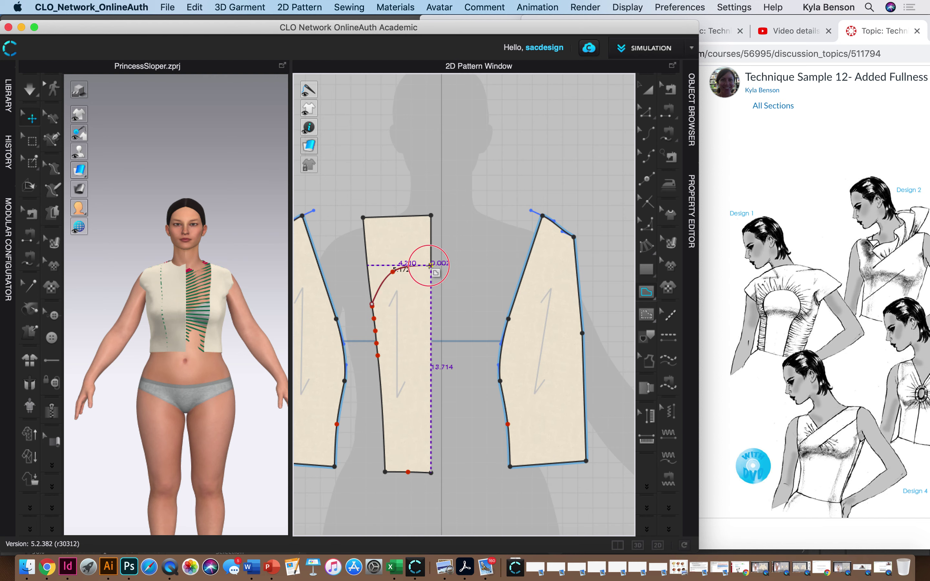
left_click(431, 265)
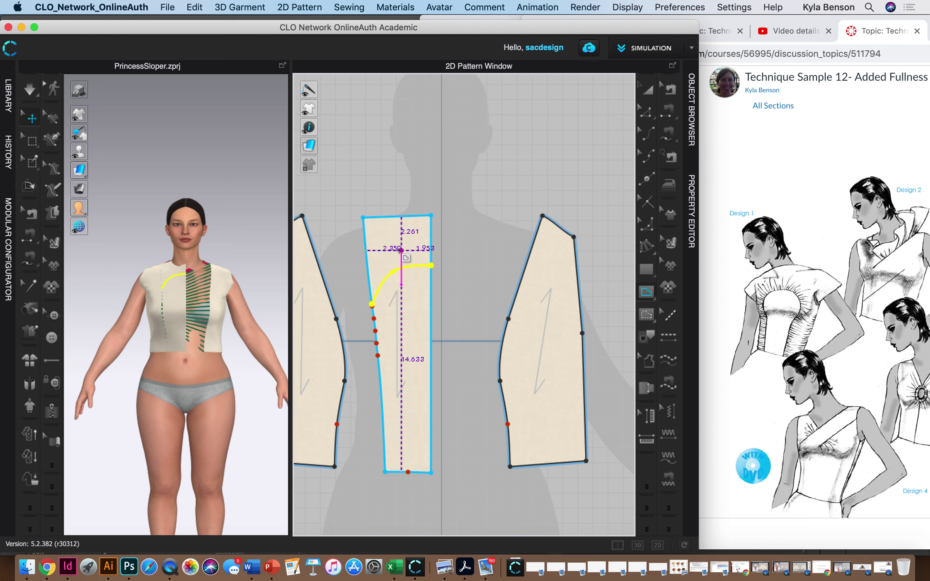
left_click(389, 322)
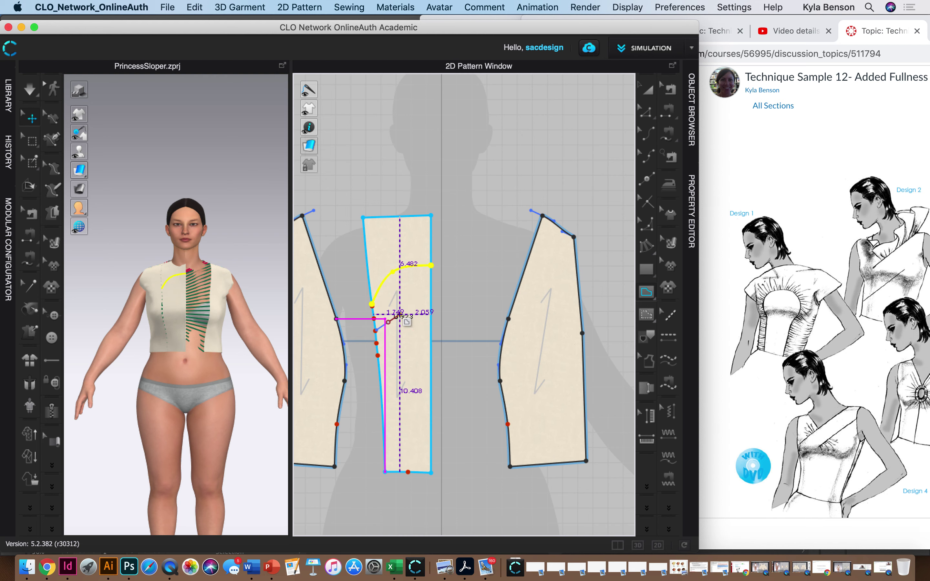
key("Escape")
Extend the curved internal line to meet the panel outline
left_click(647, 111)
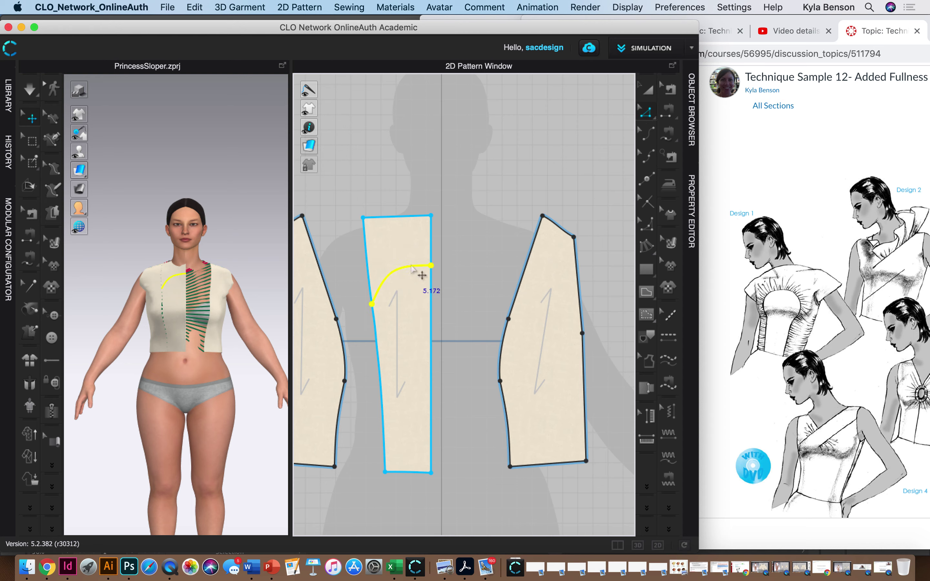
left_click(412, 265)
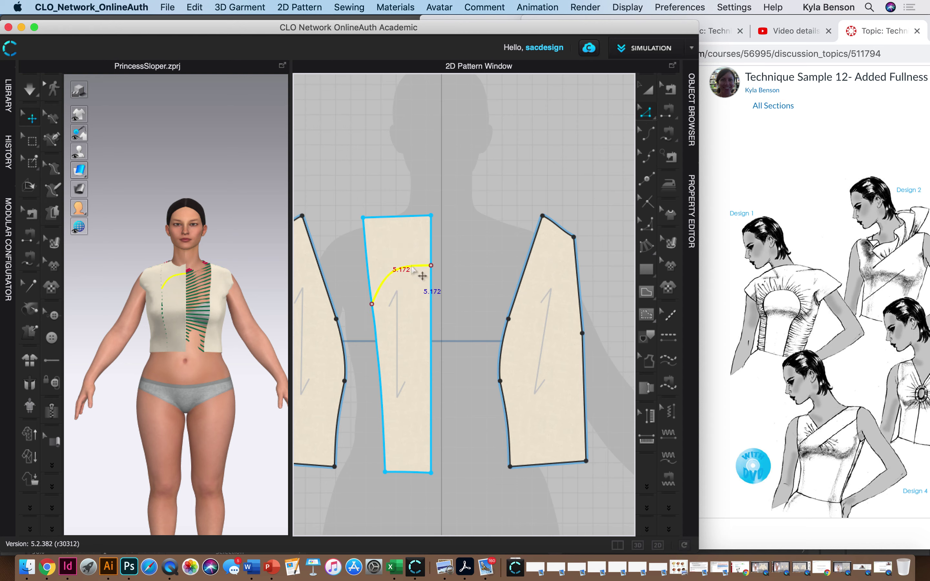
right_click(412, 268)
left_click(483, 333)
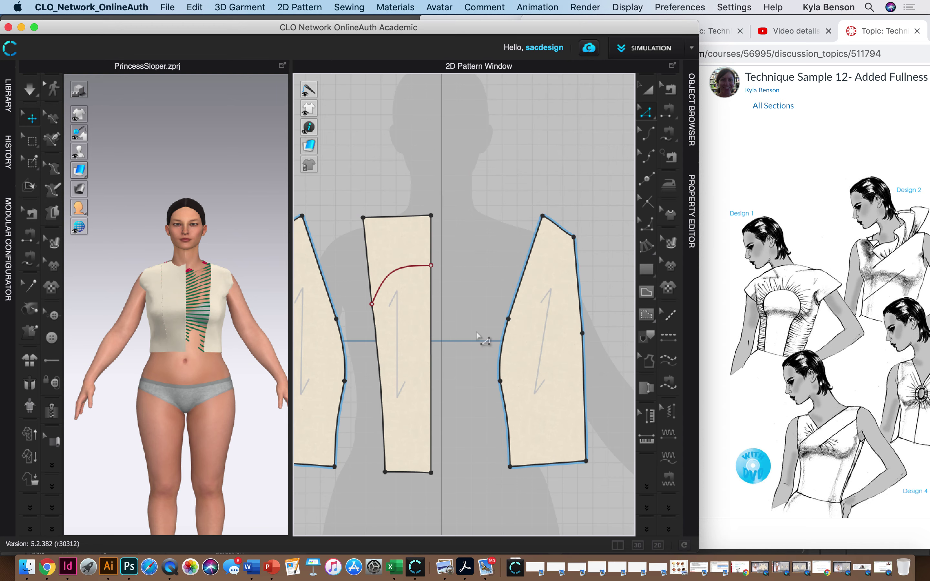
left_click(403, 268)
right_click(403, 269)
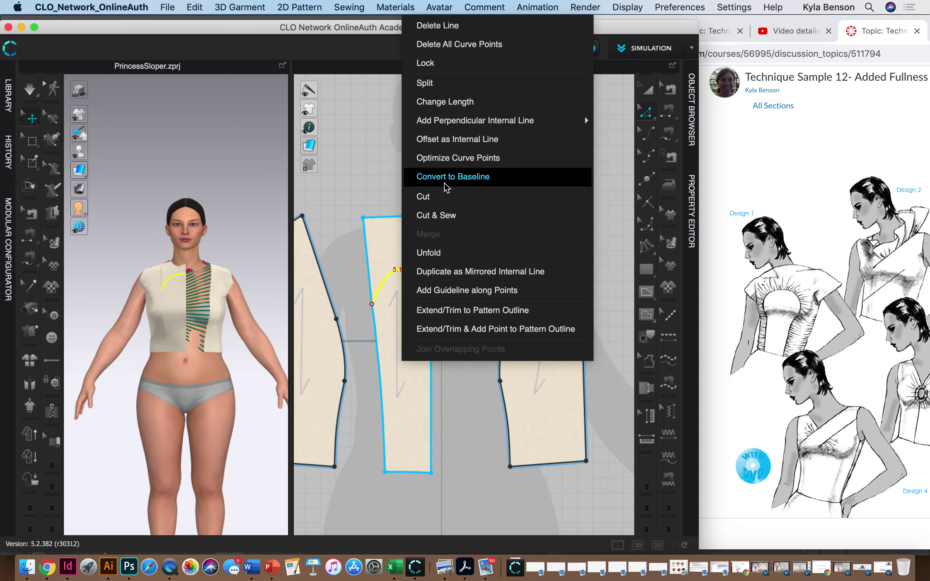
Cut the panel along the curve, then merge the upper piece into the left side-front panel
left_click(452, 217)
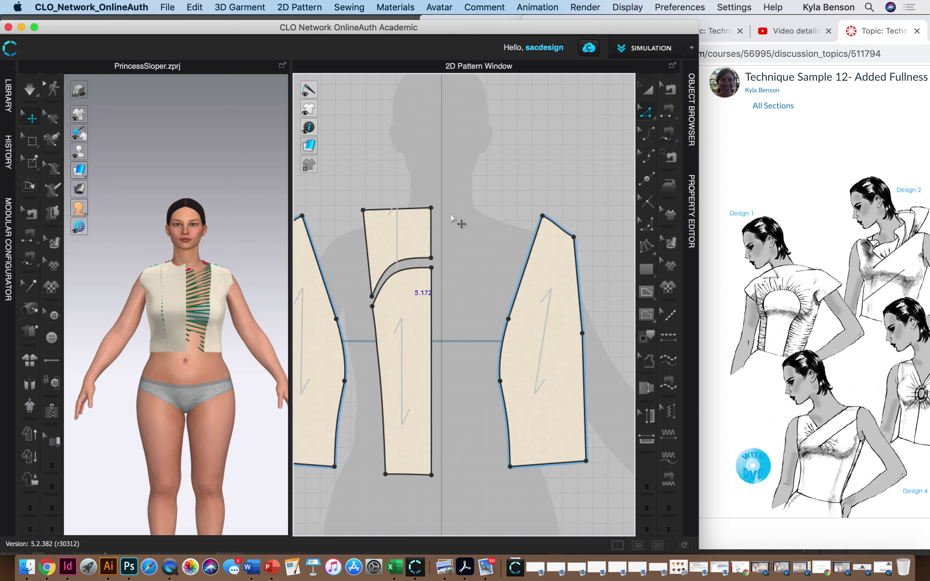
middle_click_drag(340, 298, 393, 293)
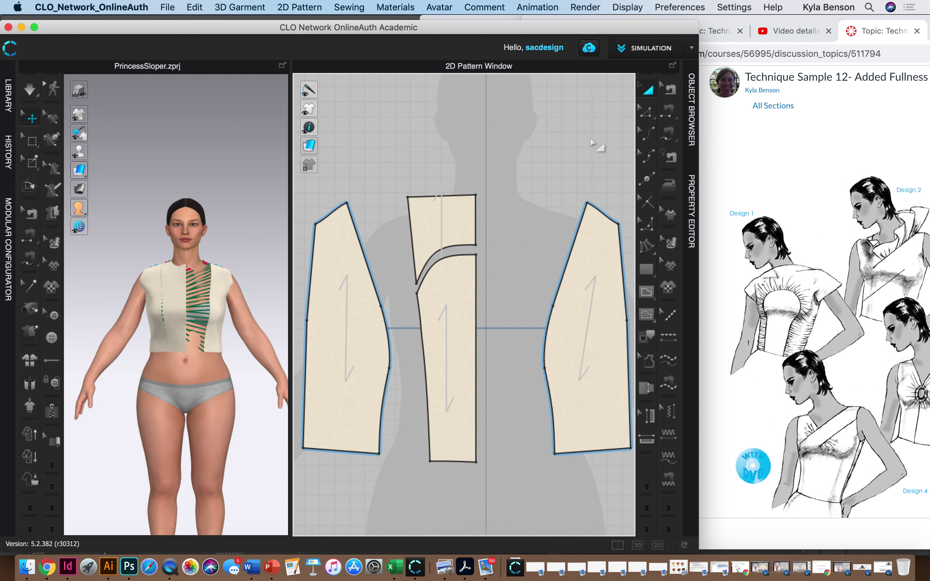
left_click(647, 112)
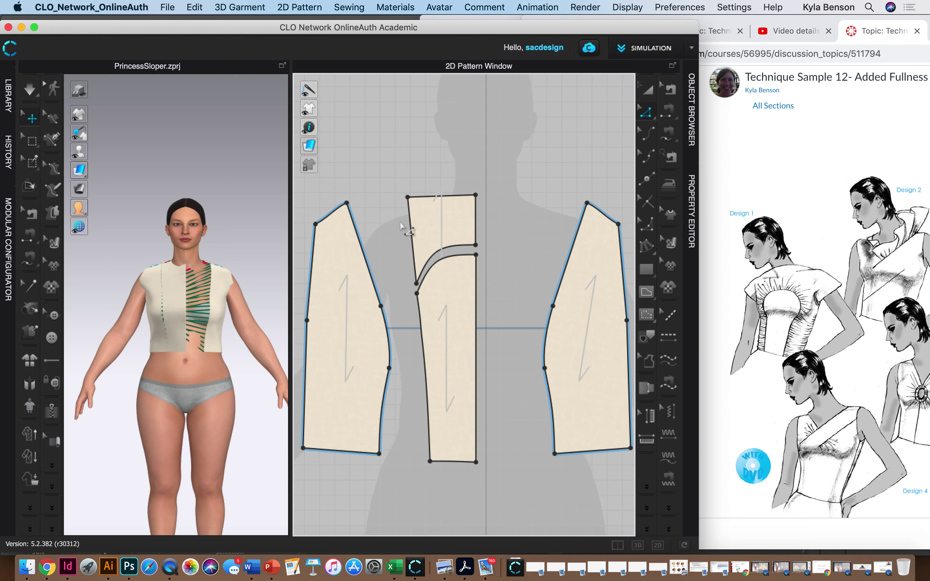
left_click(410, 230)
left_click(361, 246, "shift")
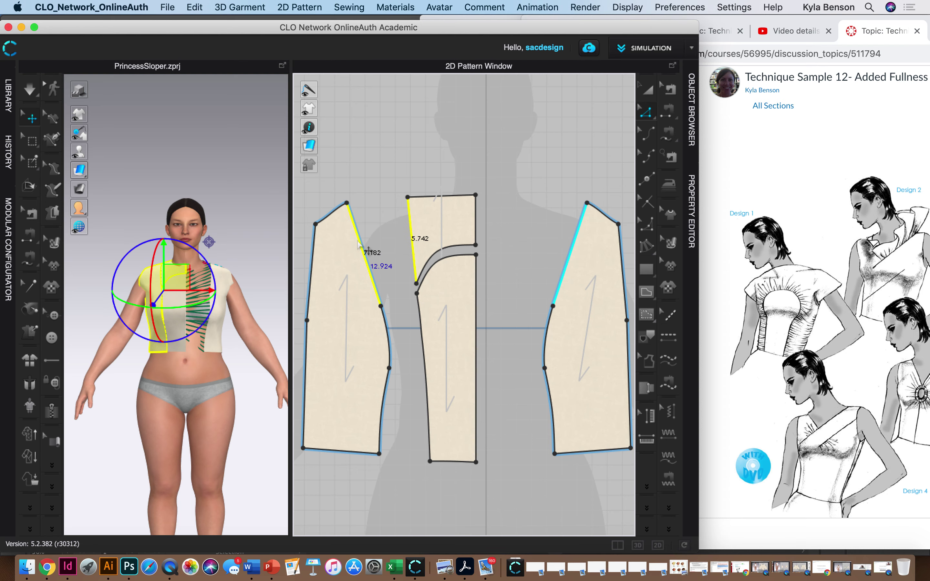
right_click(358, 242)
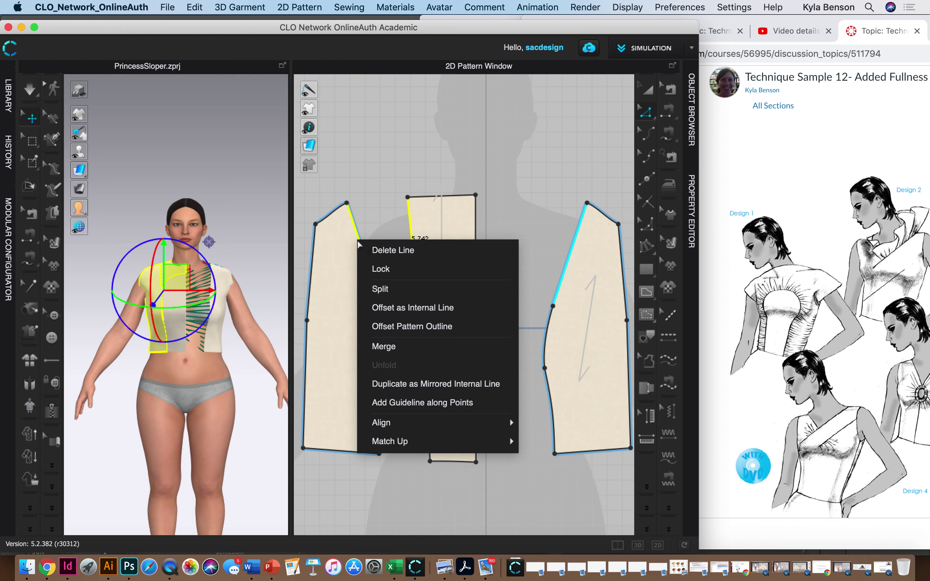
left_click(395, 347)
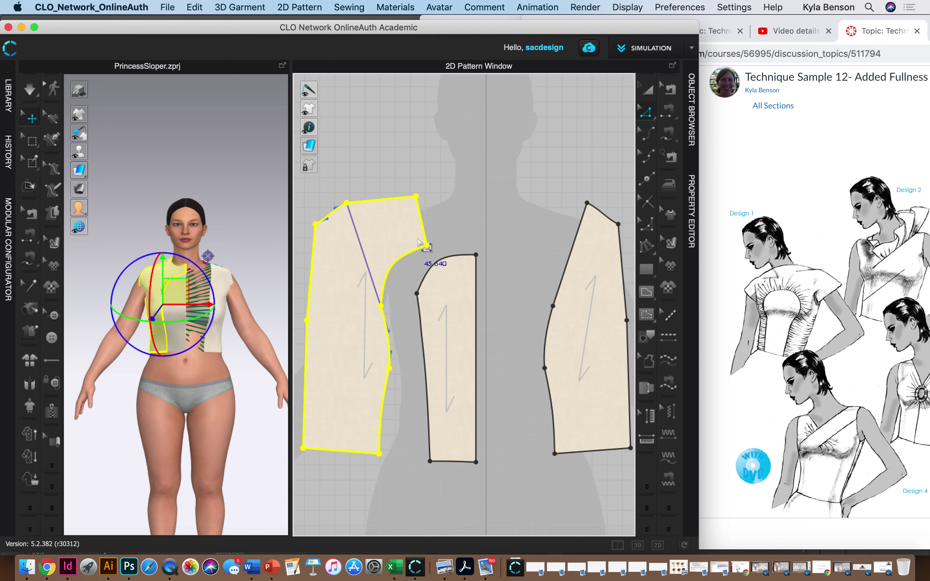
Delete the right side panel from the pattern
left_click(647, 227)
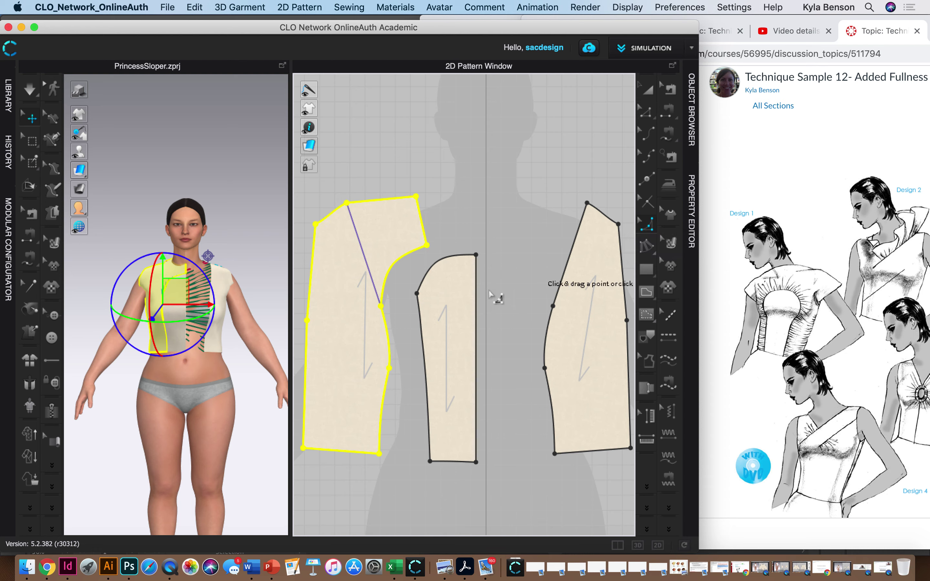
left_click(417, 294)
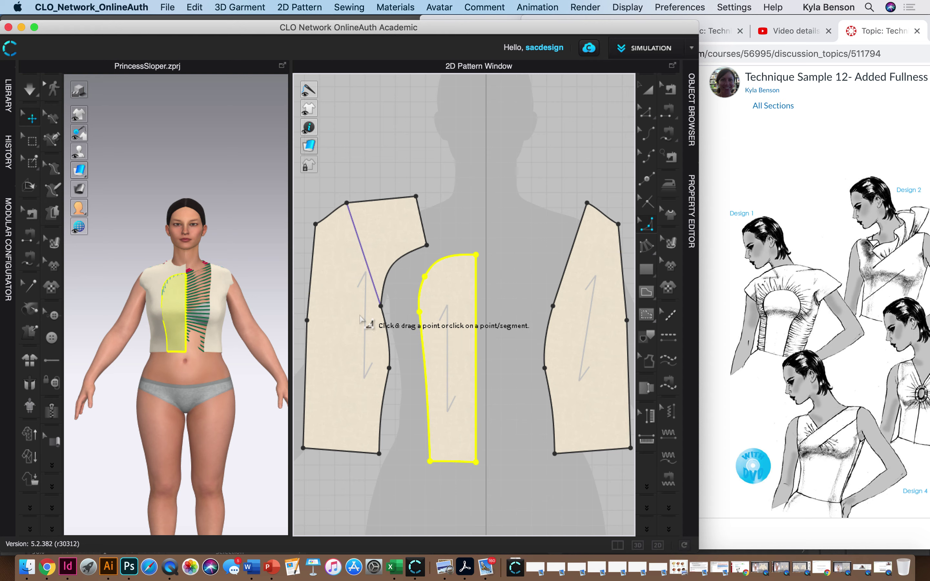
scroll(366, 325, "down", 2)
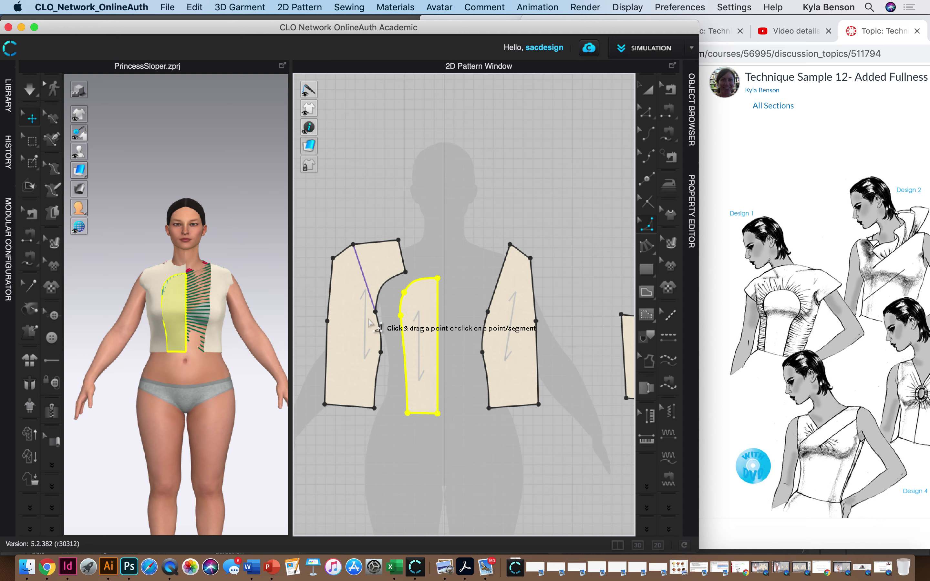
scroll(372, 325, "down", 1)
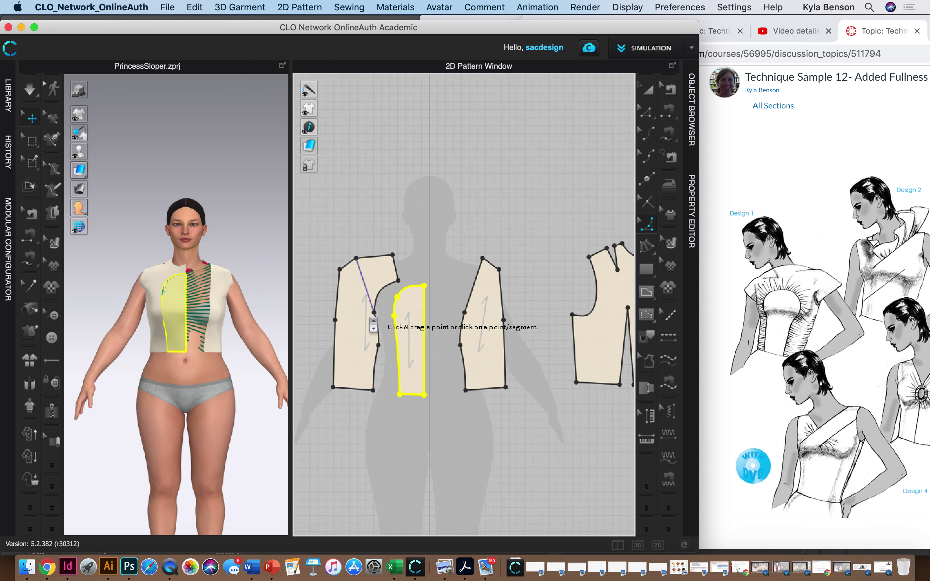
scroll(372, 324, "down", 1)
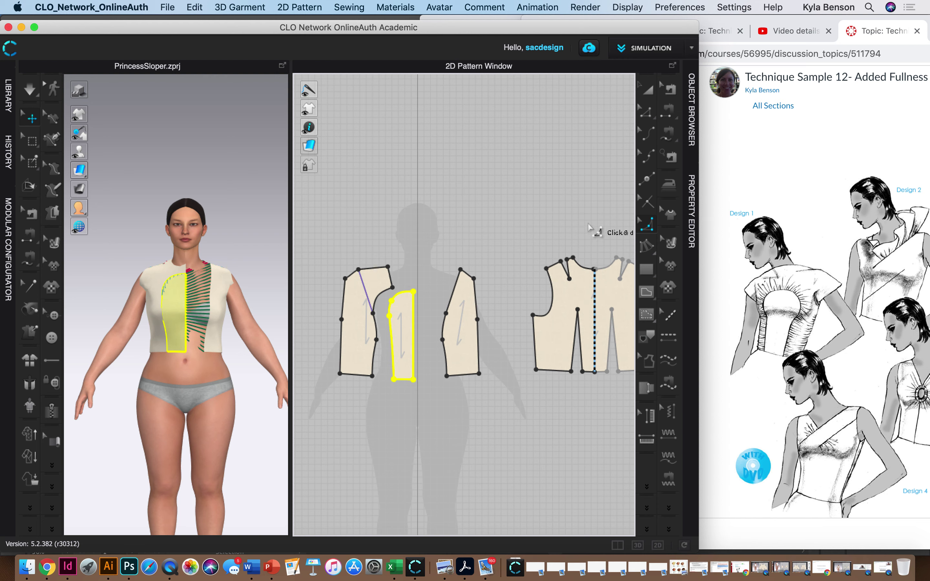
left_click(648, 89)
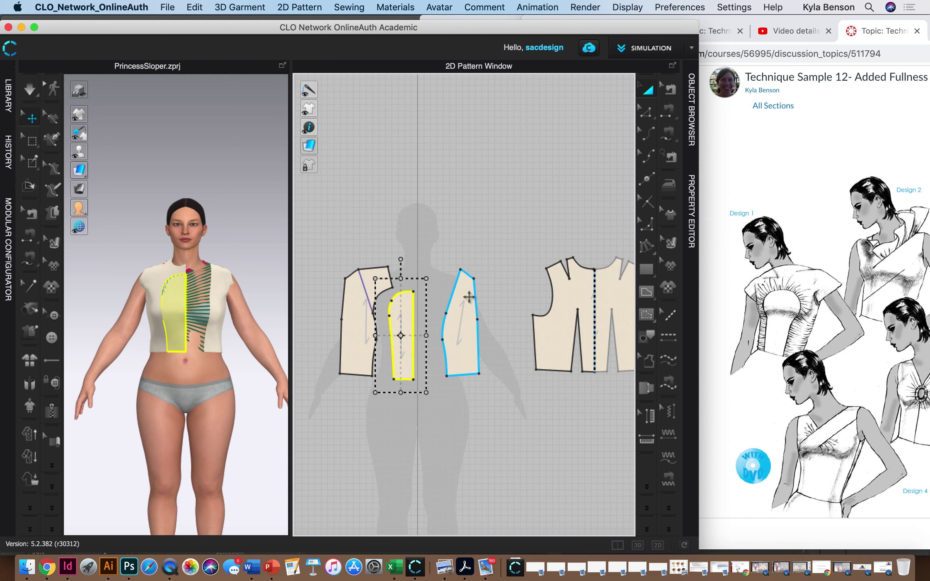
left_click(466, 297)
key("Delete")
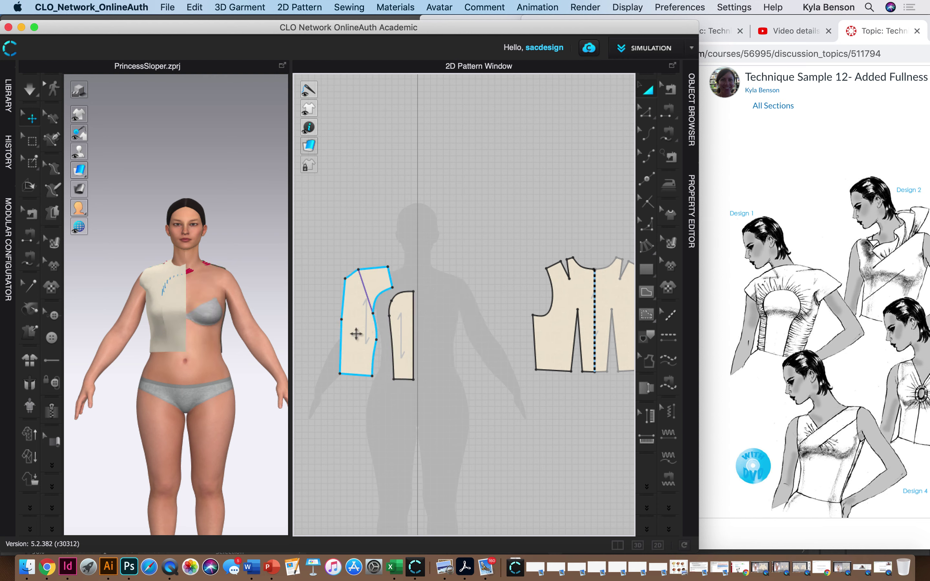
Copy the merged left front panel and paste the copy above the other pieces
left_click(359, 335)
right_click(359, 337)
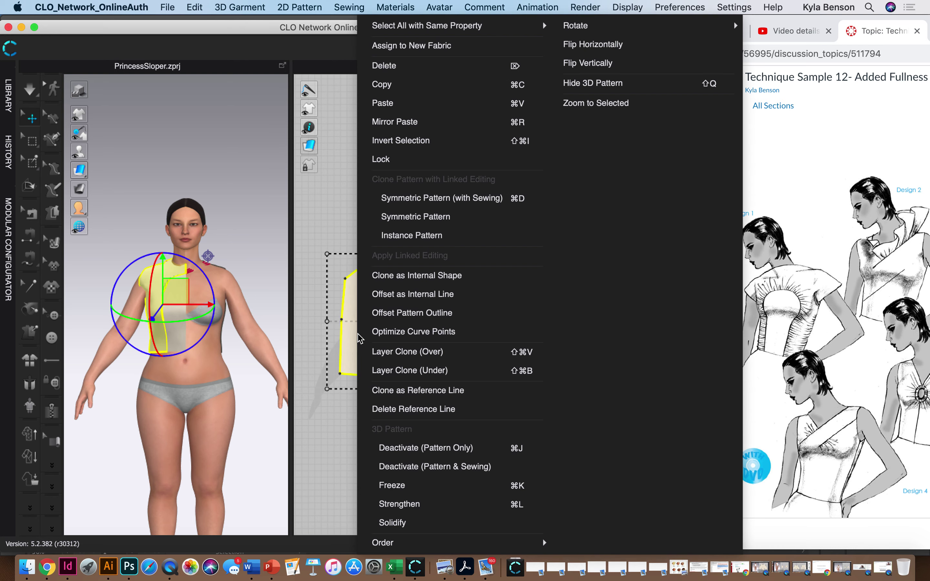
left_click(427, 85)
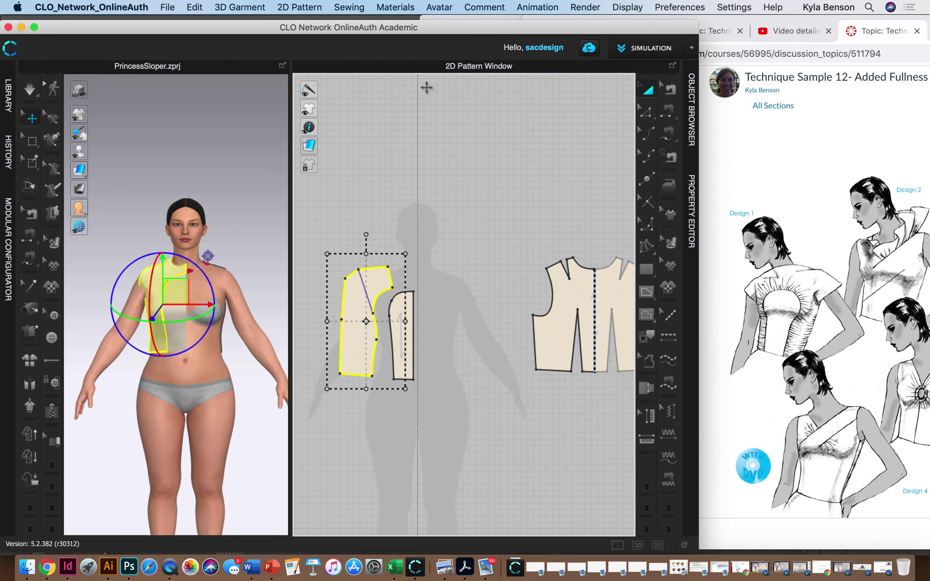
right_click(382, 166)
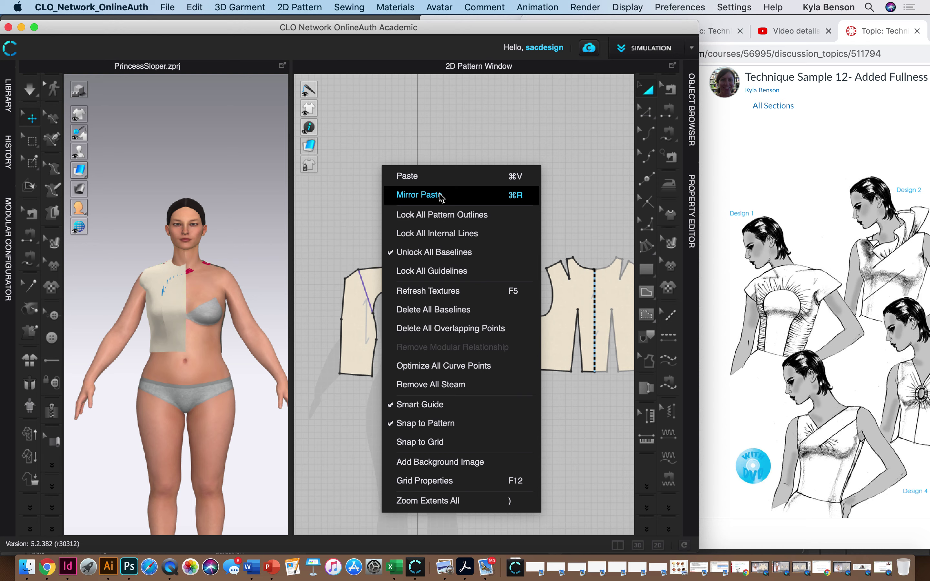
left_click(429, 176)
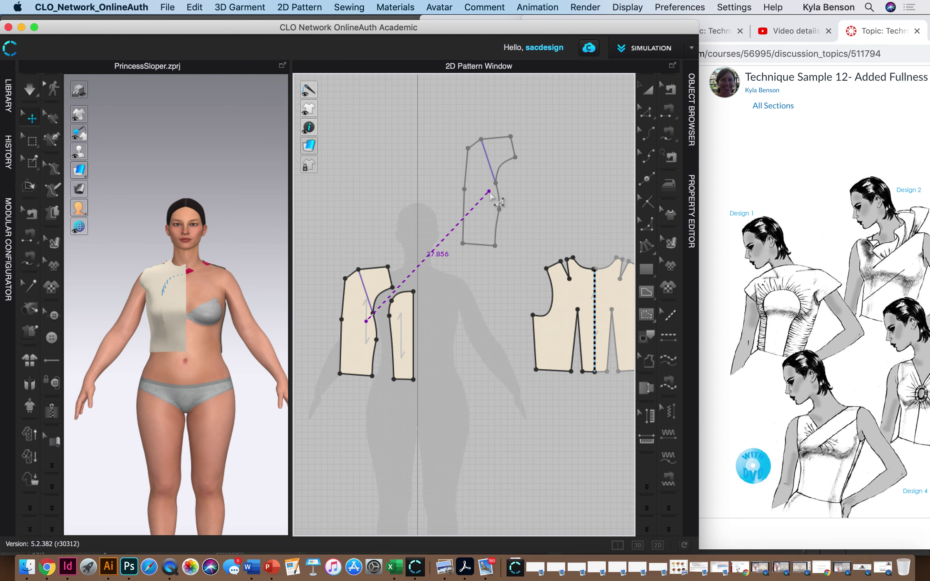
left_click(489, 194)
Draw a small rectangle test piece at the top left of the pattern
left_click(473, 322)
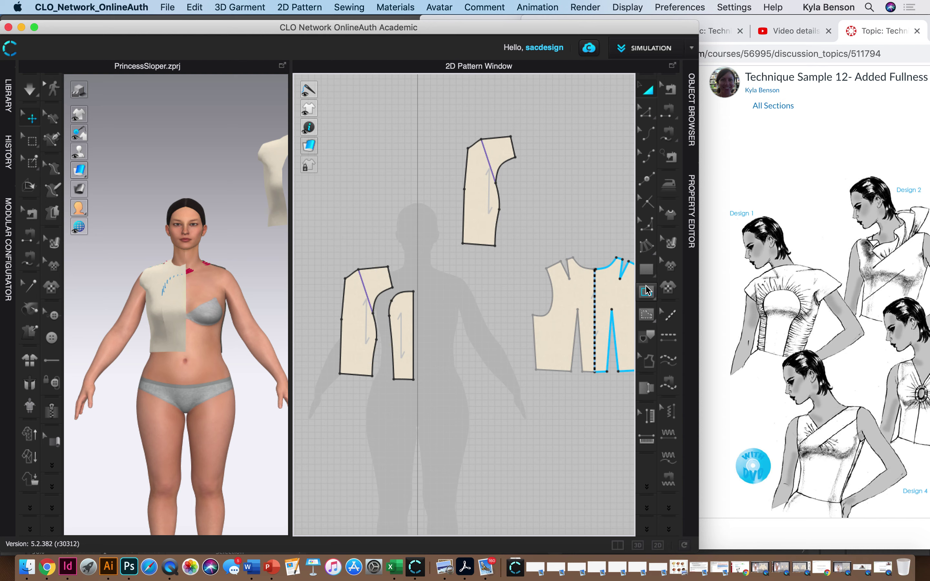
left_click(647, 269)
mouse_move(353, 125)
left_mouse_down()
mouse_move(407, 175)
mouse_move(396, 158)
left_mouse_up()
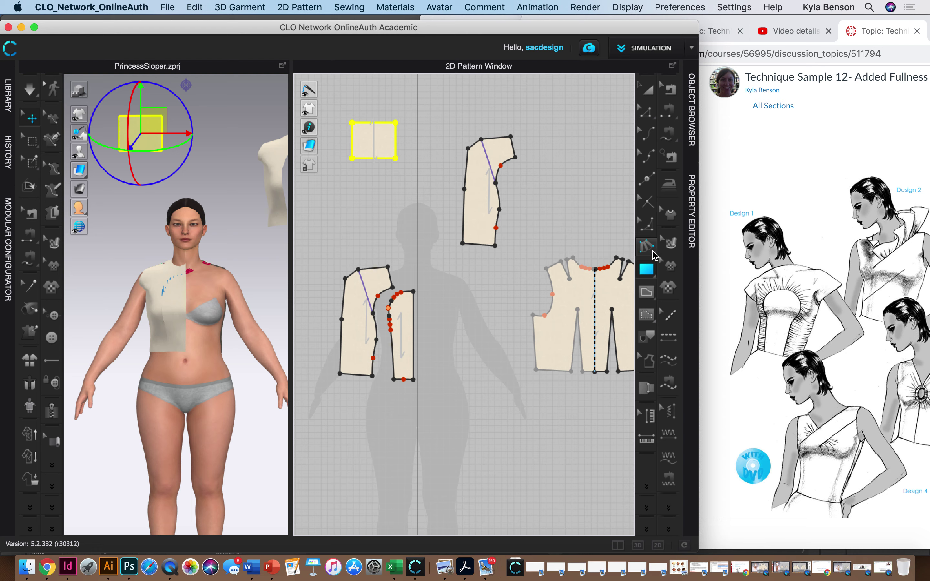
Try a first fullness line on the test rectangle, then cancel it
left_click(648, 247)
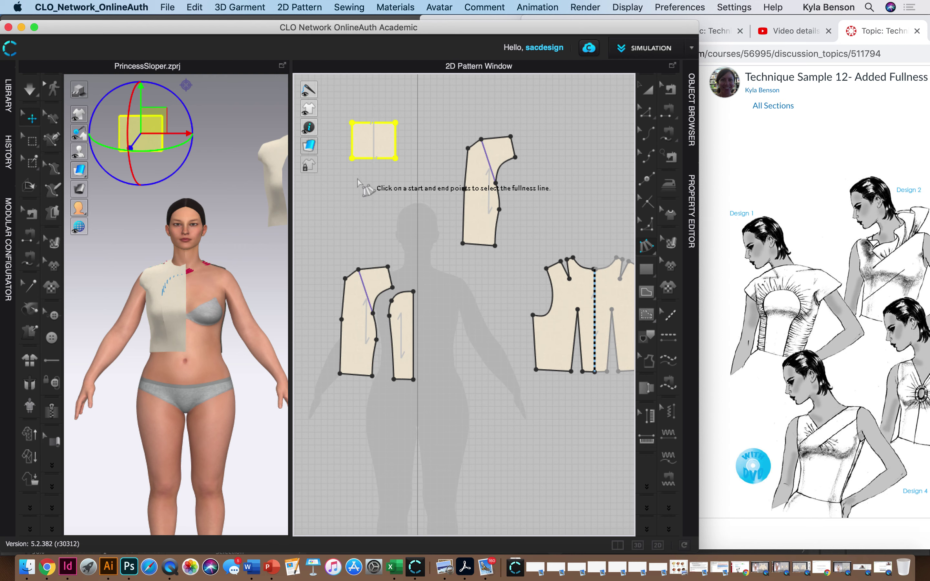
left_click(352, 123)
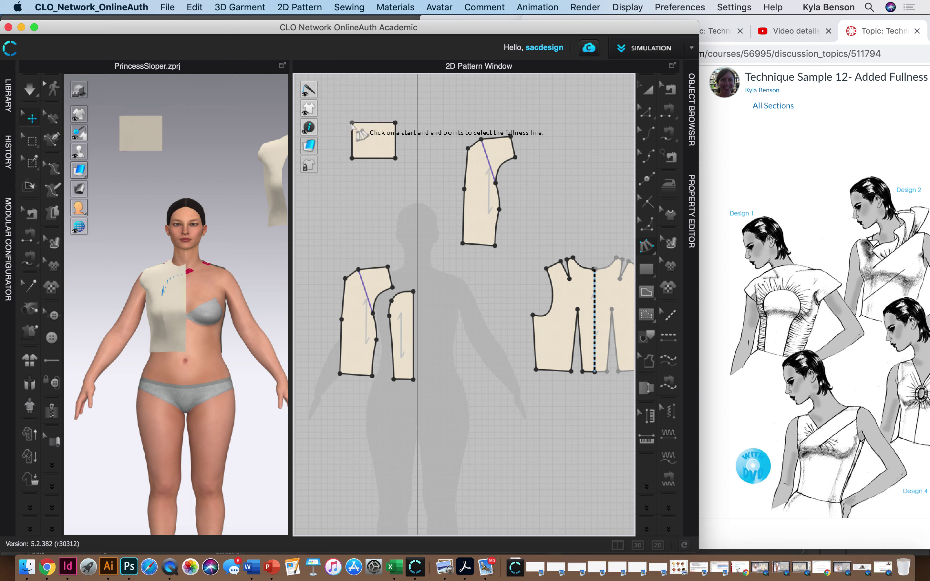
left_click(351, 157)
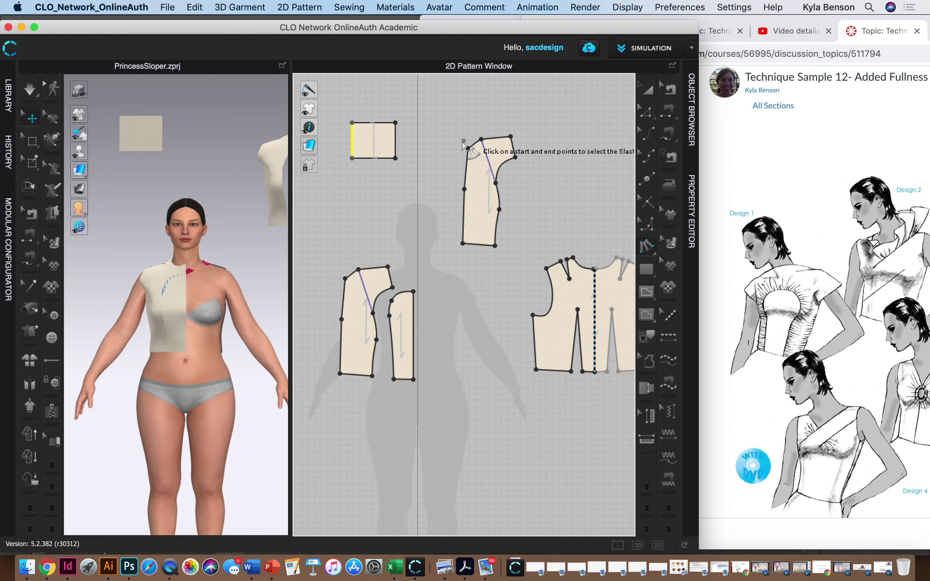
left_click(395, 124)
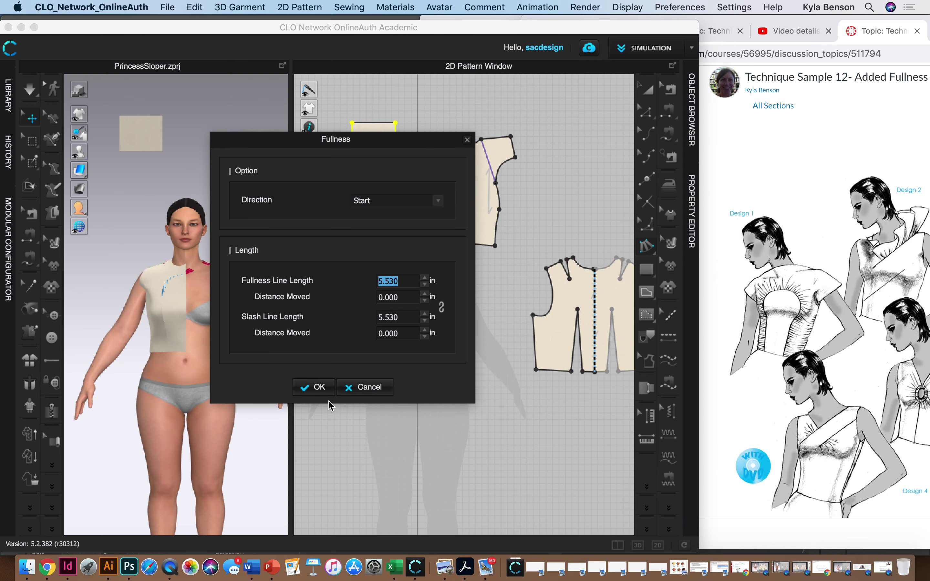
left_click(365, 388)
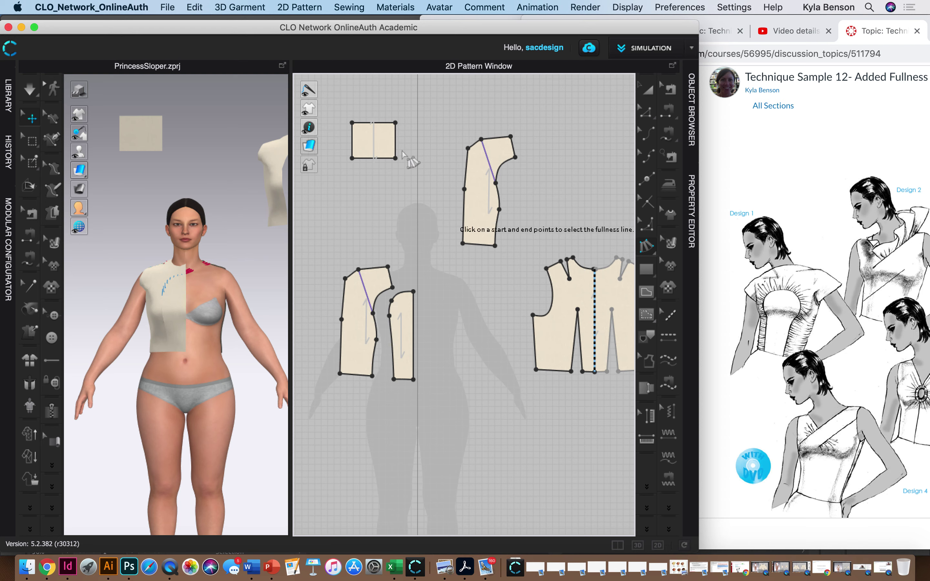
Preview the rectangle's fullness at 10.530 in fullness line and 11.530 in slash line, then discard it
left_click(352, 158)
left_click(352, 123)
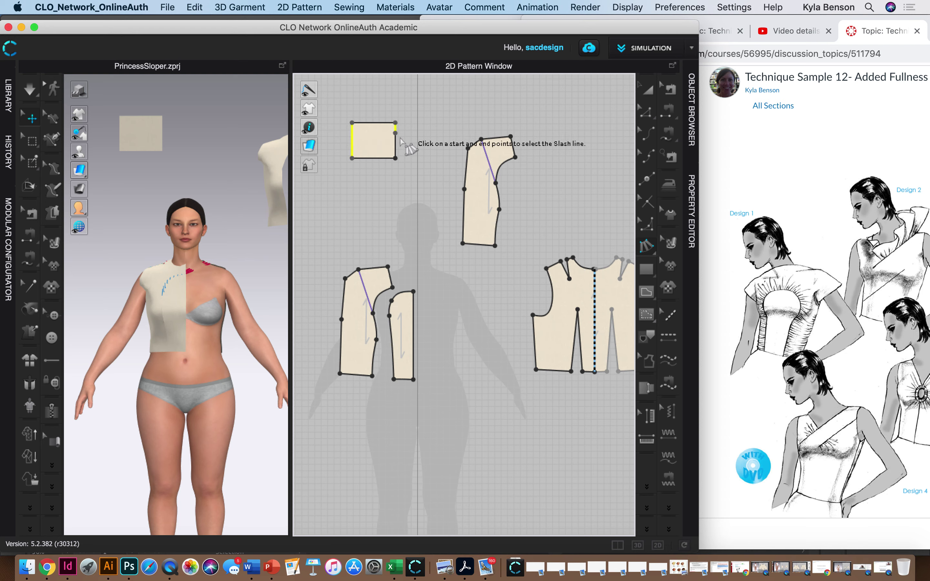
left_click(395, 158)
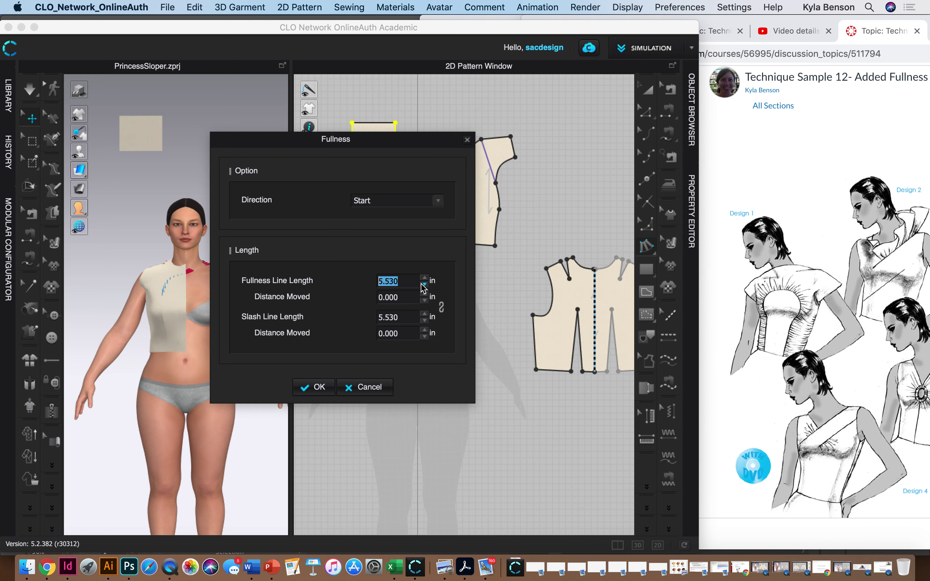
left_click_drag(425, 146, 266, 144)
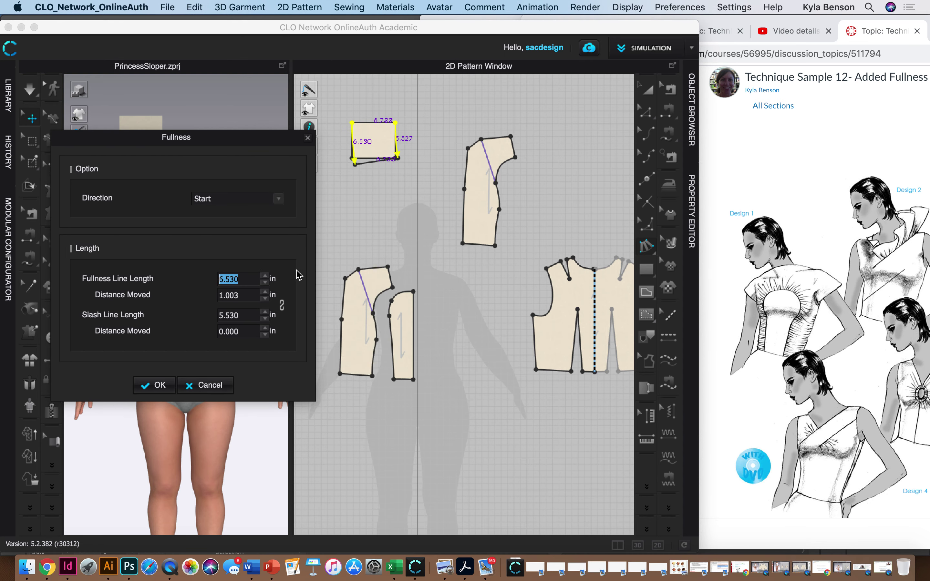
left_click(265, 276)
left_click(265, 277)
left_click(265, 276)
left_click(265, 277)
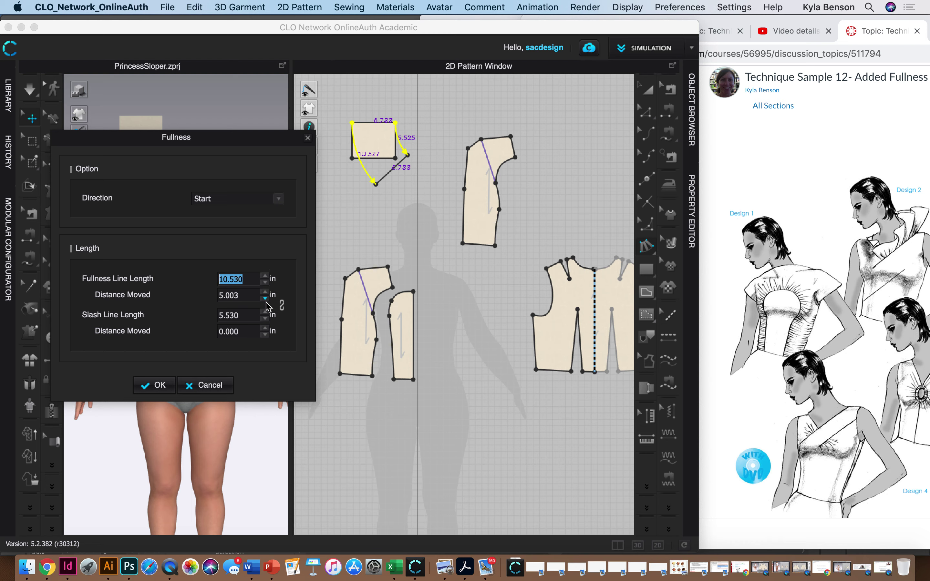
left_click(265, 312)
left_click(265, 312)
left_click(265, 312)
left_click(266, 312)
left_click(265, 312)
left_click(265, 313)
left_click(265, 313)
left_click(265, 313)
left_click(206, 386)
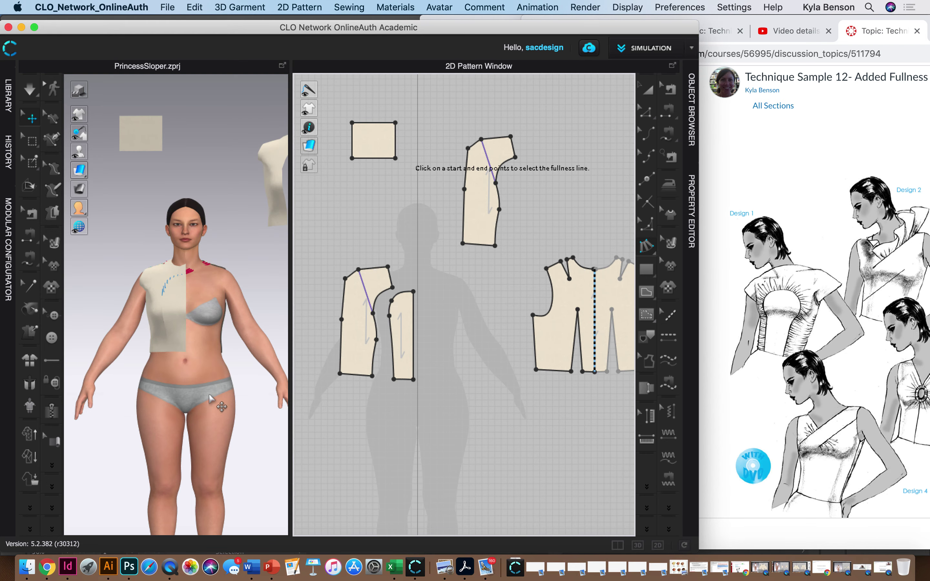
Set the side-front panel's fullness and slash lines and raise fullness length to 20.380 in
left_click(392, 288)
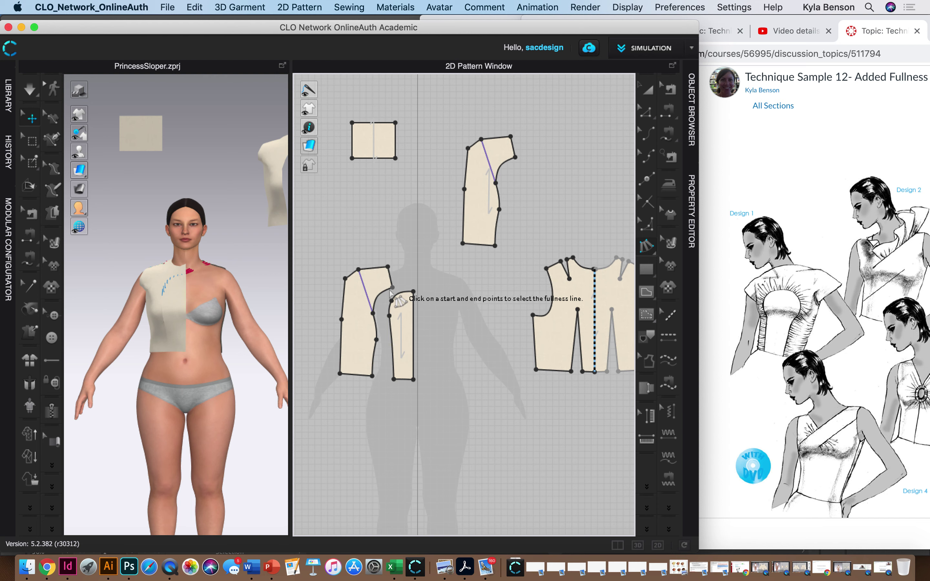
left_click(372, 375)
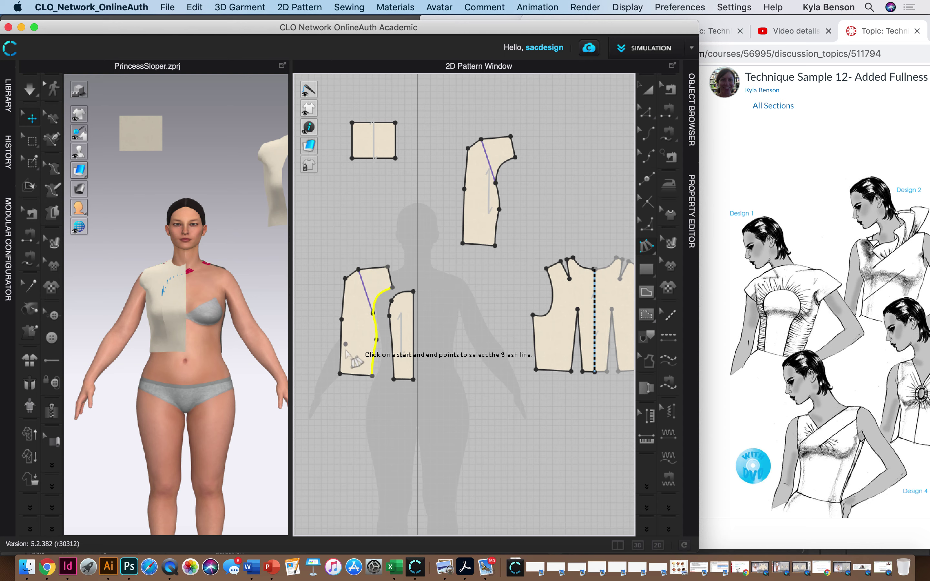
left_click(340, 373)
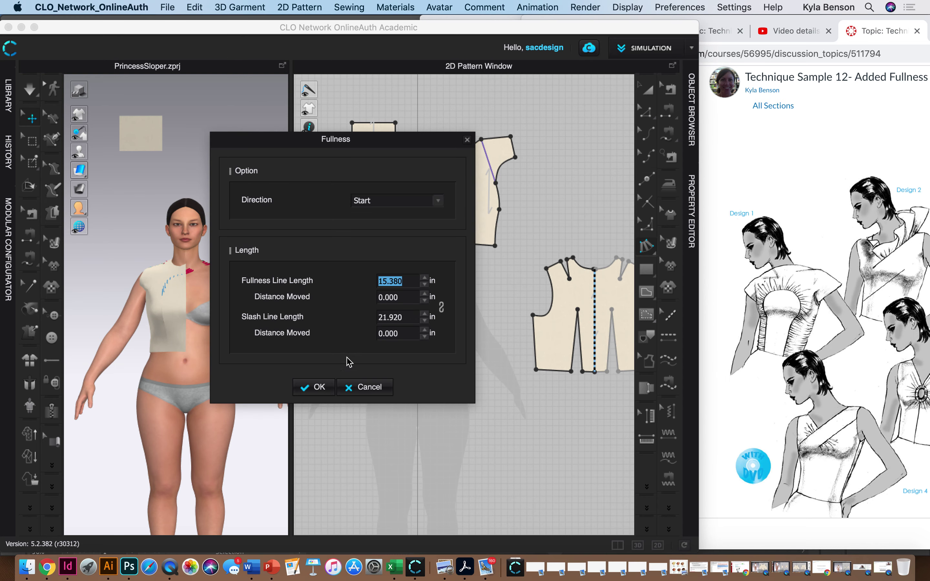
left_click_drag(357, 153, 593, 148)
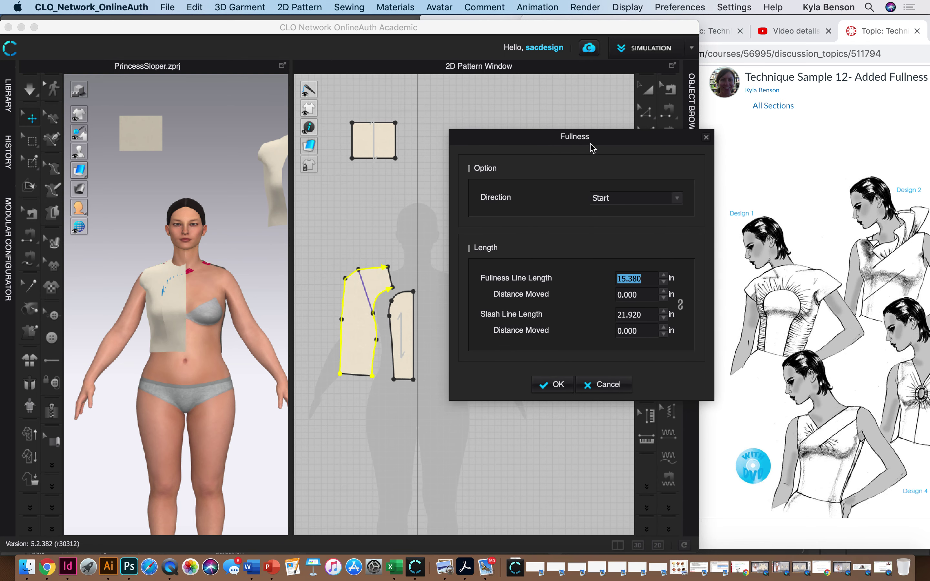
left_click(665, 277)
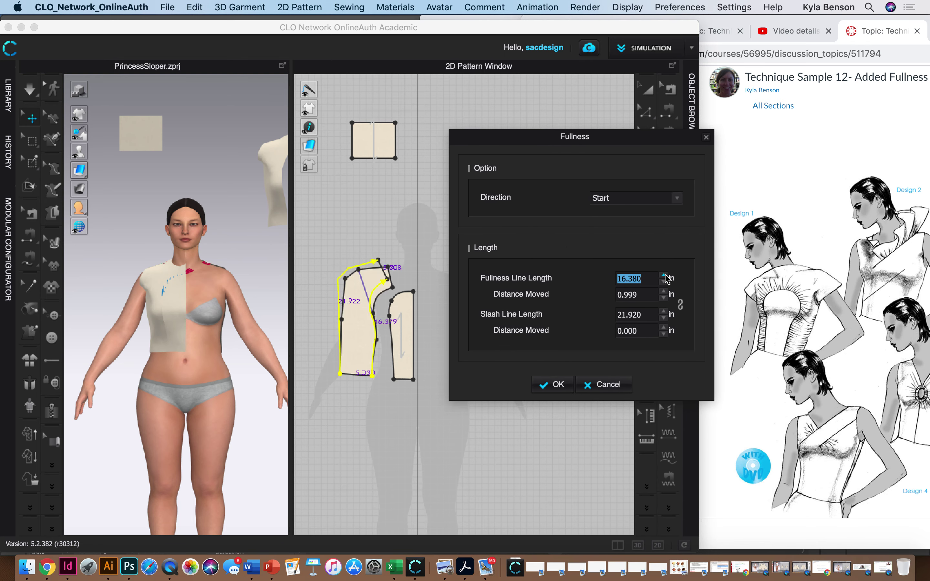
left_click(665, 276)
left_click(664, 276)
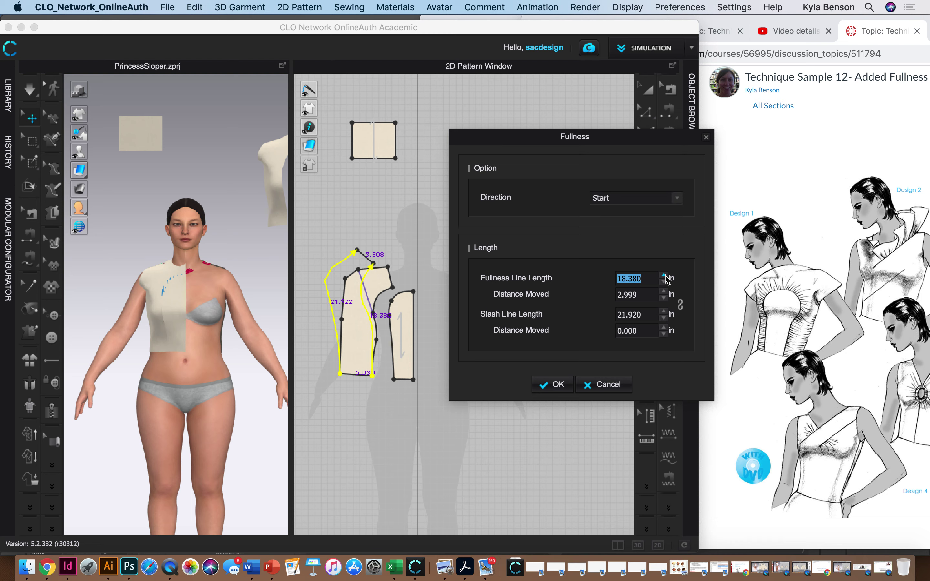
left_click(665, 276)
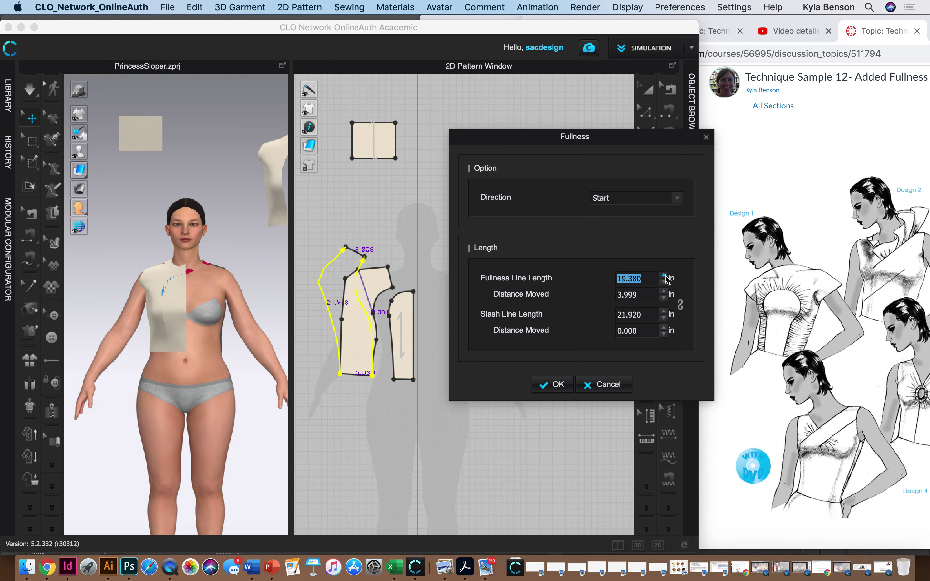
left_click(665, 276)
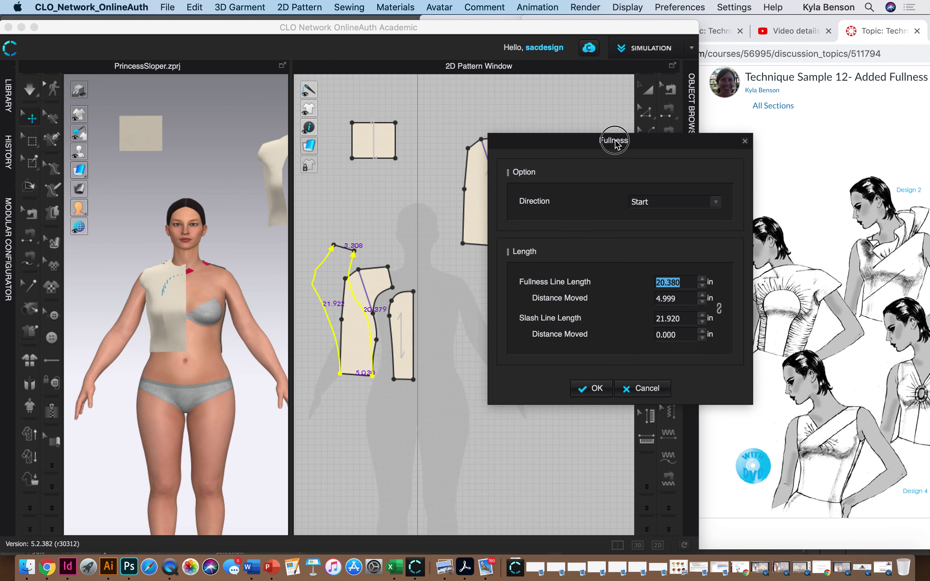
Raise the fullness line length to 26.380 in and apply it to the panel
left_click_drag(572, 141, 521, 321)
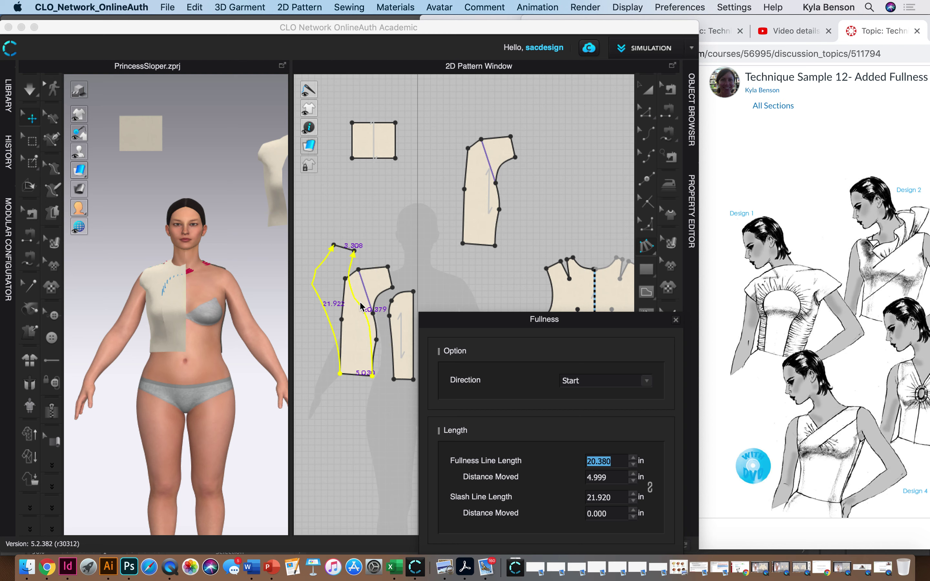
left_click_drag(461, 323, 482, 124)
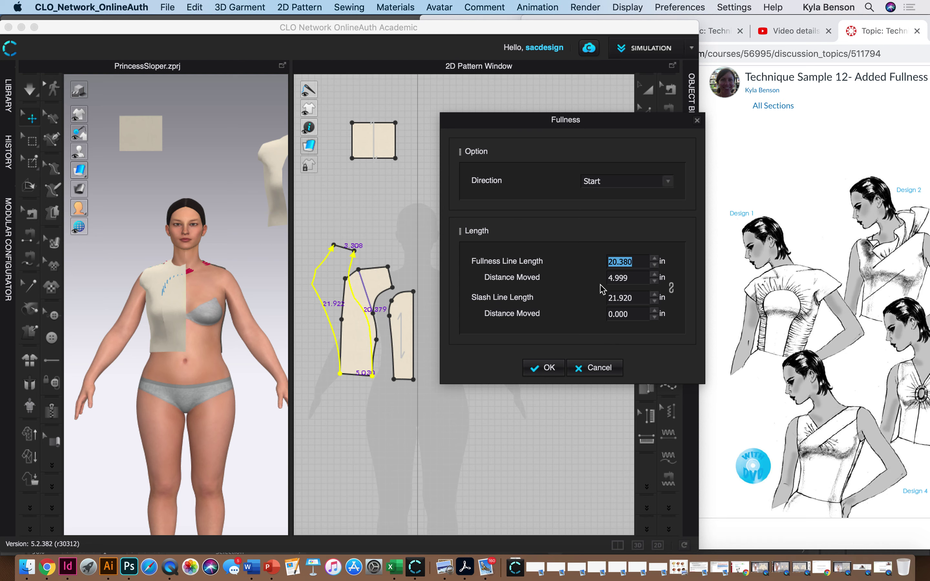
left_click(655, 258)
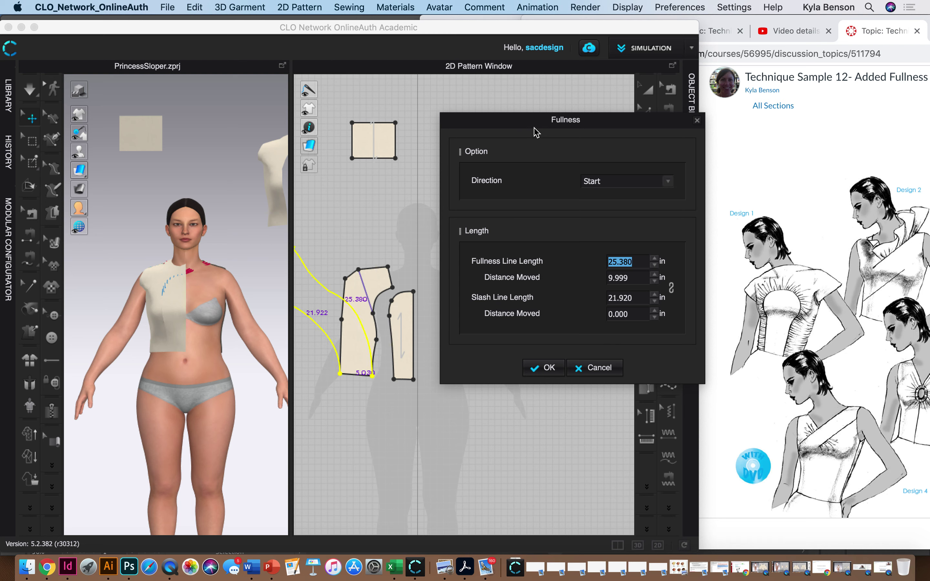
left_click_drag(527, 121, 490, 102)
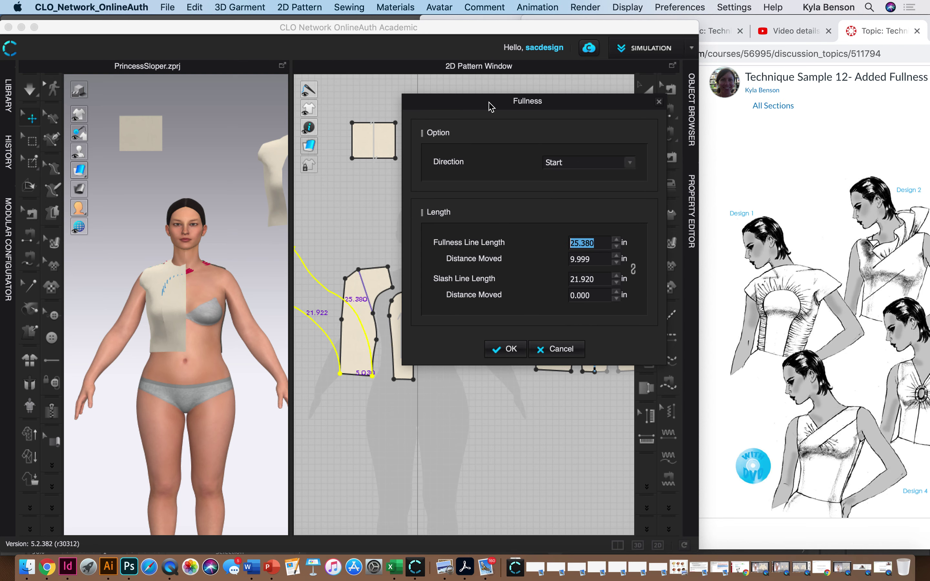
left_click(617, 240)
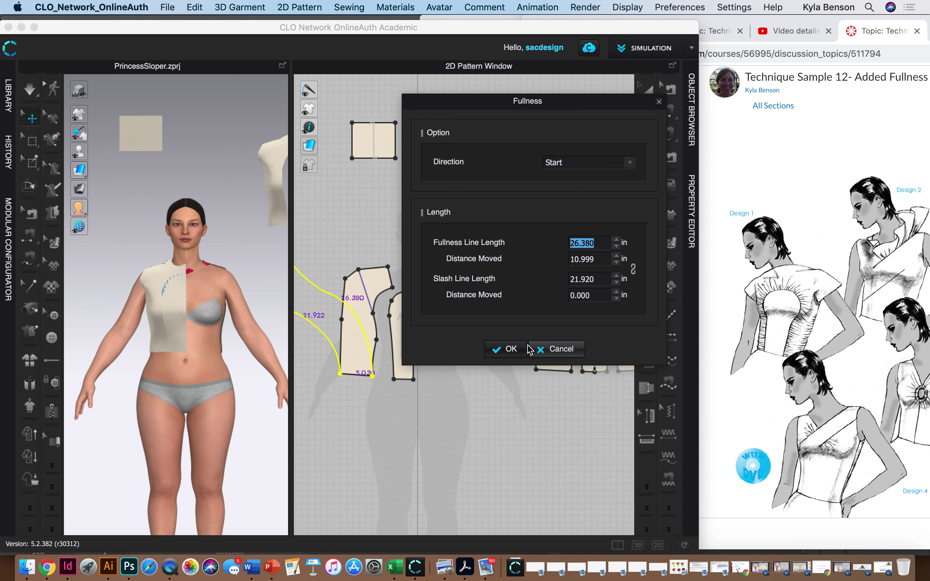
left_click(507, 351)
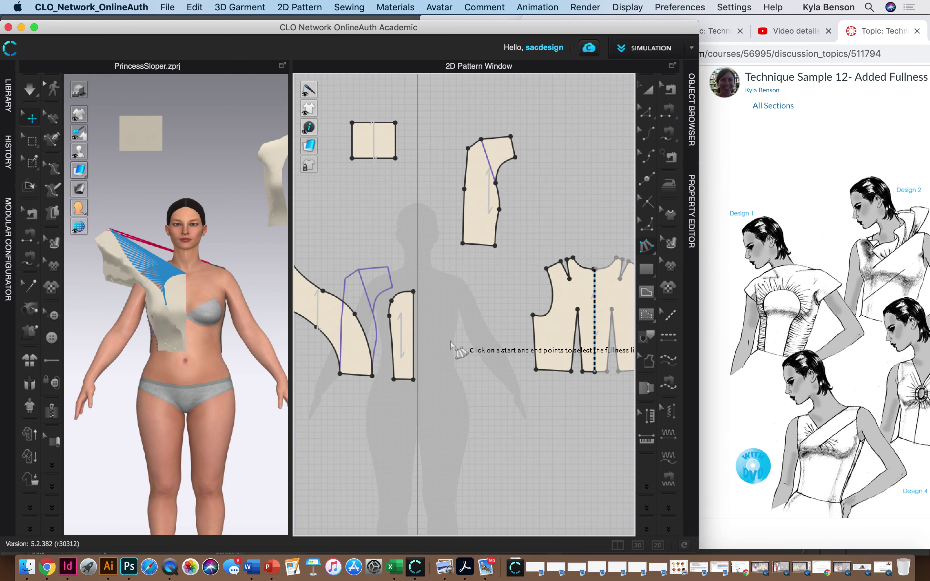
middle_click_drag(429, 320, 491, 304)
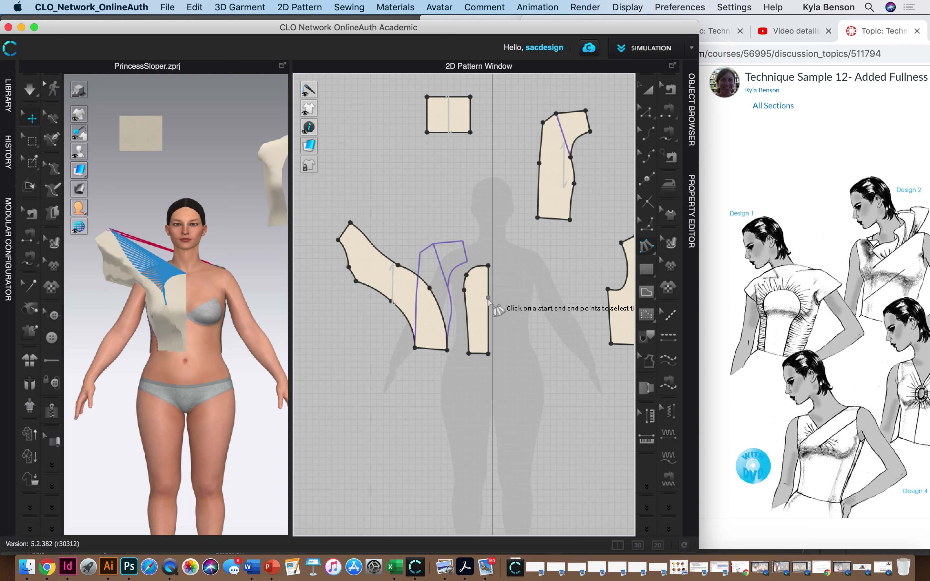
Delete the spare upper-right front piece copy and the small test rectangle
left_click(661, 87)
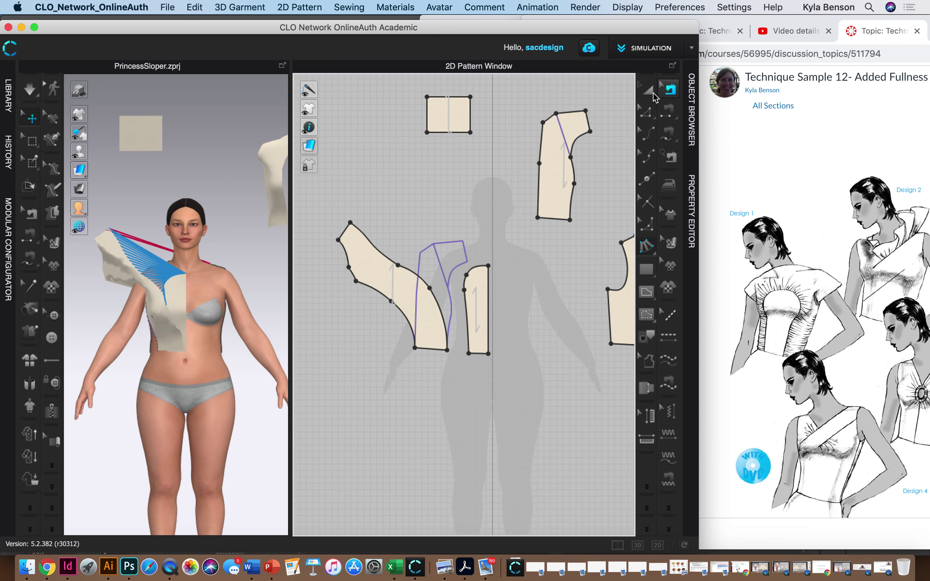
left_click(558, 150)
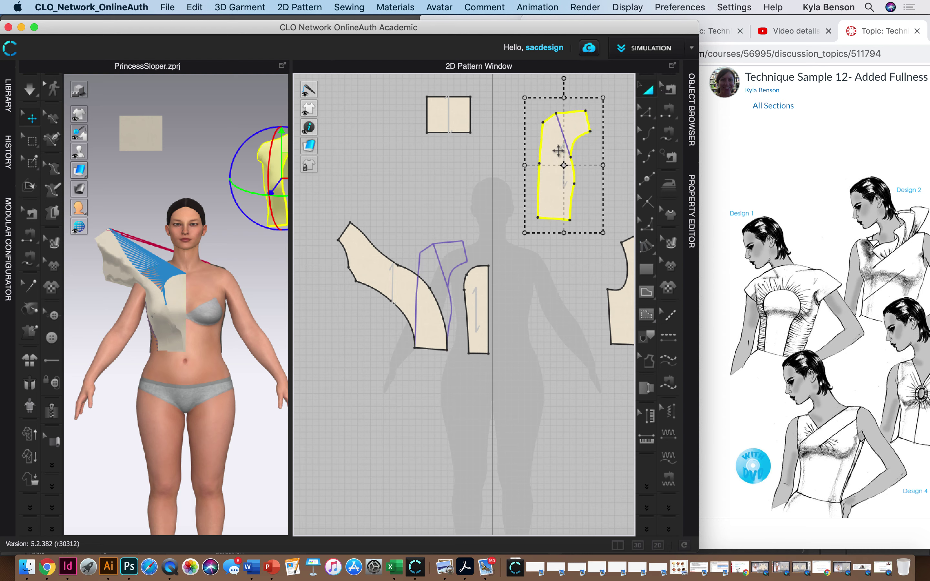
key("Delete")
left_click(459, 114)
key("Delete")
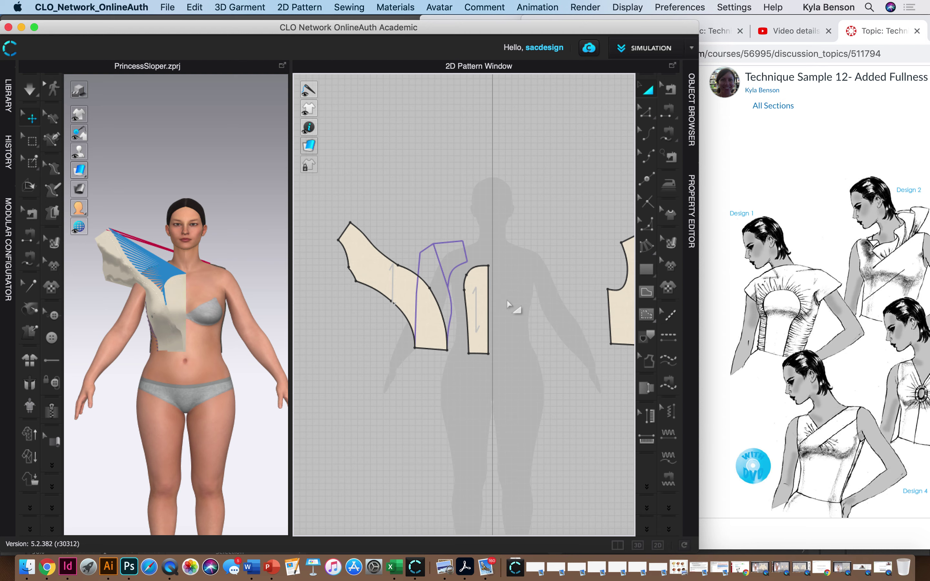
Unfold the centre front piece at its fold edge with symmetric editing and sewing
key("v")
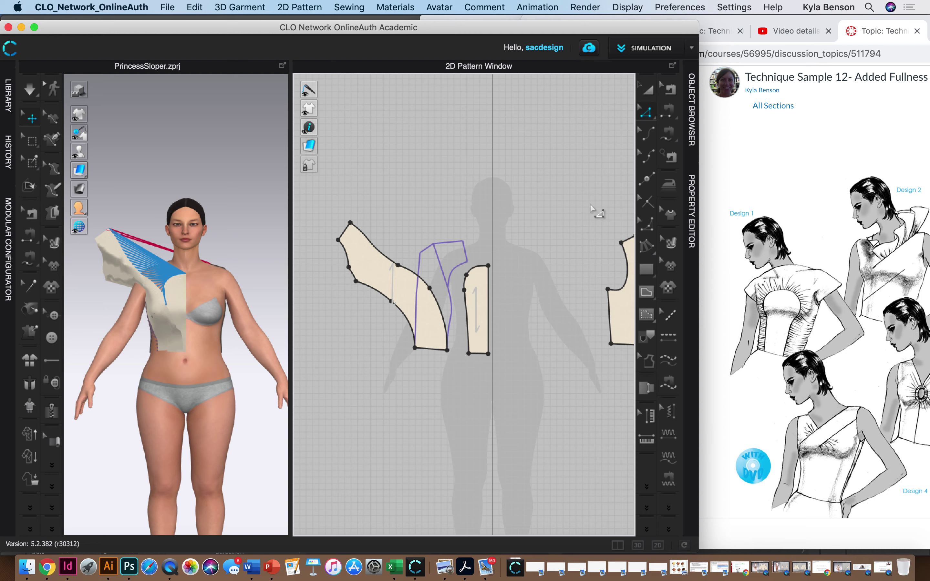
left_click(491, 291)
right_click(489, 288)
mouse_move(598, 373)
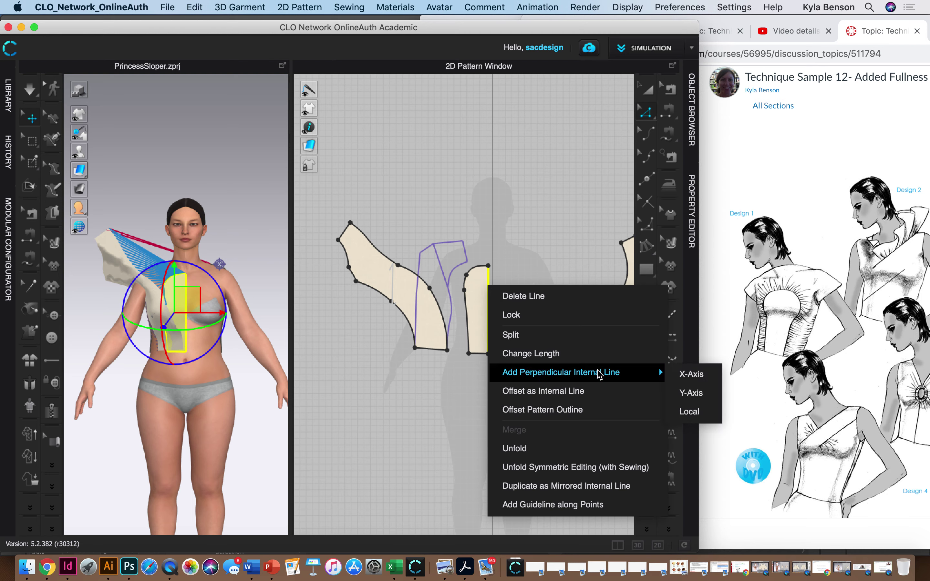
left_click(594, 469)
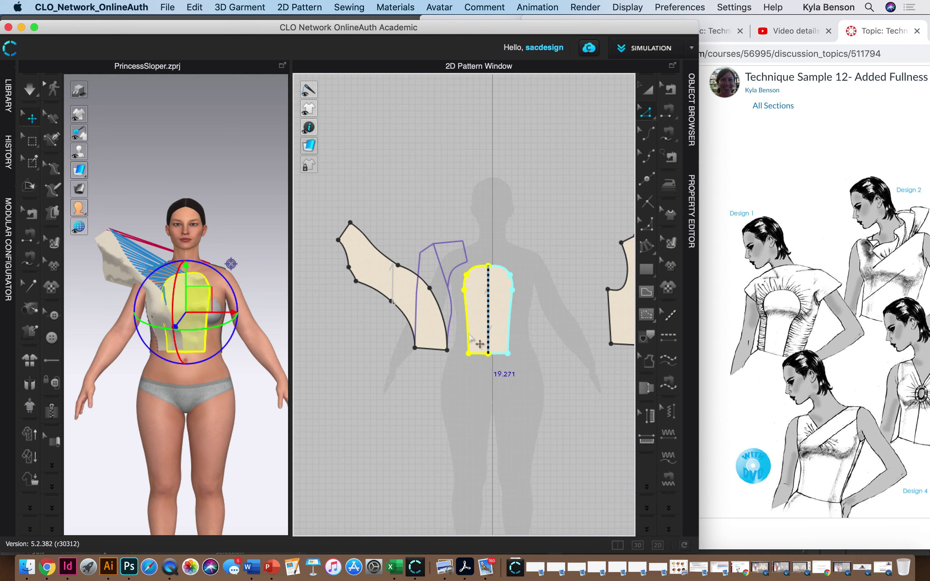
Create a sewing-linked symmetric copy of the gathered side-front panel
left_click(650, 94)
left_click(369, 260)
right_click(369, 264)
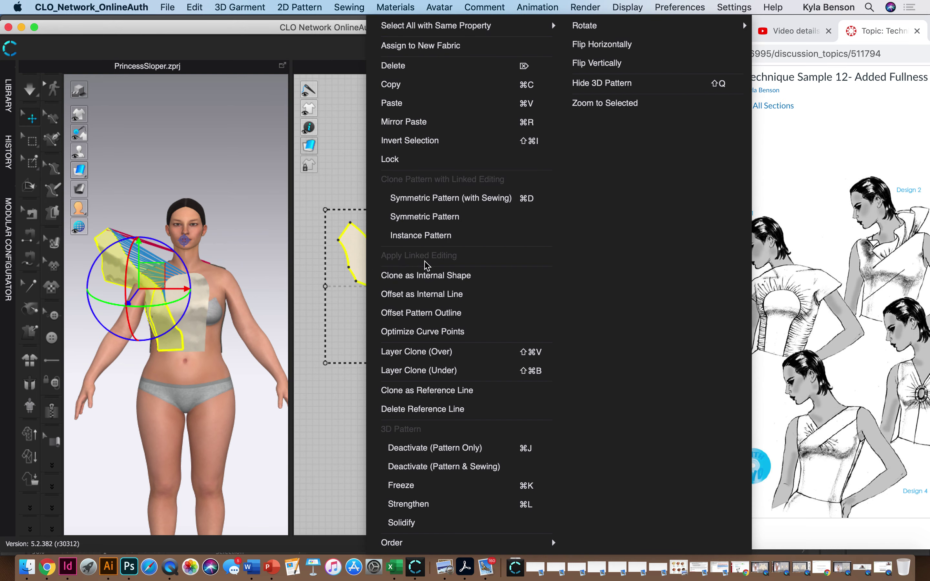
left_click(442, 198)
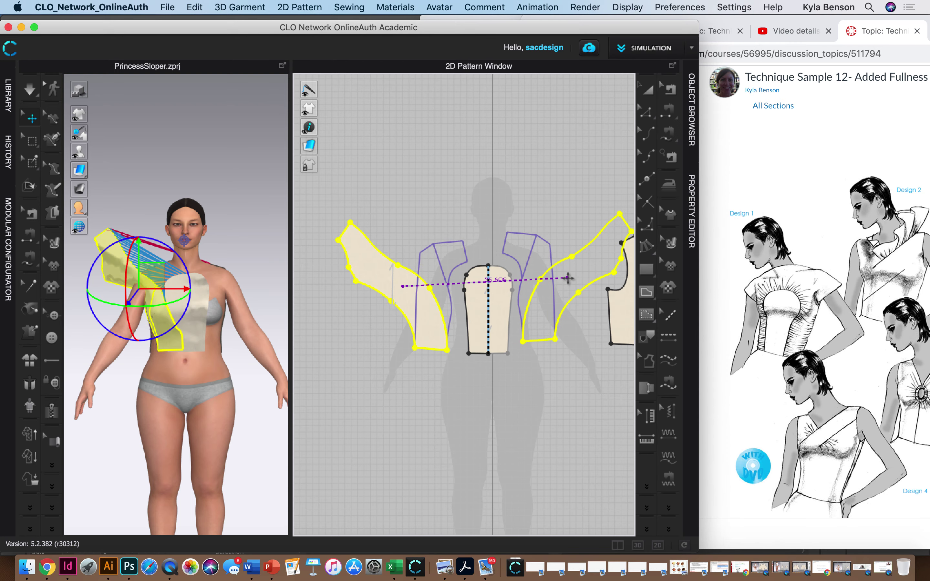
Place the mirrored side-front panel right of the centre front and sew its shoulder seam to the left panel
left_click(568, 288)
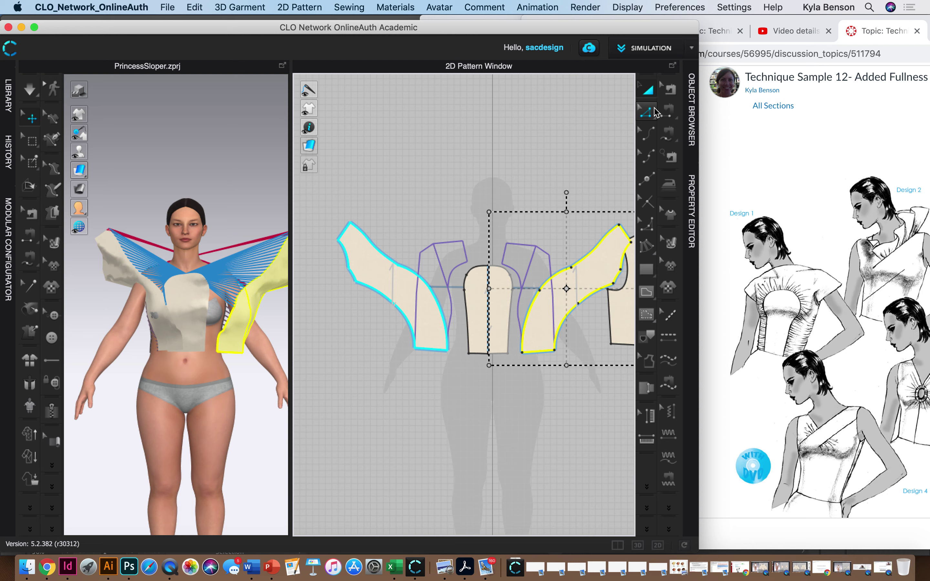
left_click(669, 112)
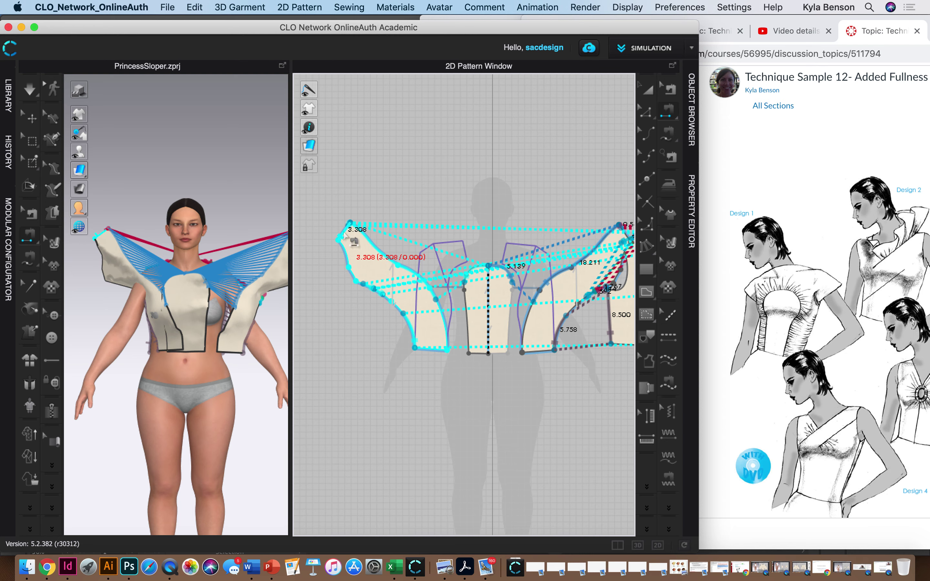
left_click(344, 236)
left_click(623, 231)
left_click(608, 235)
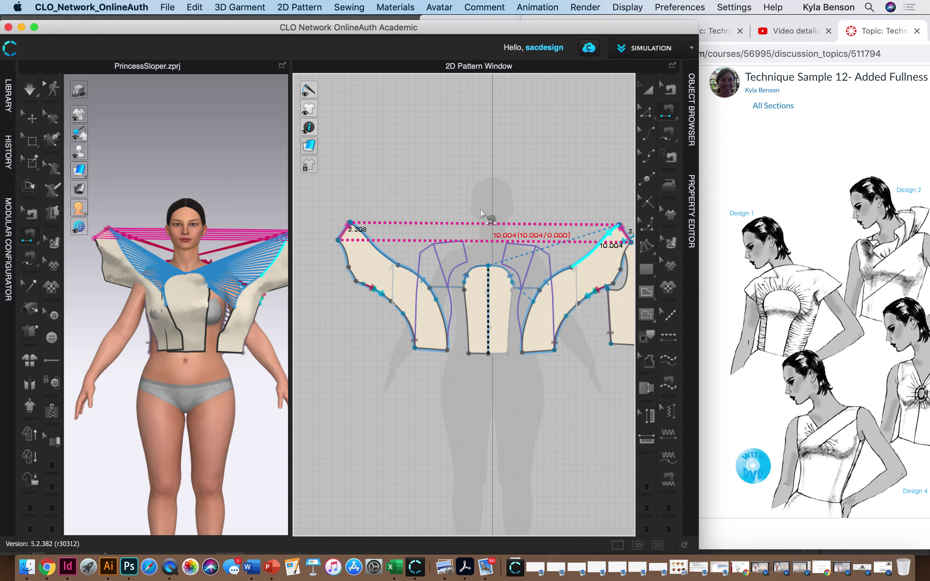
right_click_drag(155, 384, 239, 423)
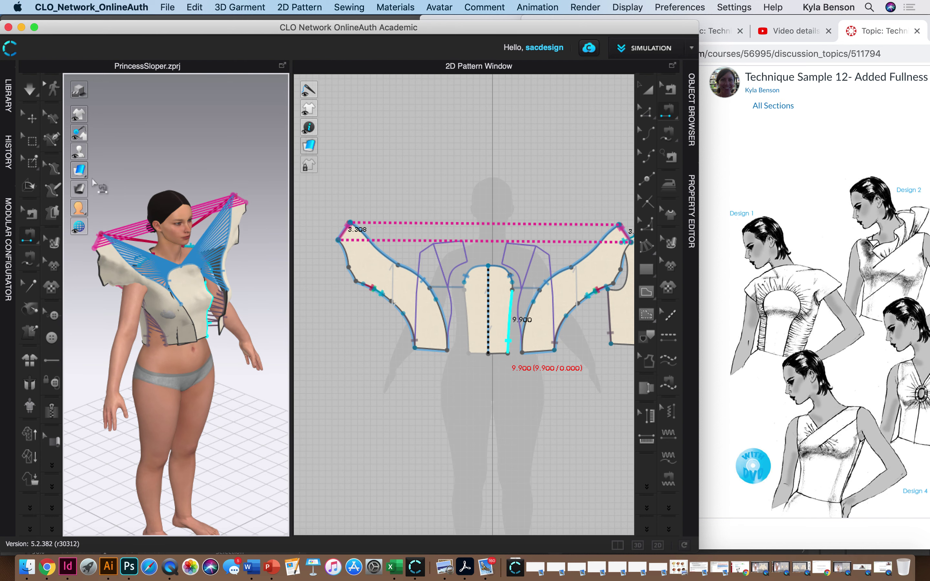
Run the simulation and pull the centre front piece down onto the avatar's chest
left_click_drag(291, 278, 521, 280)
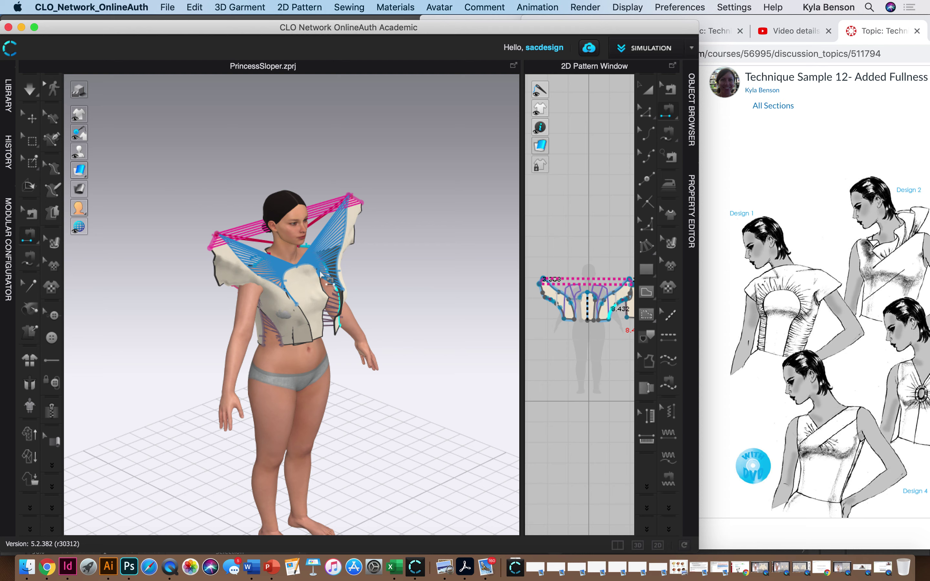
scroll(327, 279, "up", 2)
left_click(30, 89)
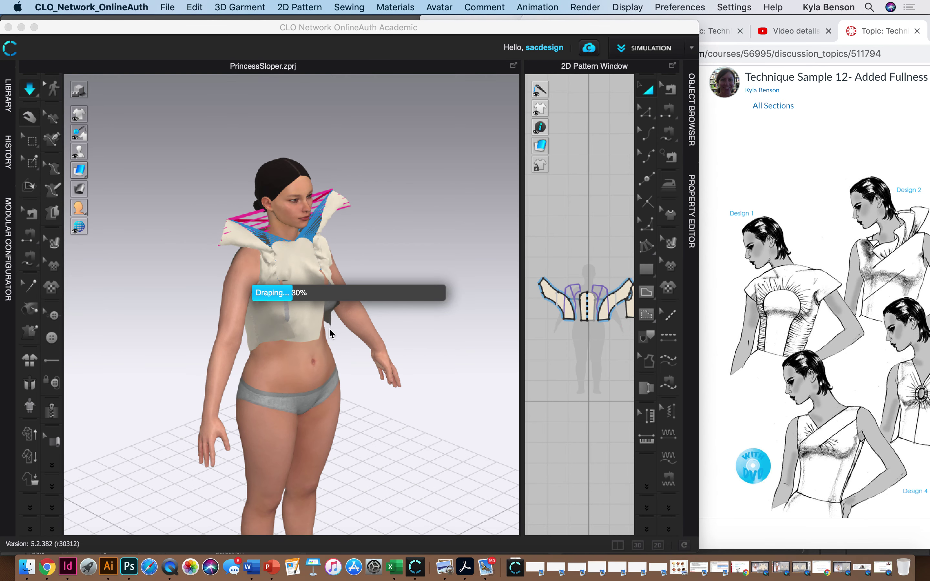
right_click_drag(319, 364, 390, 364)
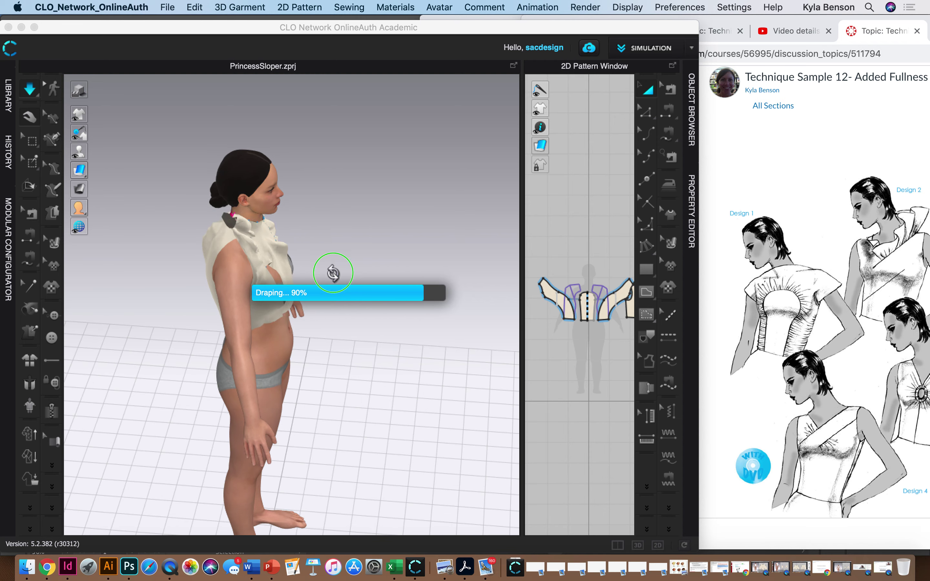
right_click_drag(332, 270, 291, 258)
left_click(291, 259)
left_click_drag(297, 262, 338, 374)
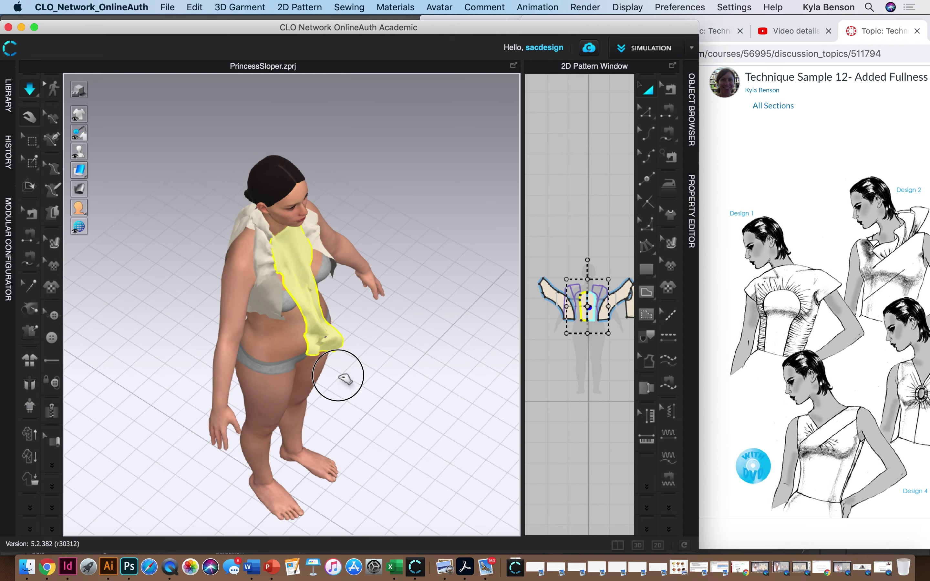
right_click_drag(359, 356, 425, 529)
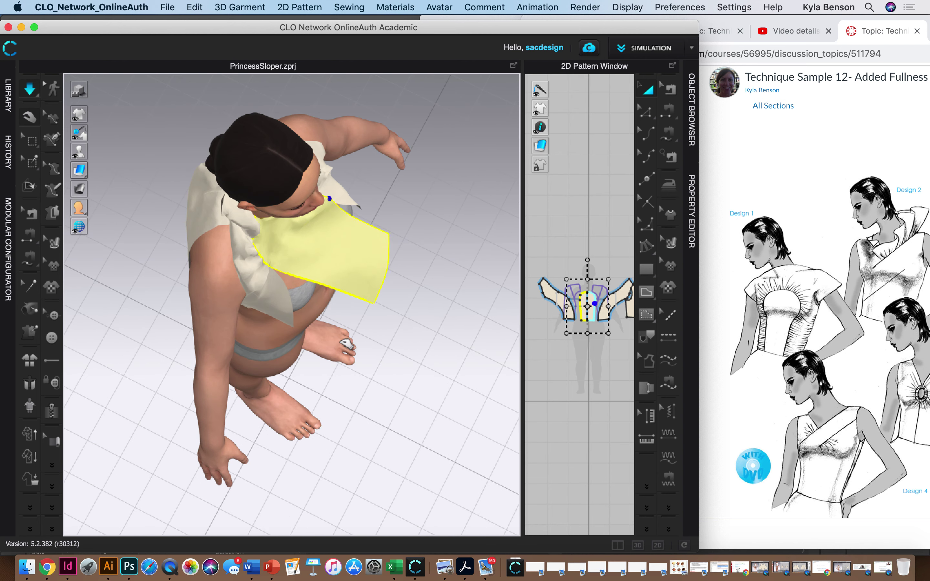
key("2")
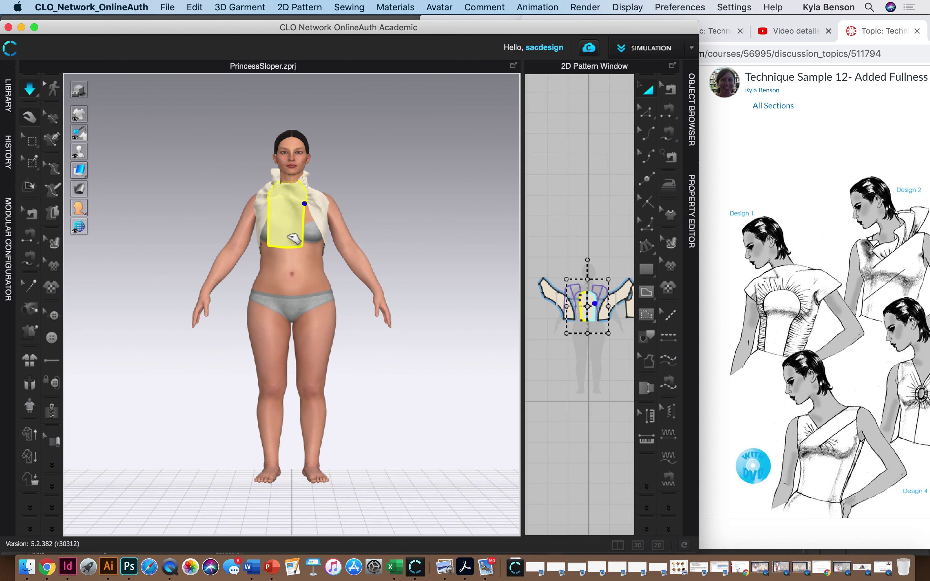
Stop the simulation and select the centre front plus both side-front pieces in 3D
left_click(34, 93)
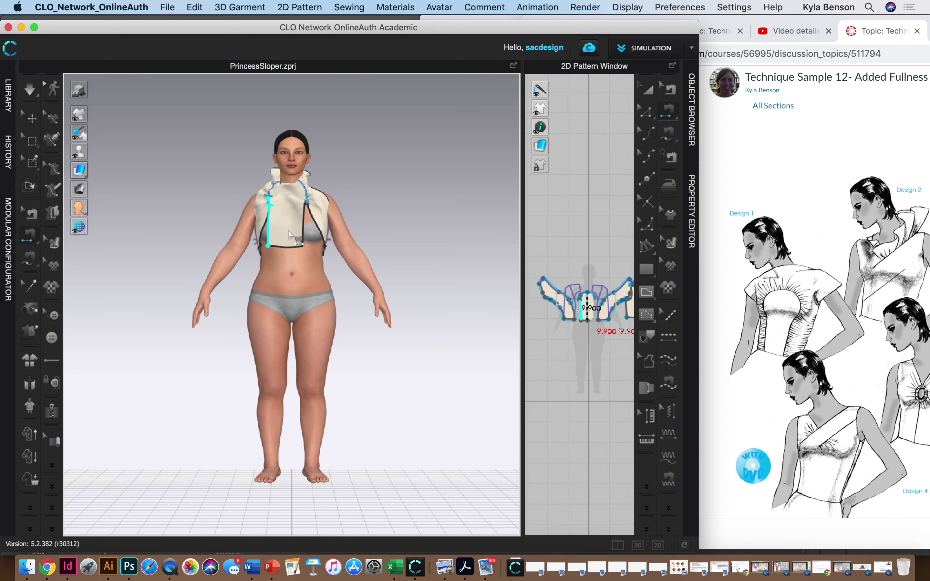
left_click(34, 94)
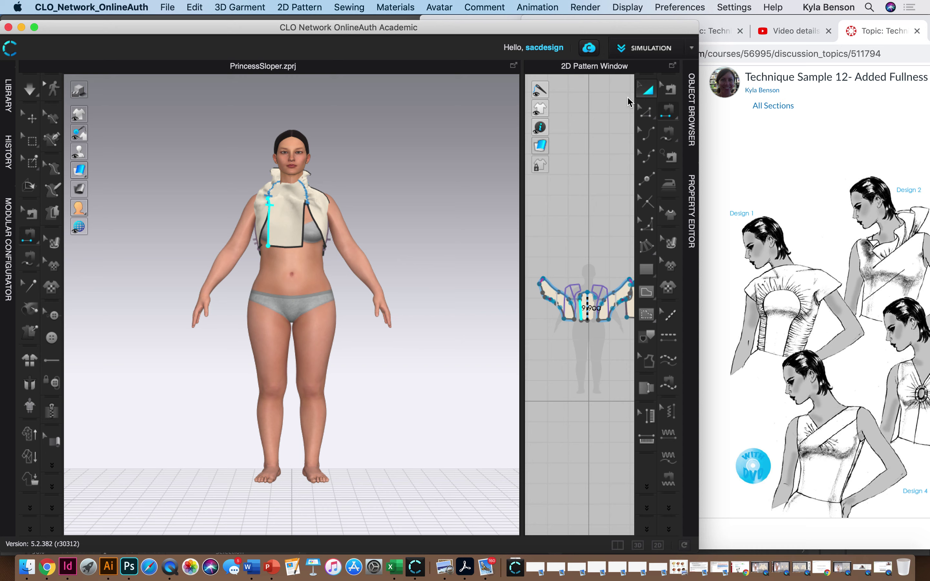
left_click(271, 218)
right_click_drag(342, 221, 242, 238)
left_click(311, 242, "shift")
left_click(250, 228, "shift")
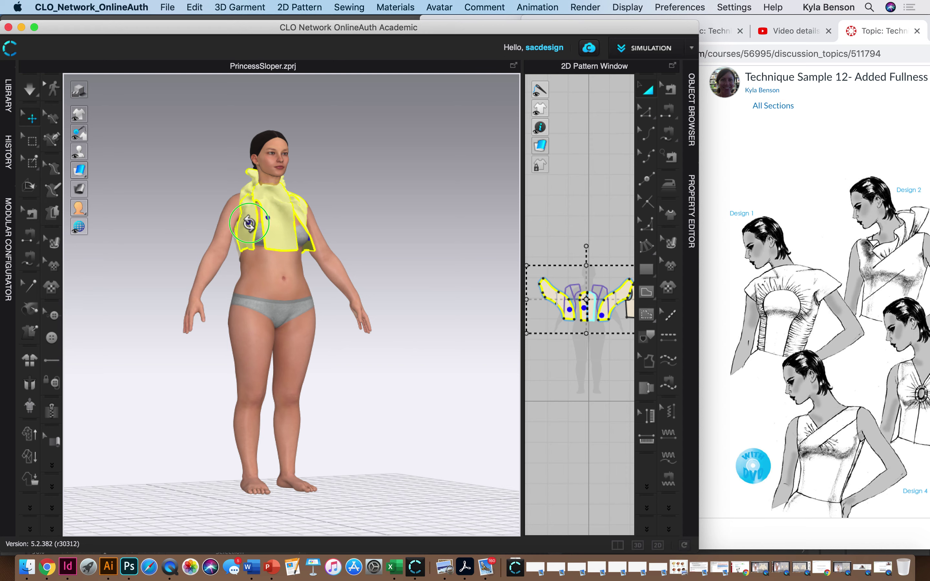
Reset the 3D arrangement of the selected front bodice pieces around the torso
right_click(249, 230)
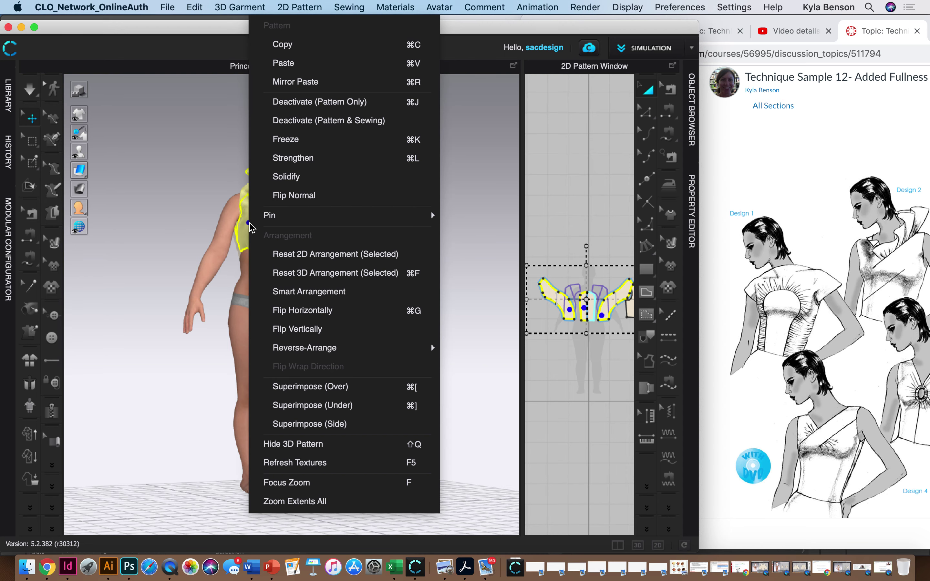
left_click(324, 273)
right_click_drag(299, 313, 364, 348)
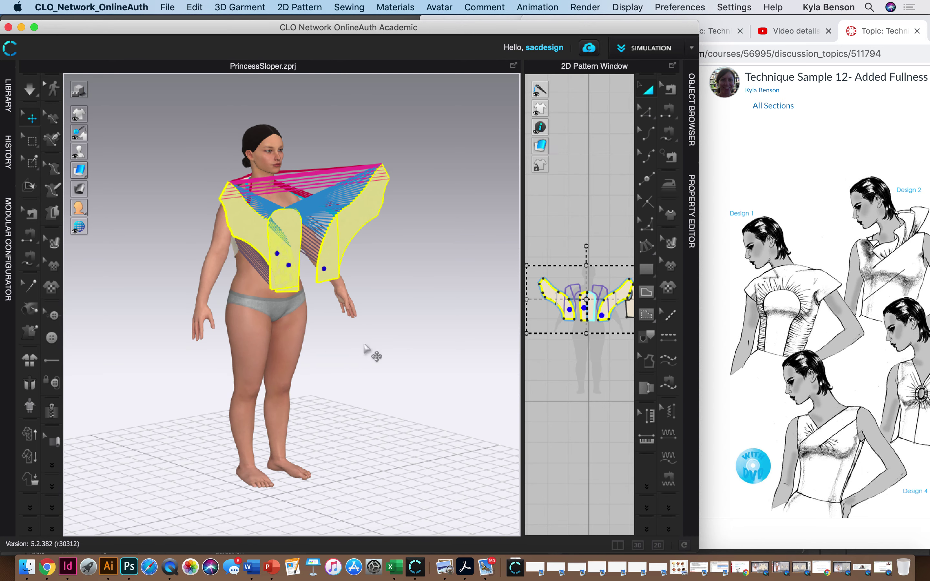
Deselect all, frame the front pattern pieces, and widen the 2D pattern window
left_click(585, 348)
scroll(575, 345, "up", 4)
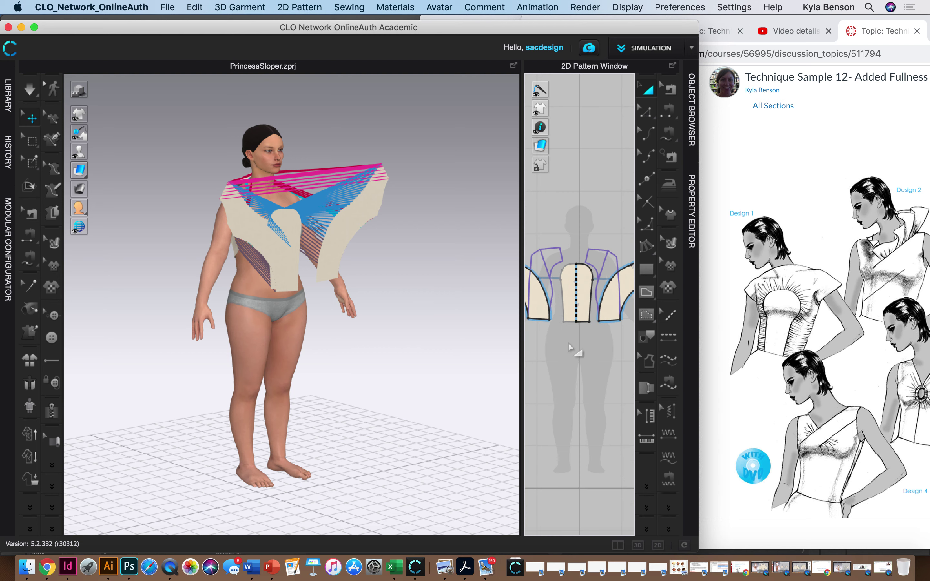
right_click_drag(549, 350, 562, 346)
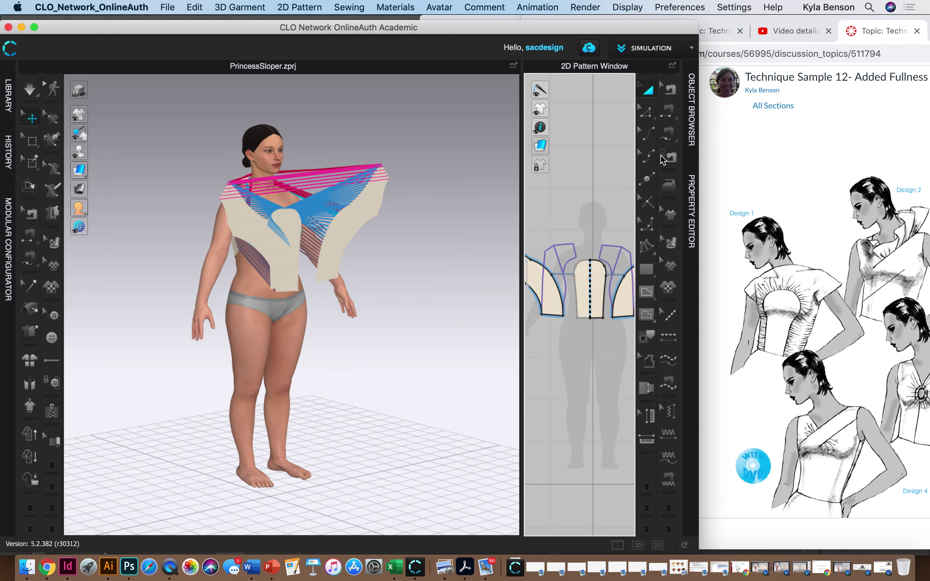
left_click_drag(526, 302, 363, 323)
left_click(671, 92)
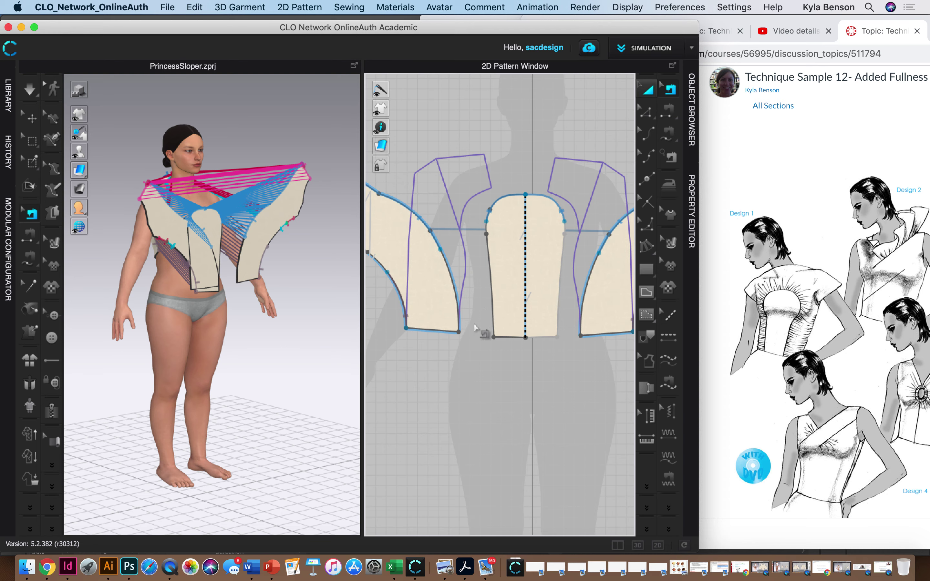
scroll(496, 291, "down", 3)
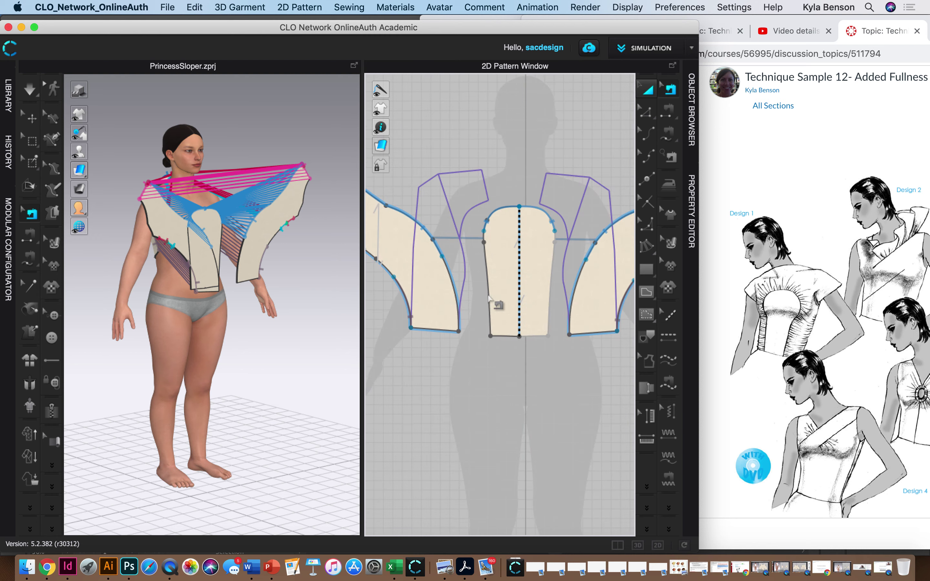
scroll(478, 309, "up", 3)
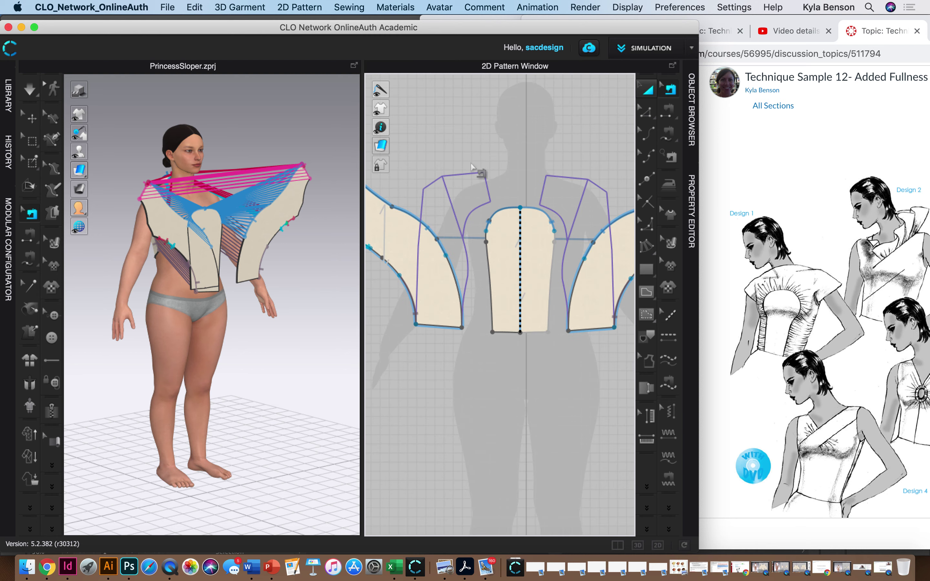
right_click_drag(265, 273, 174, 252)
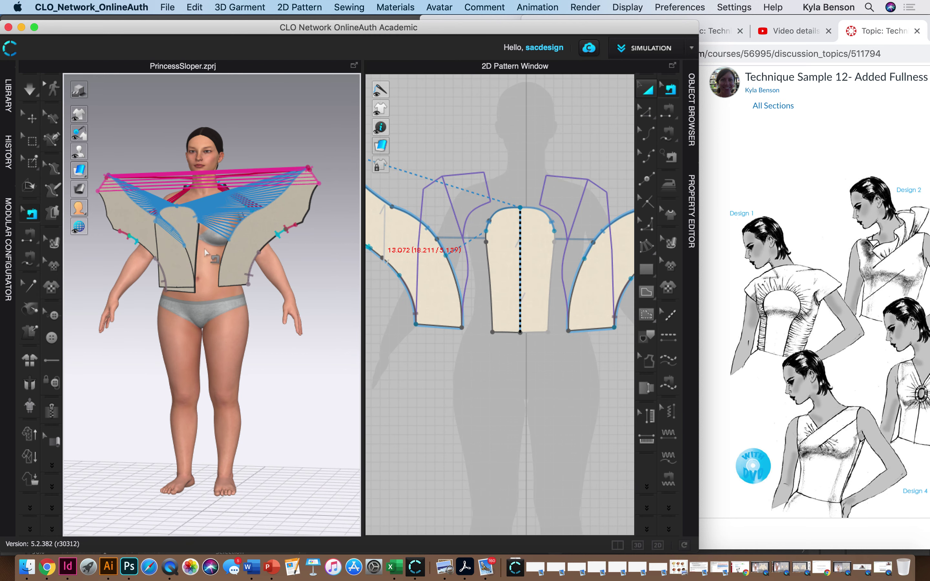
left_click(445, 254)
right_click_drag(218, 289, 304, 286)
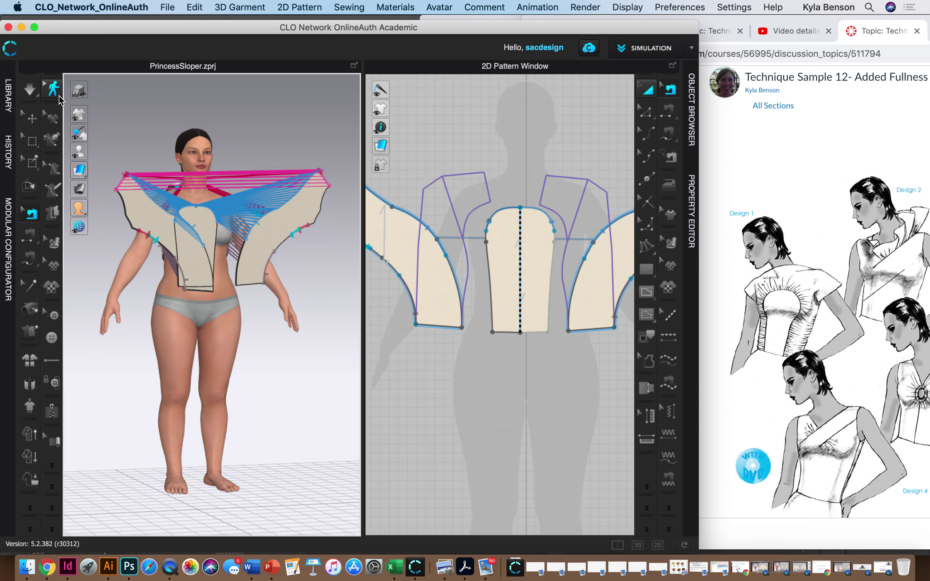
right_click_drag(239, 314, 114, 132)
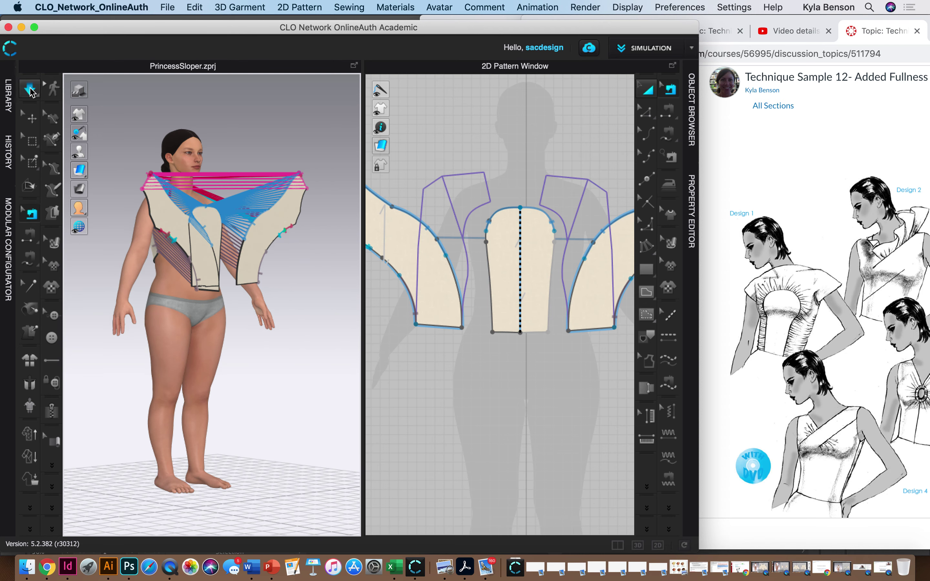
left_click(32, 118)
Reset the 3D arrangement of both side-front pieces and the centre front, viewed head-on
left_click(177, 230)
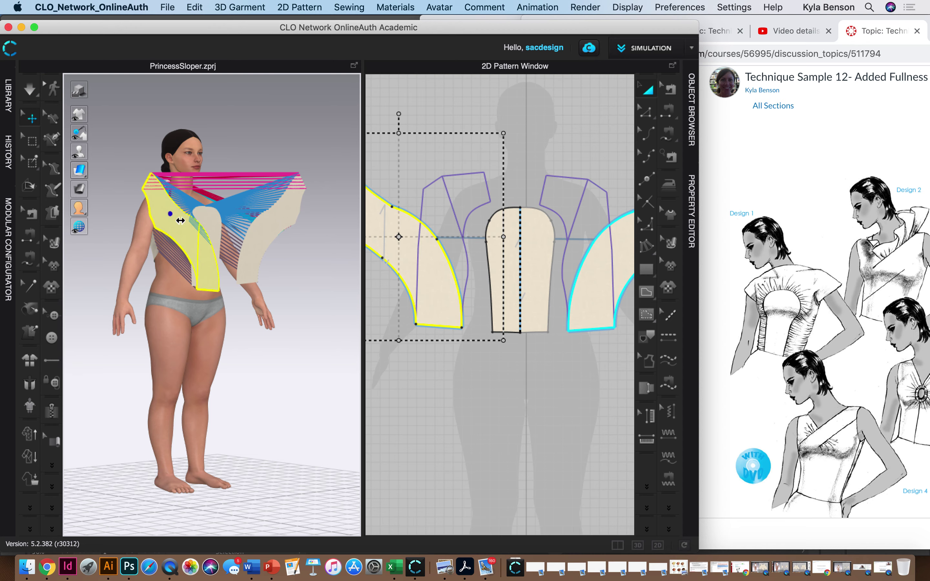
left_click(264, 230, "shift")
left_click(208, 223, "shift")
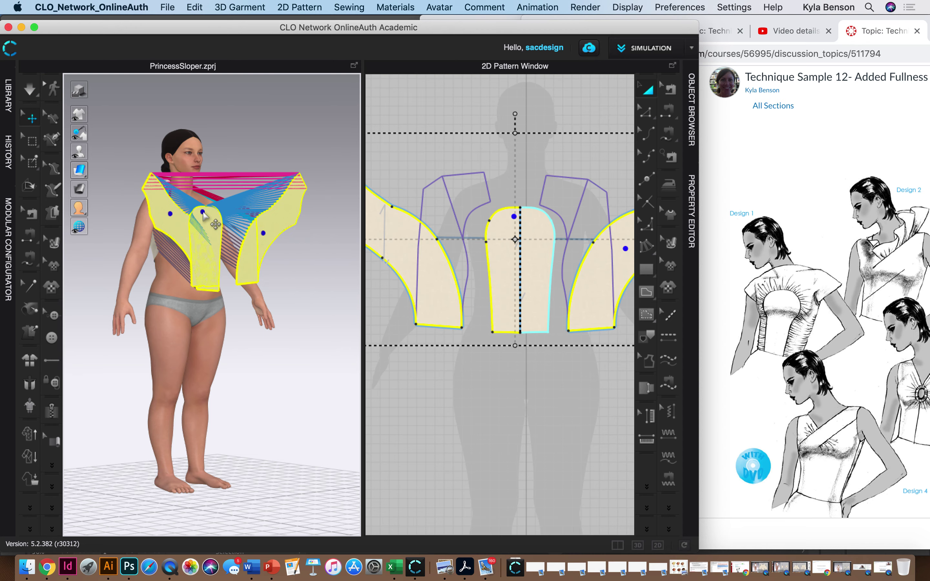
right_click(207, 221)
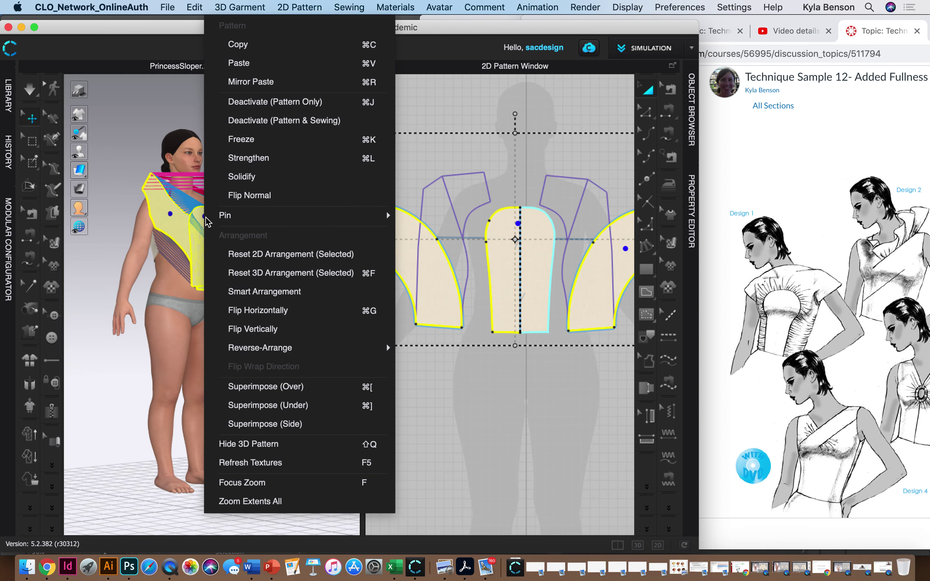
left_click(261, 255)
right_click_drag(280, 308, 207, 321)
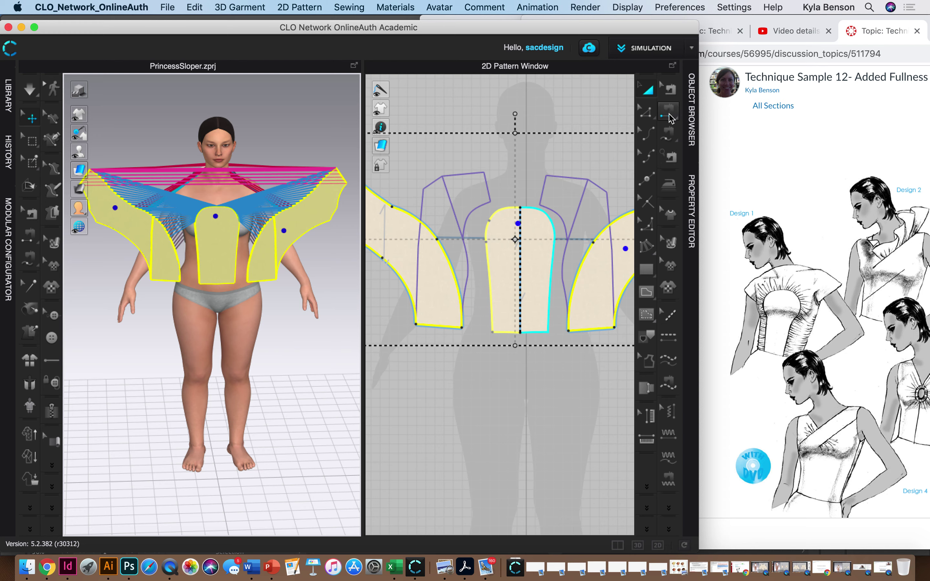
left_click(669, 133)
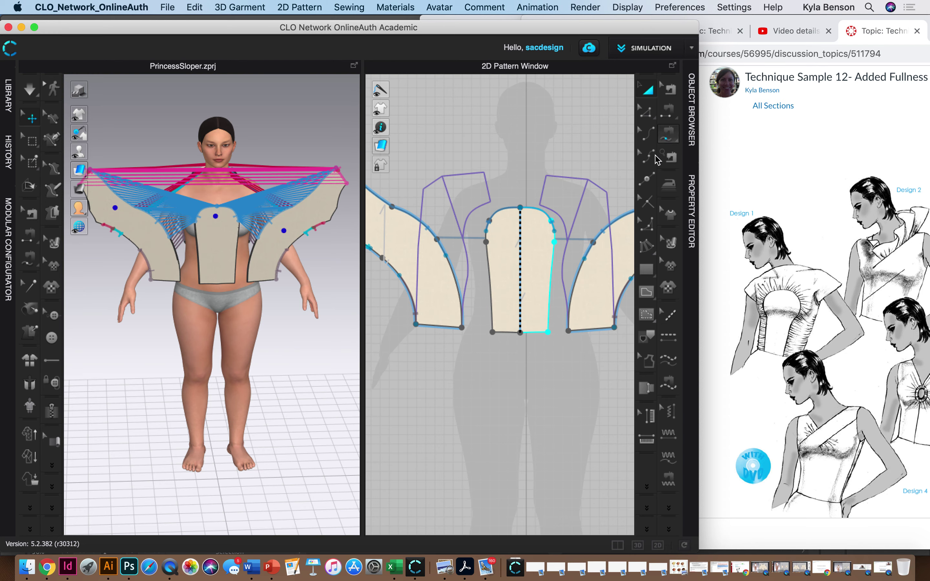
Sew the side-front's 8.169 princess edge to the centre front's 11.098 edge
left_click(461, 328)
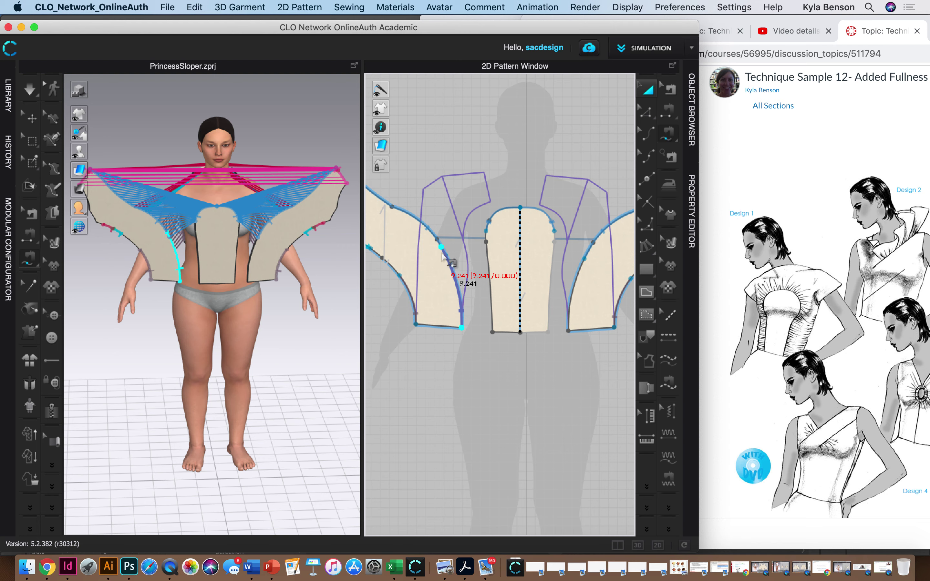
left_click(446, 257)
left_click(492, 332)
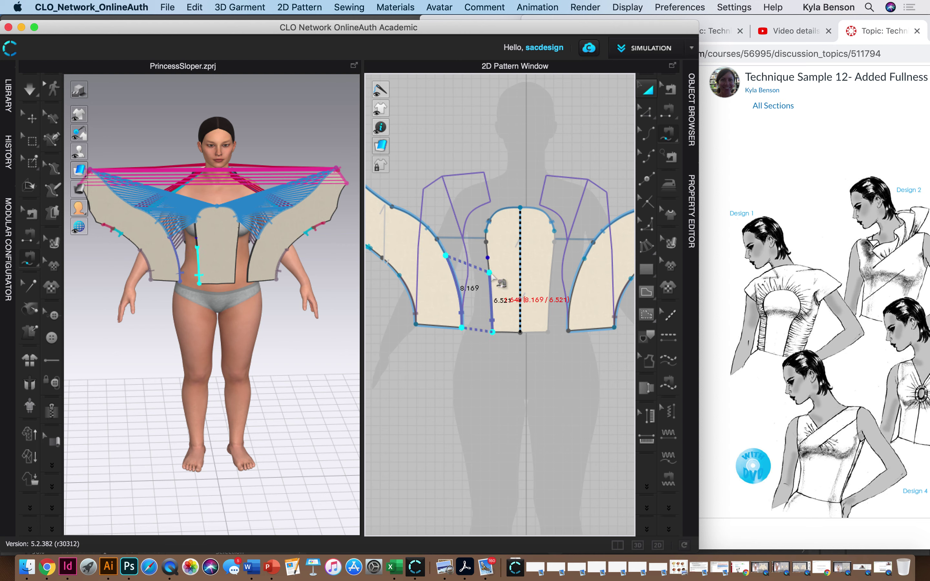
left_click(488, 232)
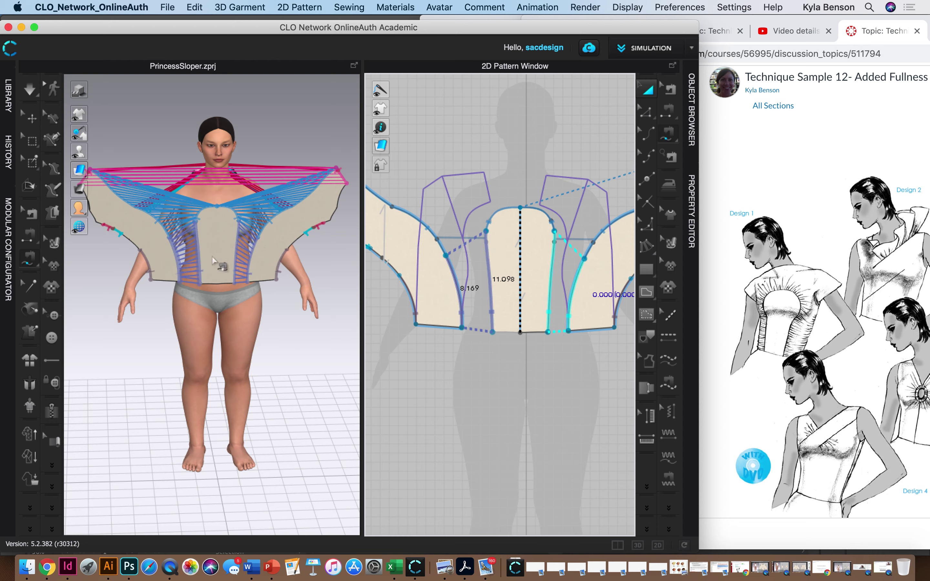
Turn on the avatar's arrangement points, viewed from the side
right_click_drag(198, 273, 216, 266)
mouse_move(80, 153)
left_click(122, 154)
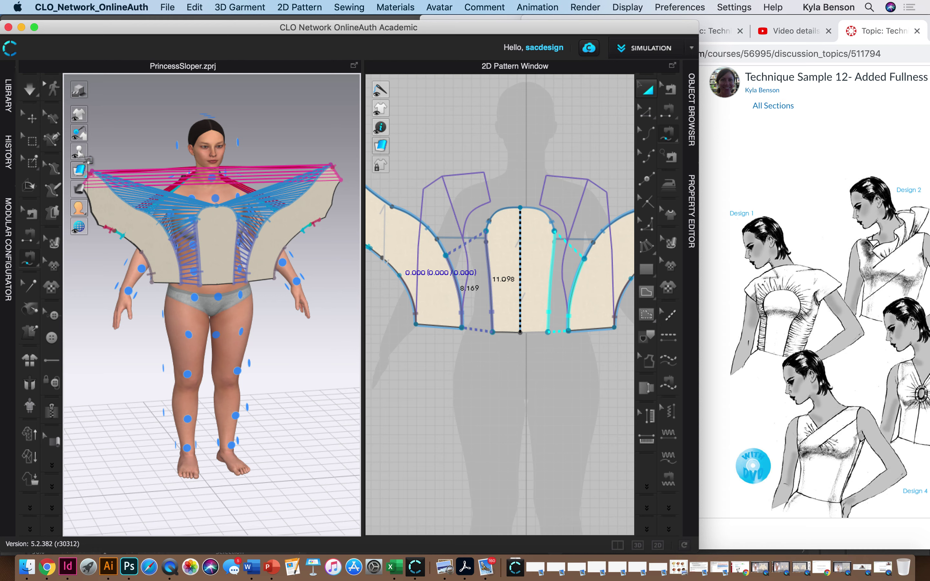
Reset the centre front piece's 2D arrangement and snap it onto the torso arrangement point
left_click(32, 119)
left_click(162, 215)
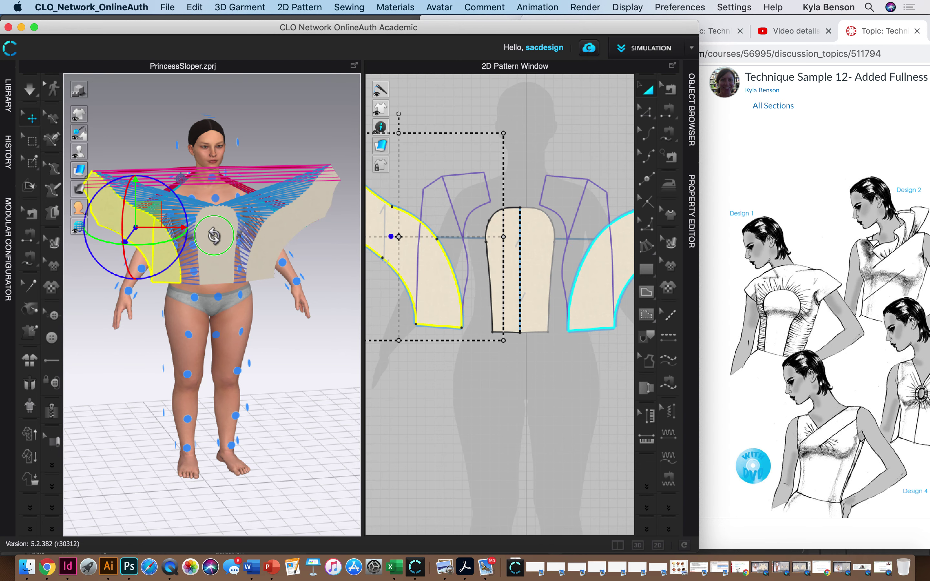
right_click(214, 236)
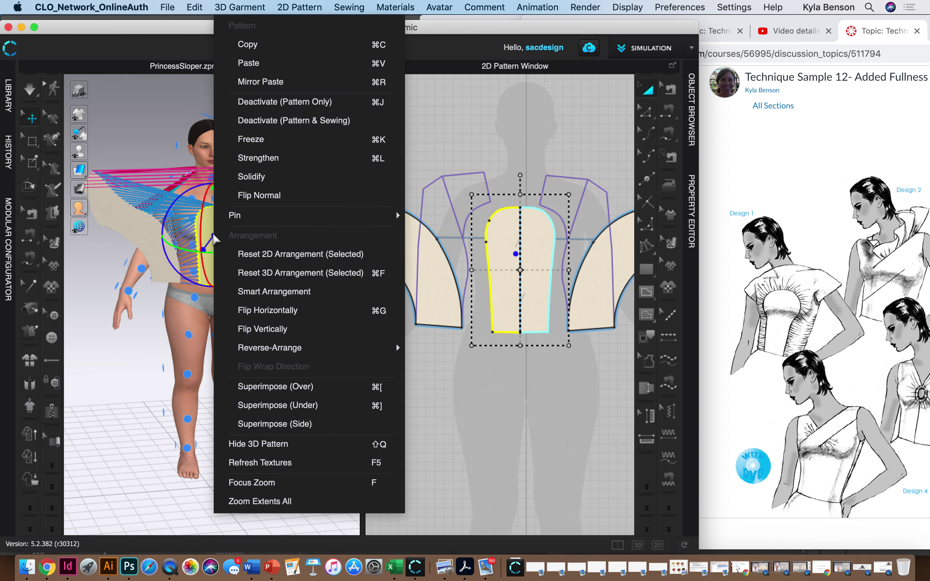
left_click(263, 255)
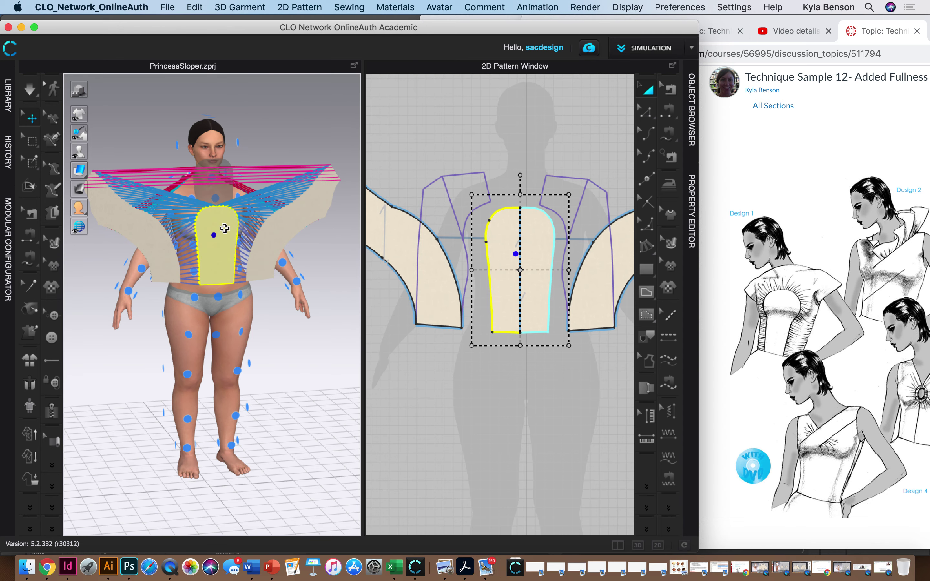
left_click_drag(224, 227, 188, 418)
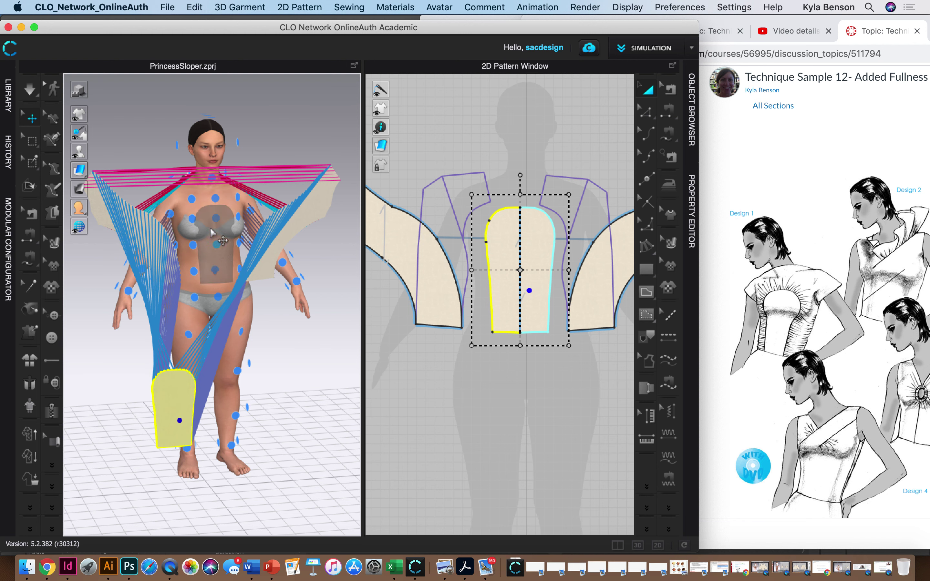
left_click(213, 232)
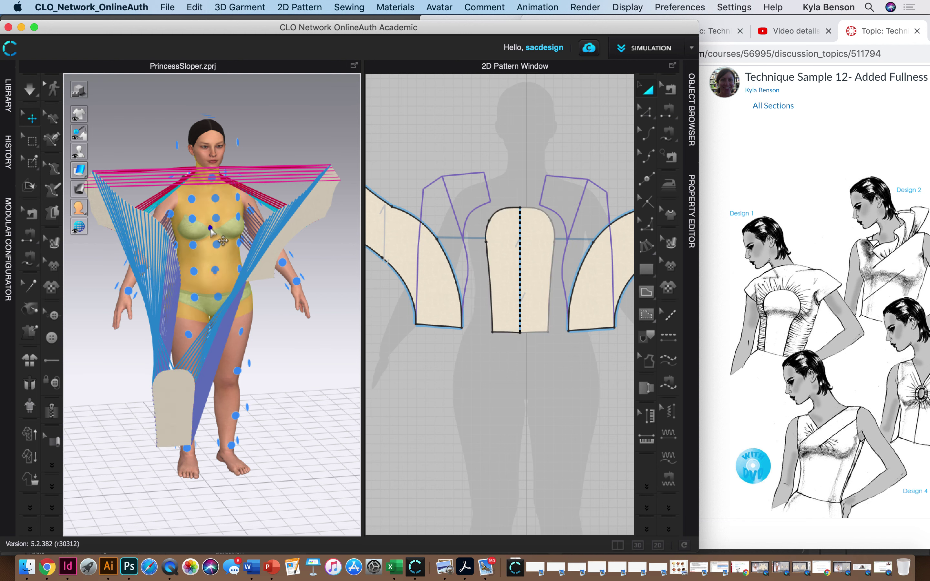
left_click(177, 402)
left_click(217, 246)
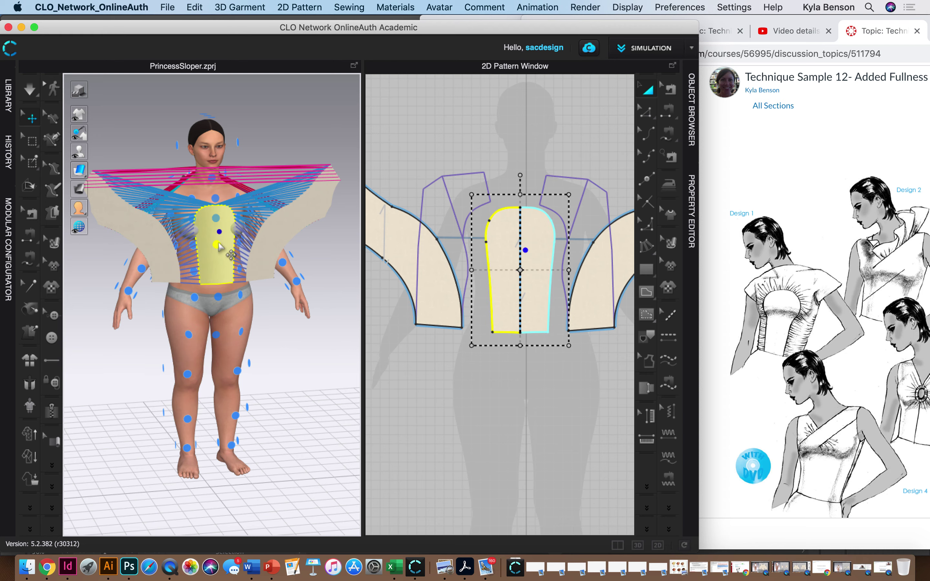
Snap the right side-front panel to an arrangement point and move it up toward the shoulder
right_click_drag(285, 280, 233, 250)
left_click(236, 240)
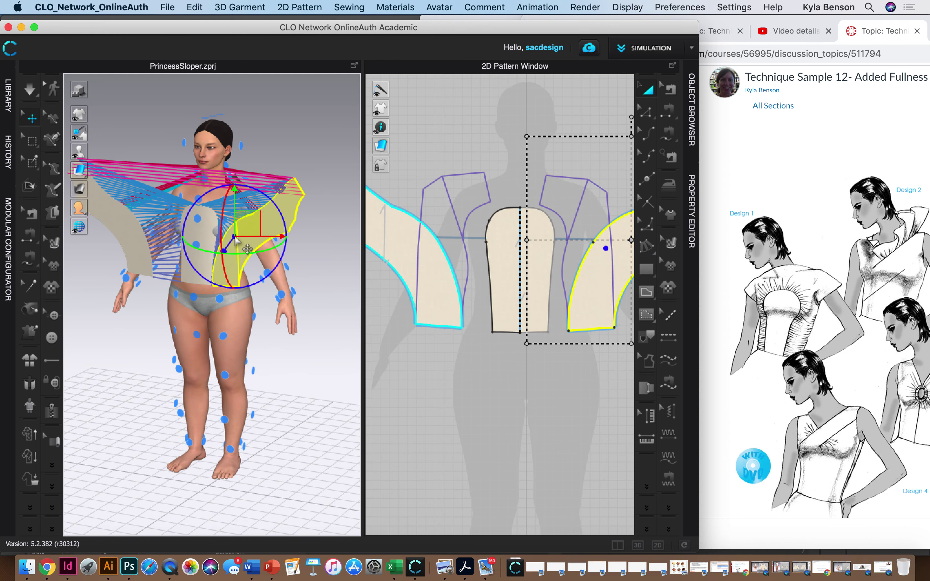
left_click(212, 381)
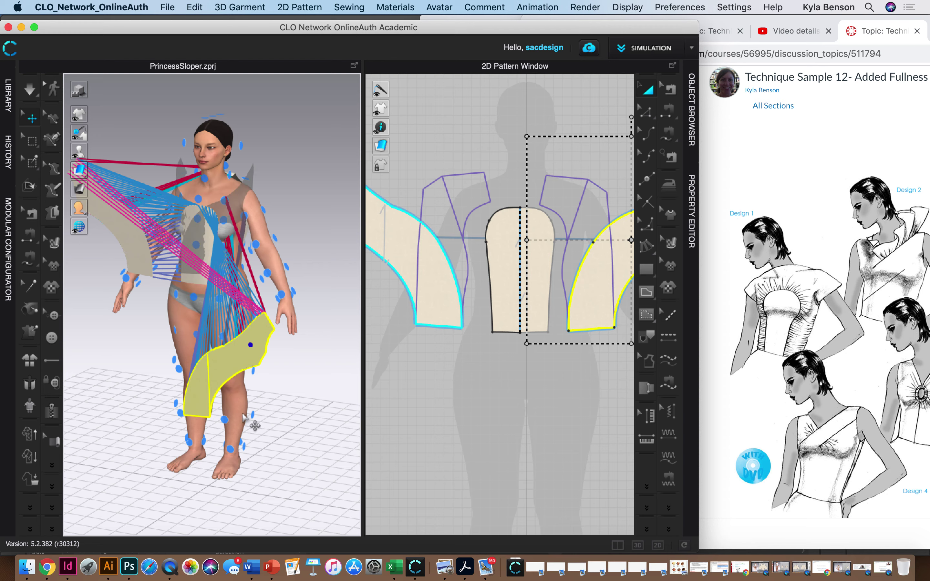
left_click_drag(234, 358, 272, 230)
mouse_move(190, 286)
right_mouse_down()
mouse_move(215, 269)
mouse_move(204, 238)
mouse_move(305, 327)
mouse_move(351, 328)
mouse_move(186, 303)
right_mouse_up()
left_click(204, 236)
Pull the draping back fabric down over the lower back and select the centre back piece
right_click_drag(204, 310, 257, 312)
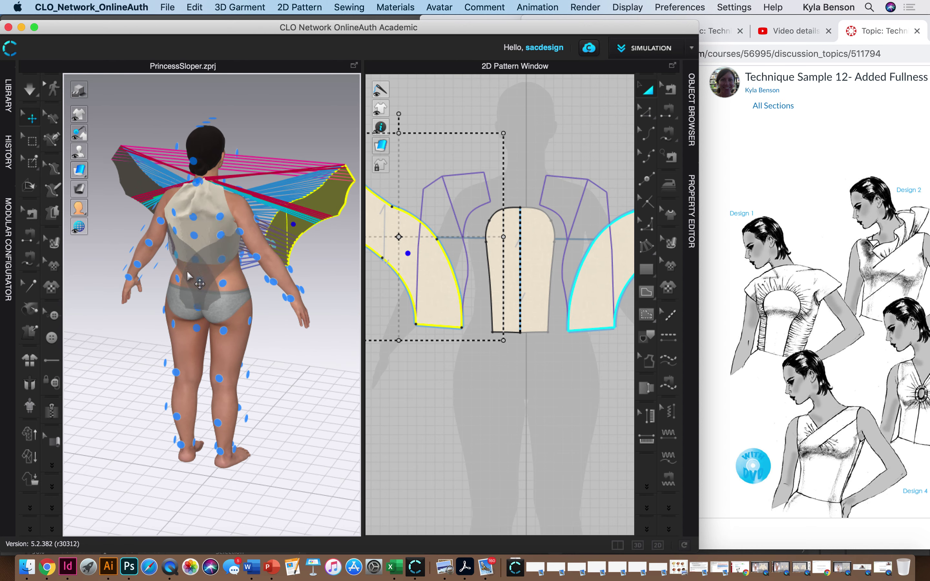
right_click_drag(211, 231, 191, 235)
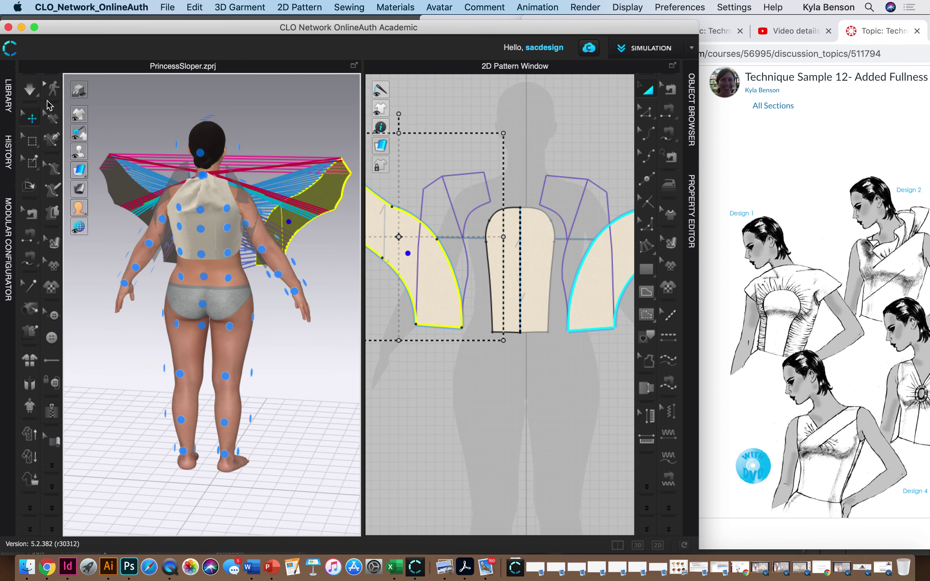
left_click_drag(239, 225, 233, 258)
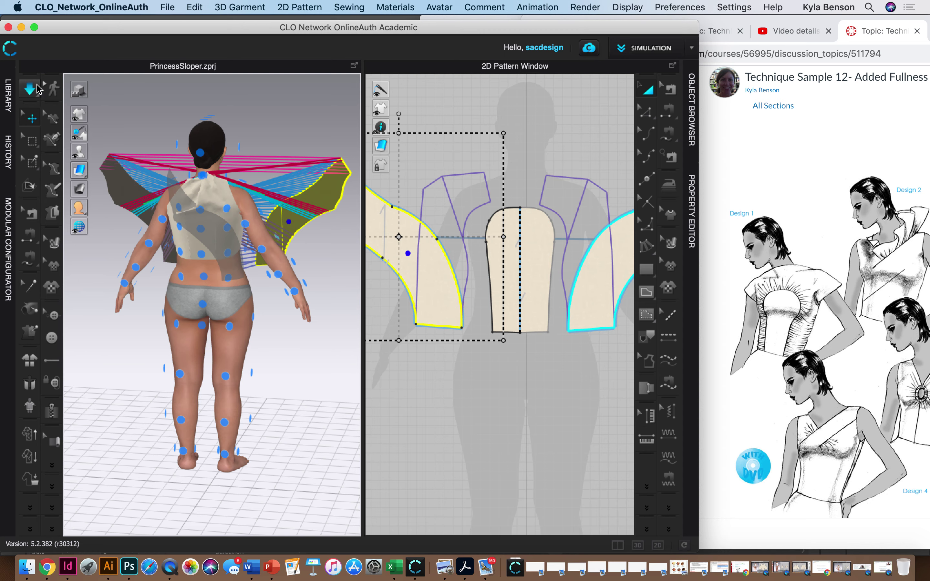
left_click(191, 271)
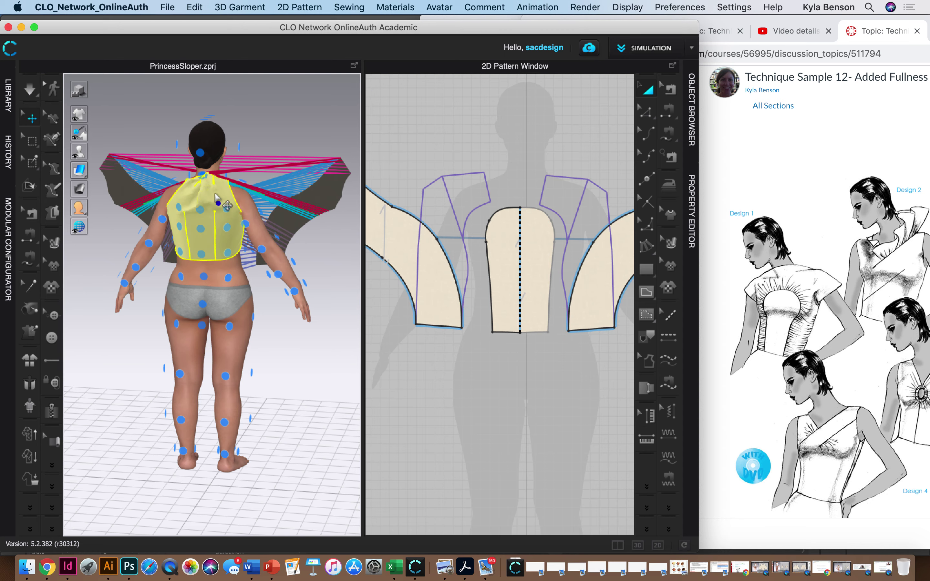
Reset the centre back piece's 3D arrangement so it wraps the avatar's back
right_click(199, 192)
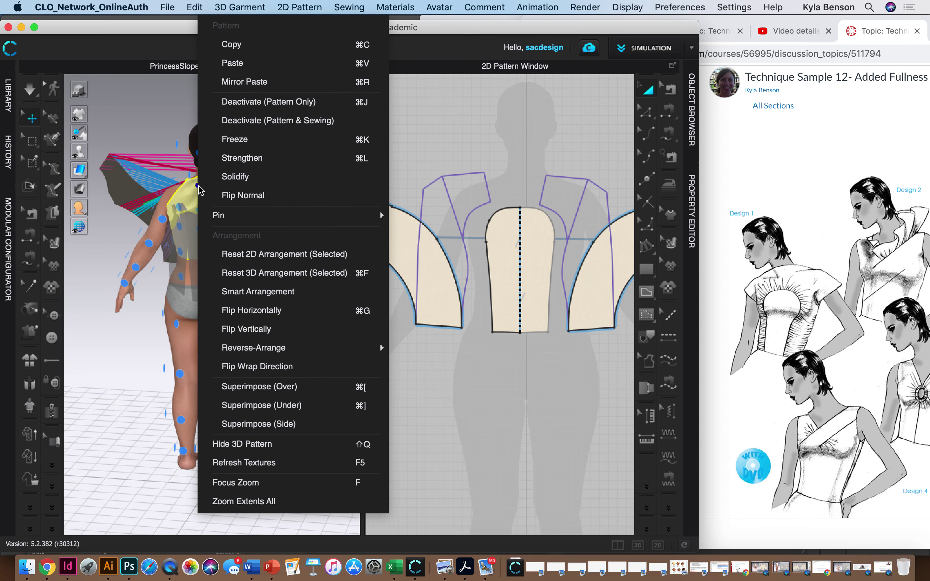
left_click(277, 273)
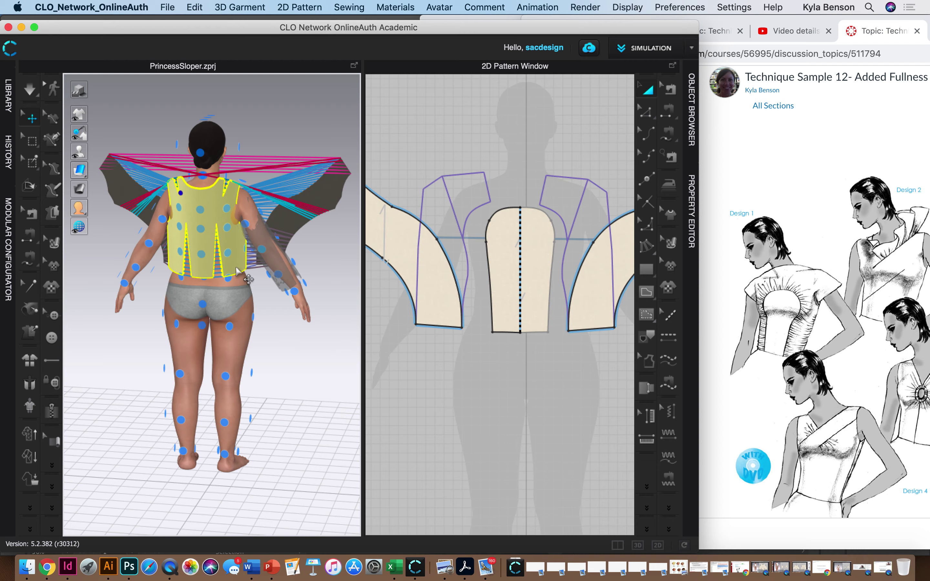
right_click_drag(240, 271, 348, 220)
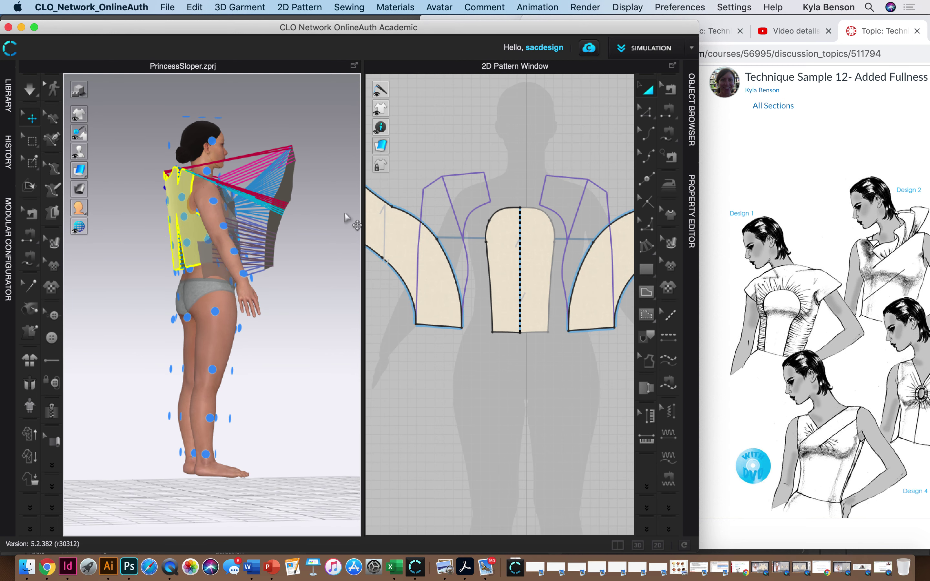
Start a princess seam on the side panel's cyan edge and fix its end at the garment edge
left_click(671, 90)
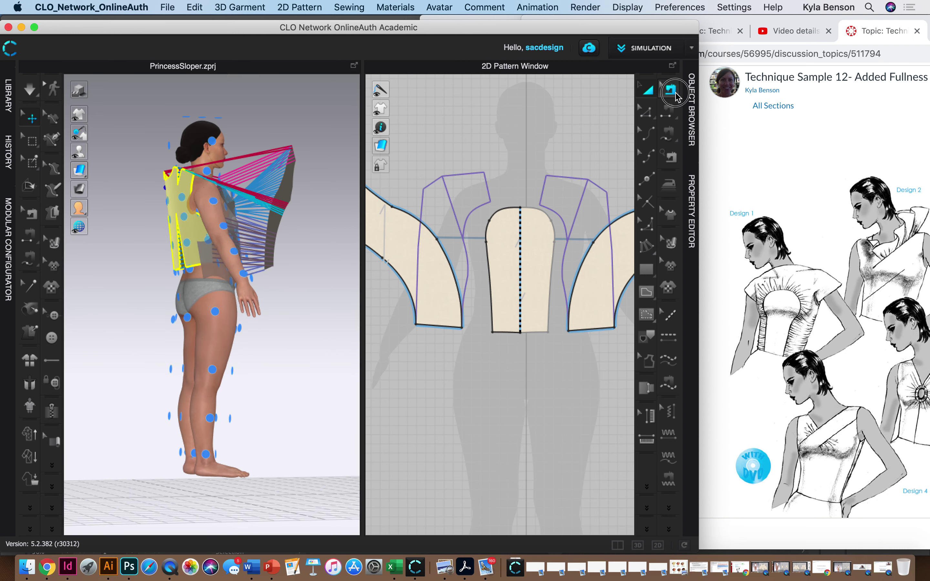
left_click(282, 215)
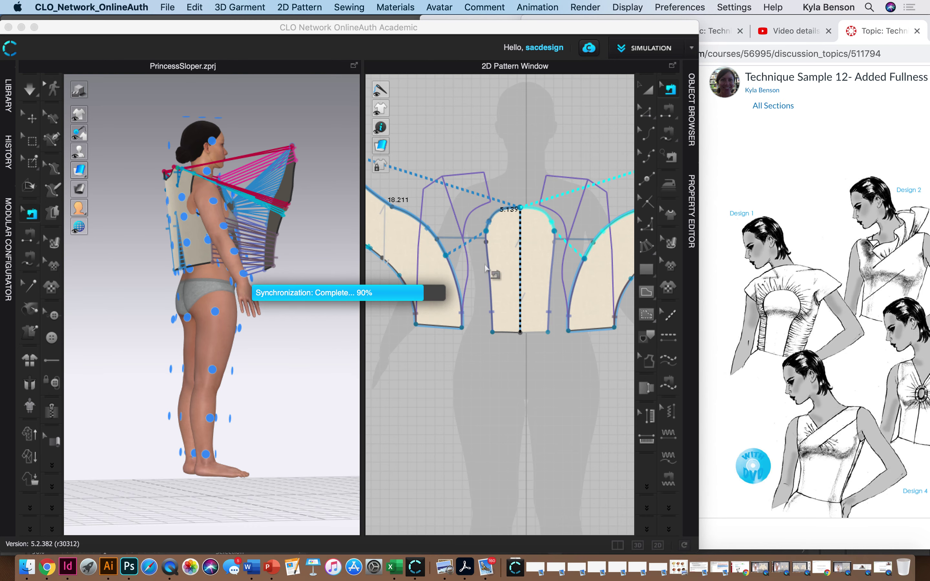
left_click(281, 207)
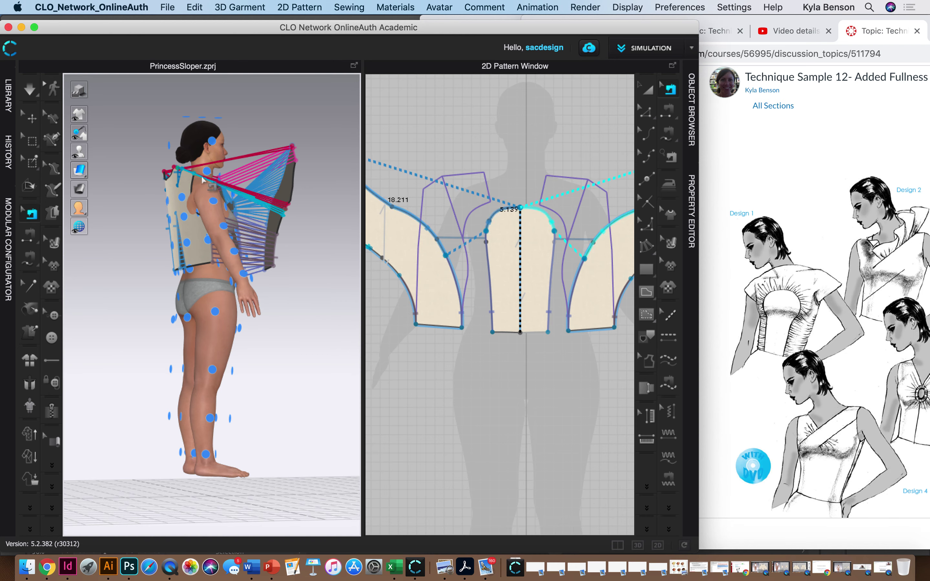
scroll(314, 215, "up", 5)
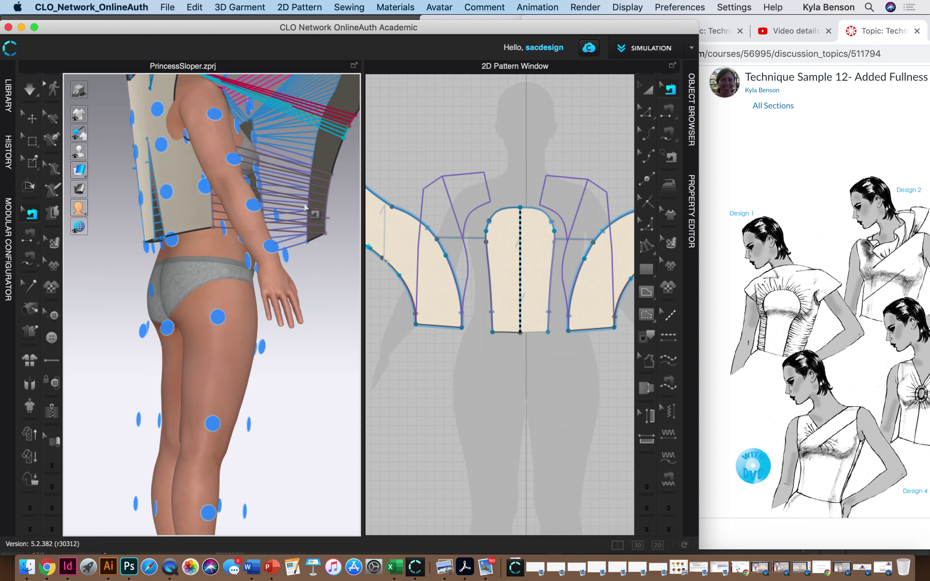
scroll(306, 208, "down", 5)
right_click_drag(308, 328, 111, 284)
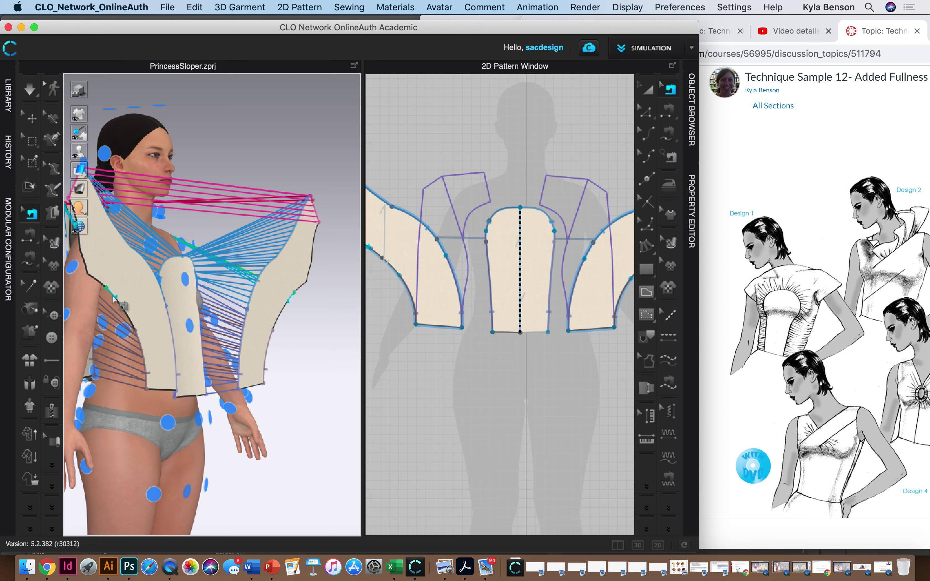
right_click_drag(114, 296, 171, 314)
right_click_drag(271, 327, 299, 288)
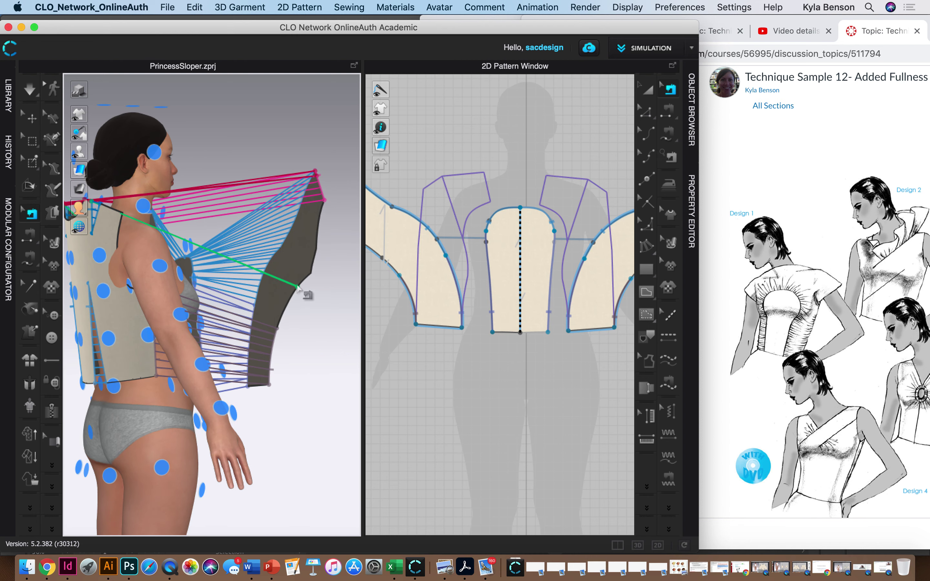
left_click(298, 287)
Cancel a mistaken back-neckline seam and pick the correct second edge from the front
right_click_drag(242, 297, 200, 323)
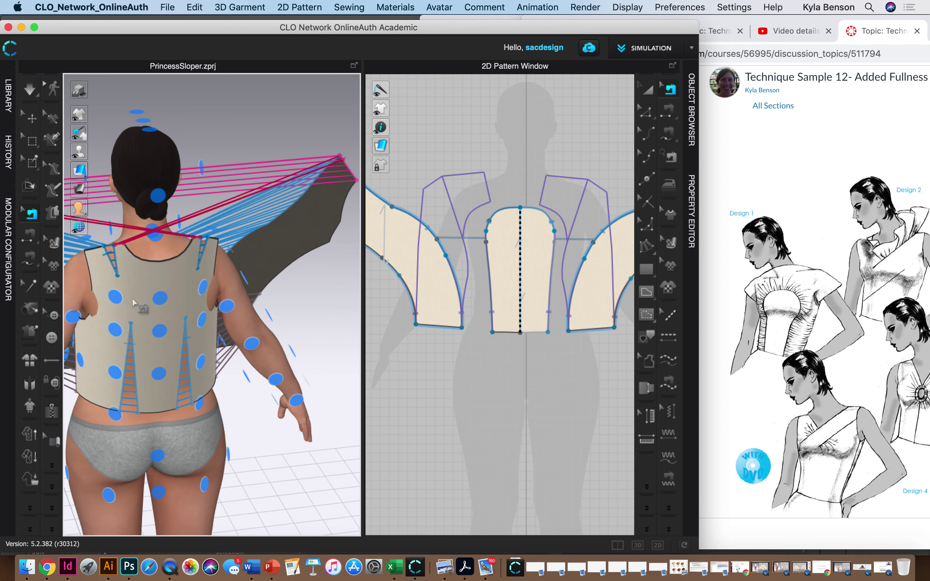
left_click(120, 246)
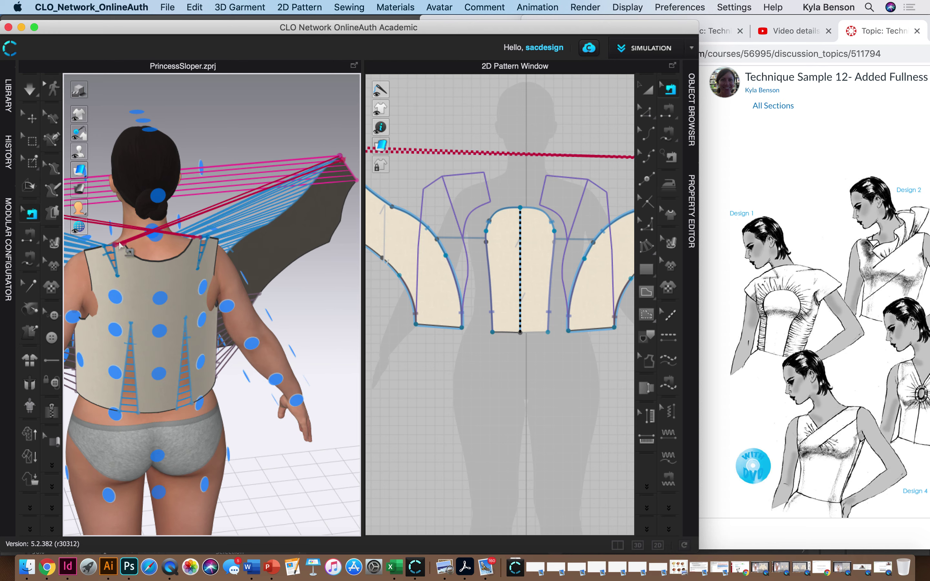
key("Escape")
right_click_drag(181, 262, 21, 260)
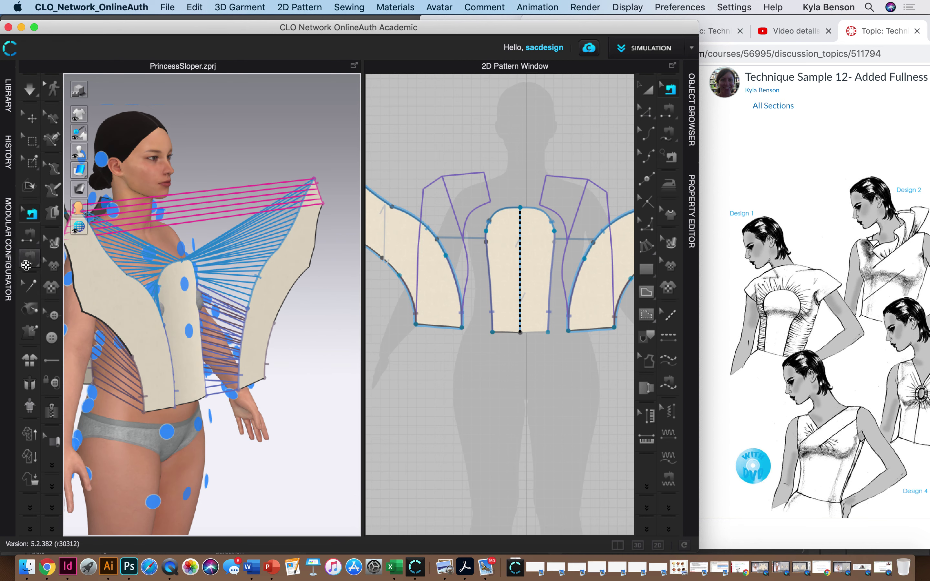
left_click(150, 301)
right_click_drag(150, 301, 127, 249)
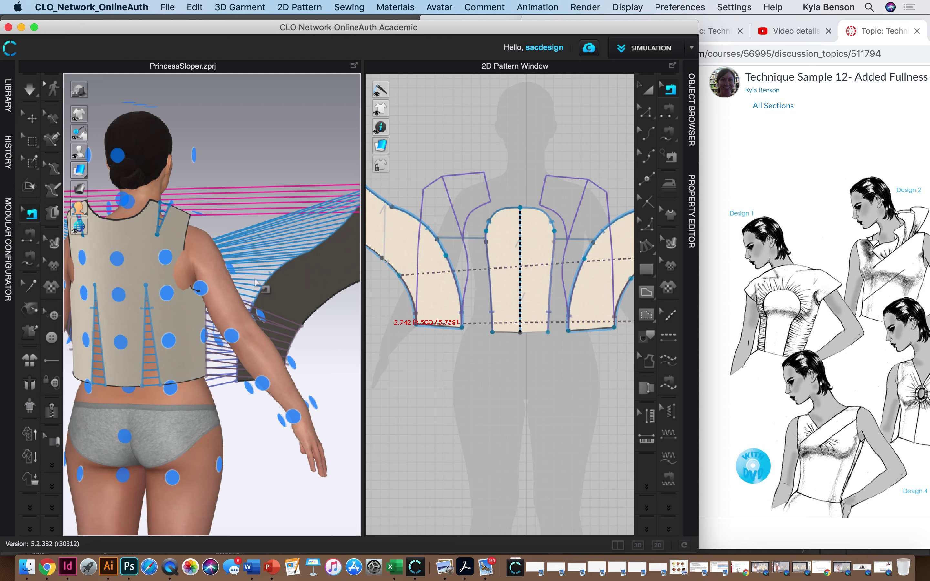
Simulate the bodice, lift a side panel's fabric up to the shoulder, then stop draping
left_click(27, 94)
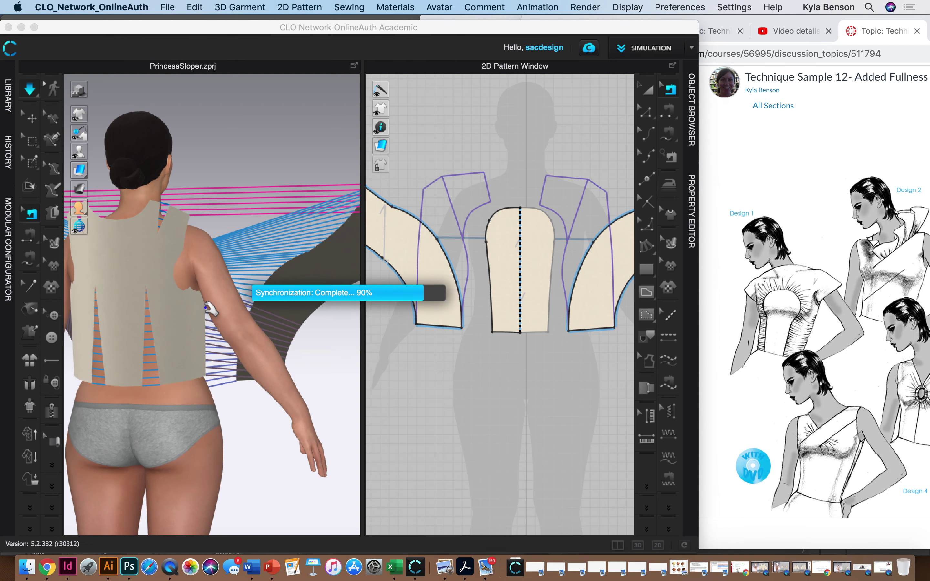
right_click_drag(224, 315, 106, 375)
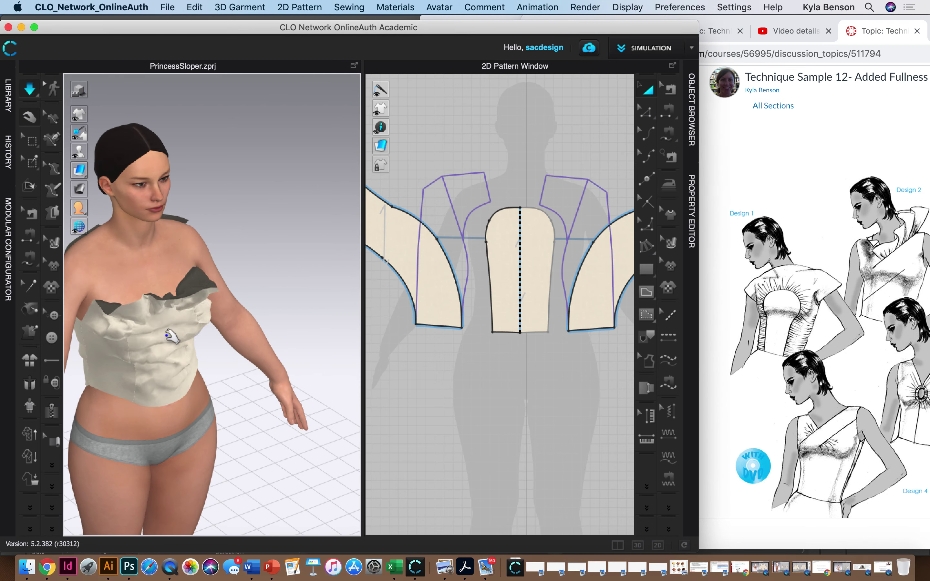
left_click(148, 295)
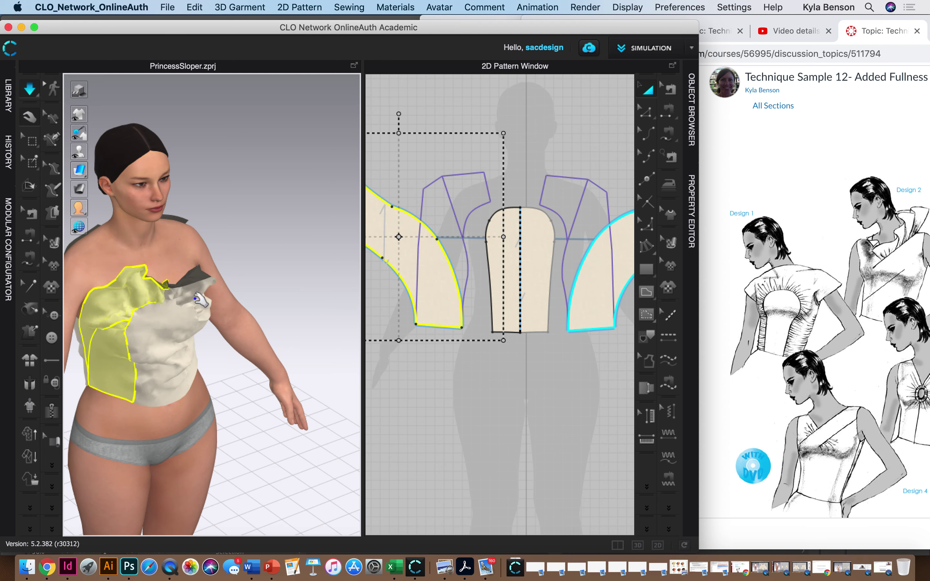
left_click_drag(146, 291, 154, 231)
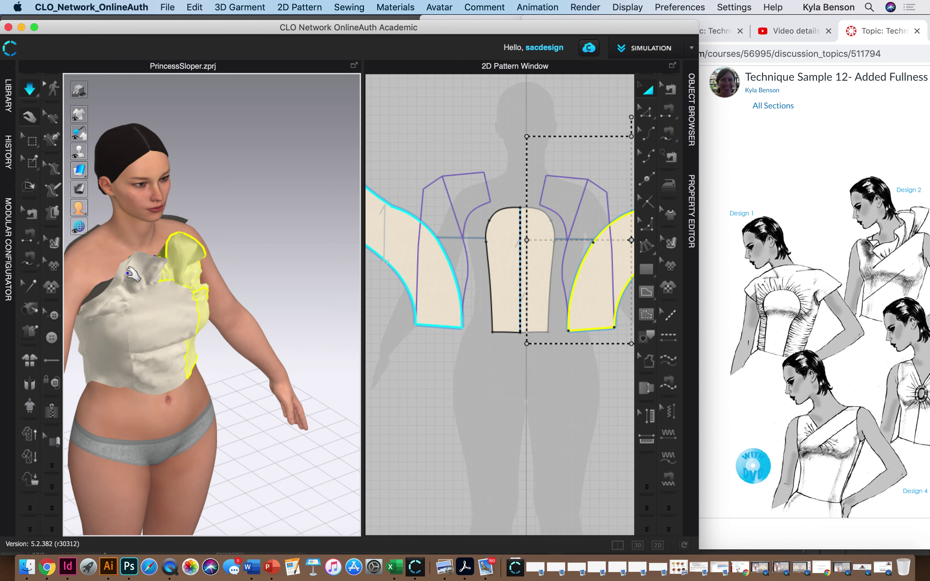
key("b")
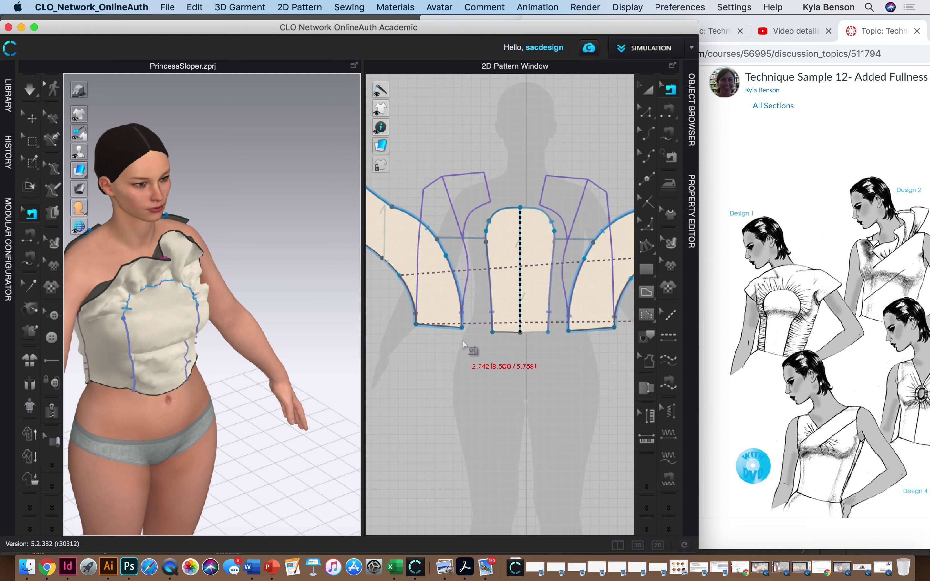
Move the darted bodice pieces side by side and bring the curved side panel into view
scroll(435, 357, "left", 5)
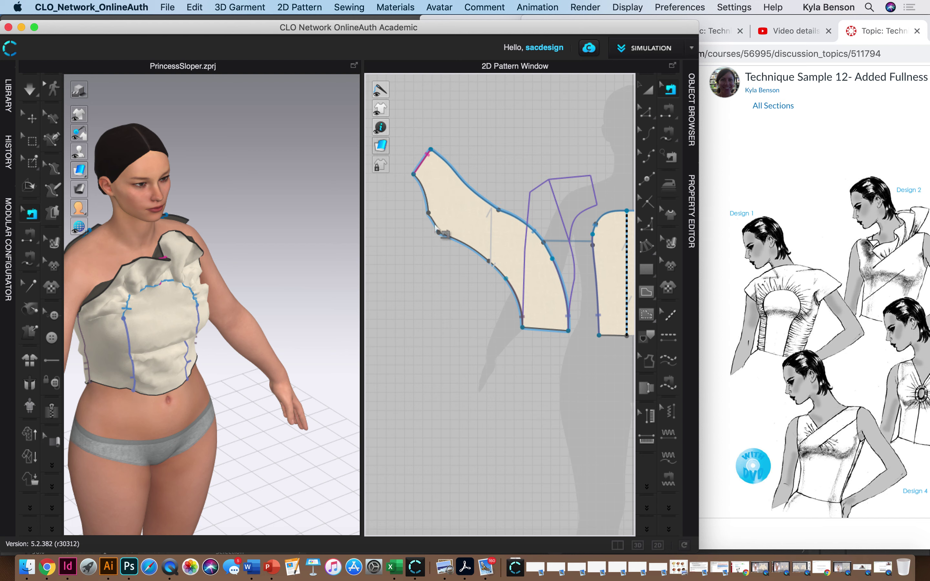
left_click(671, 136)
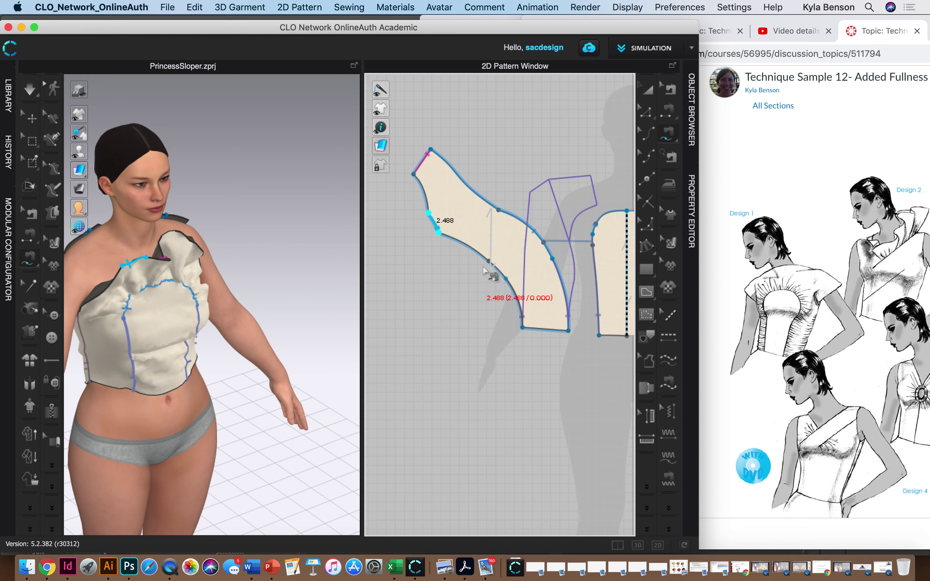
scroll(441, 269, "right", 5)
scroll(440, 269, "up", 5)
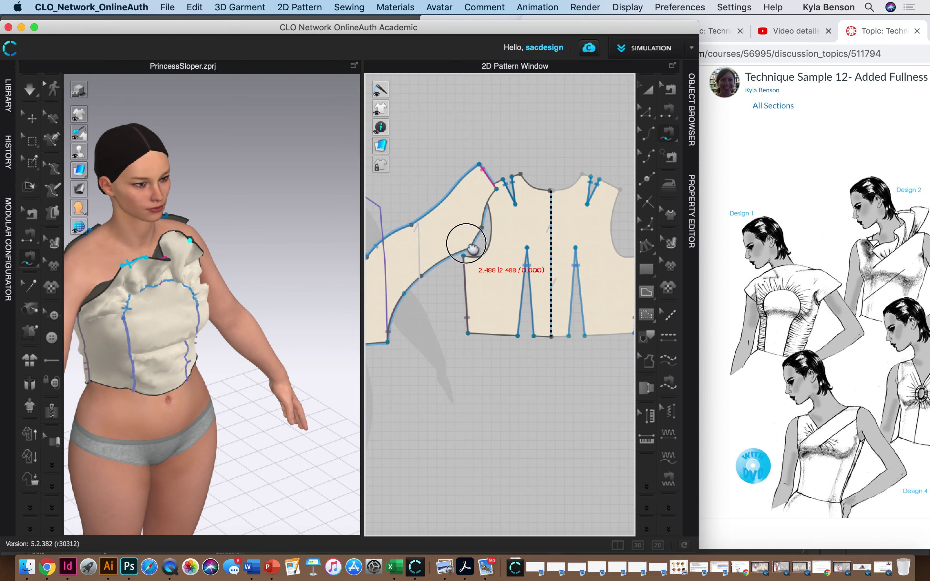
right_click_drag(476, 250, 532, 269)
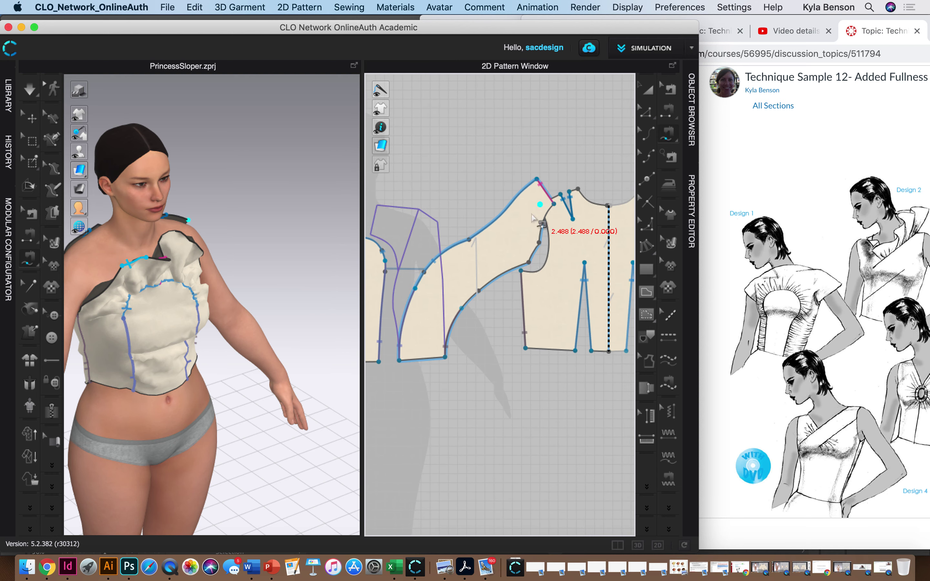
left_click(648, 89)
left_click(562, 307)
right_click_drag(568, 313, 398, 264)
left_click_drag(401, 254, 507, 294)
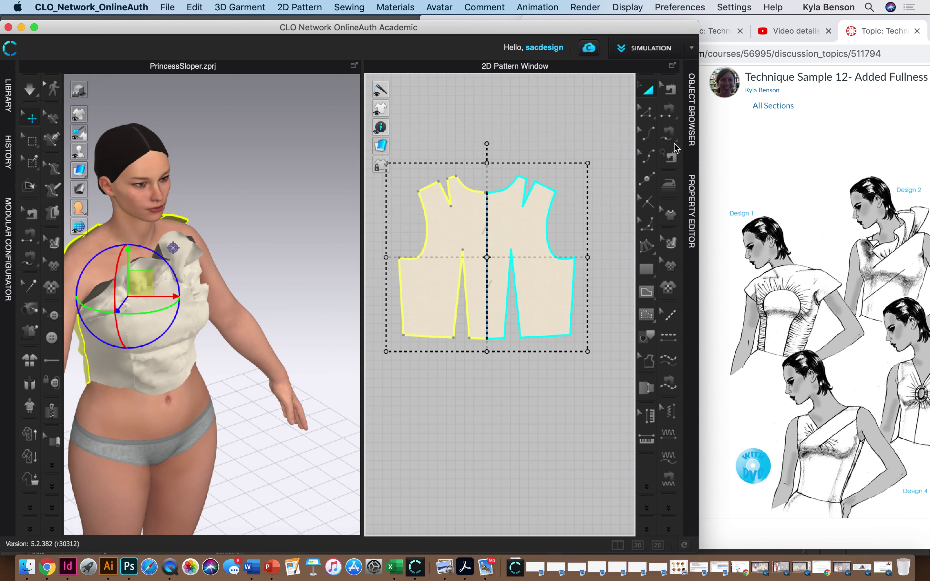
right_click_drag(437, 270, 600, 269)
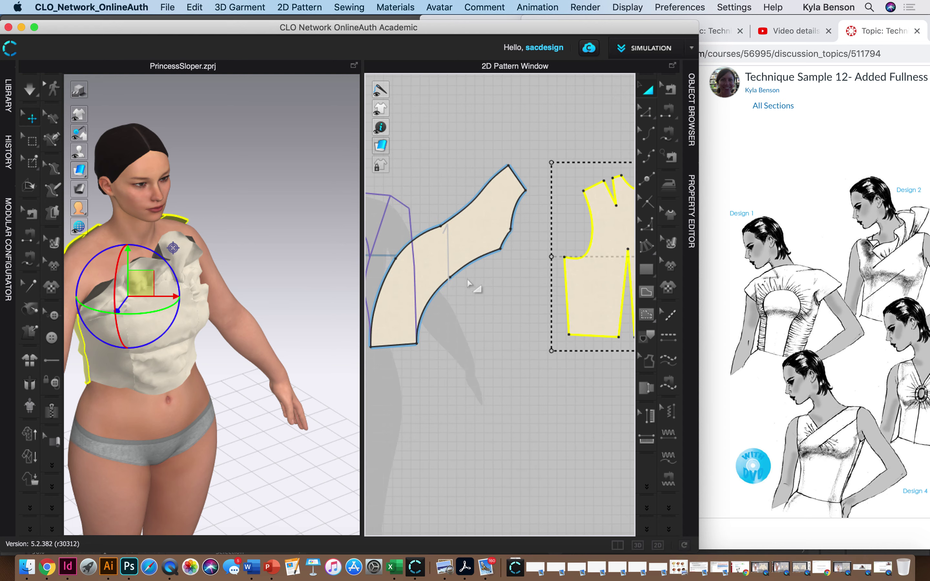
scroll(498, 279, "up", 3)
right_click_drag(497, 280, 627, 287)
right_click_drag(444, 272, 458, 272)
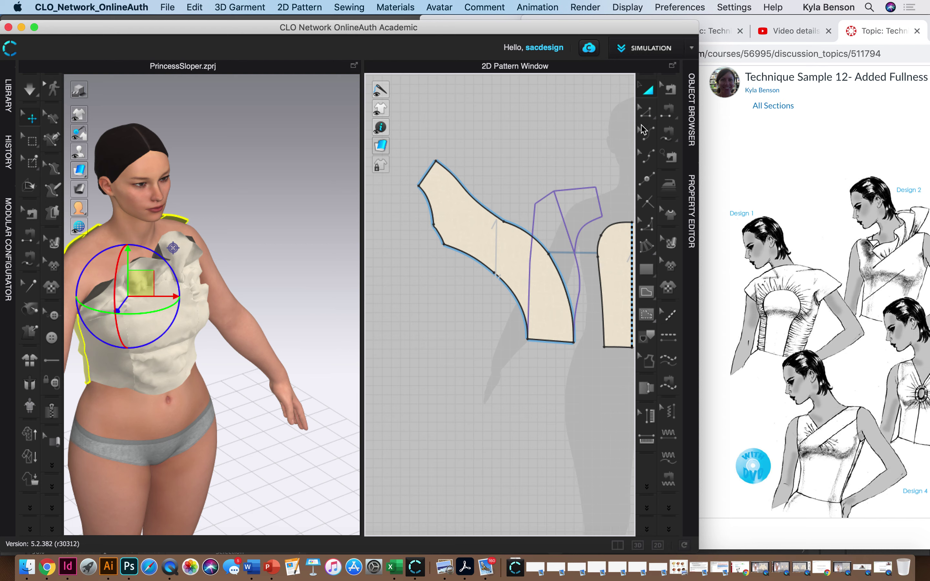
Sew the side panel's 2.488 top edge to the centre panel's shoulder edge
left_click(669, 133)
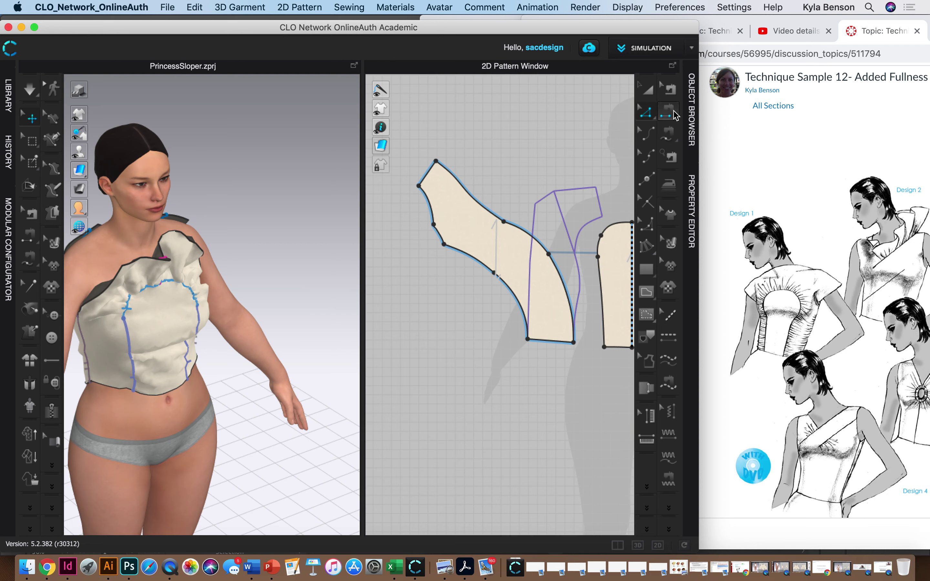
left_click(434, 229)
scroll(560, 218, "right", 5)
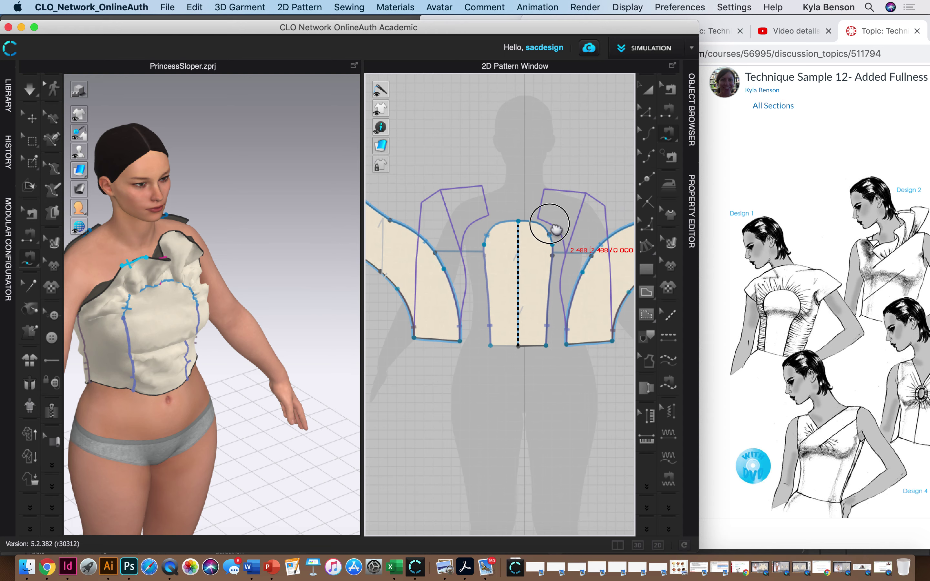
scroll(567, 223, "right", 4)
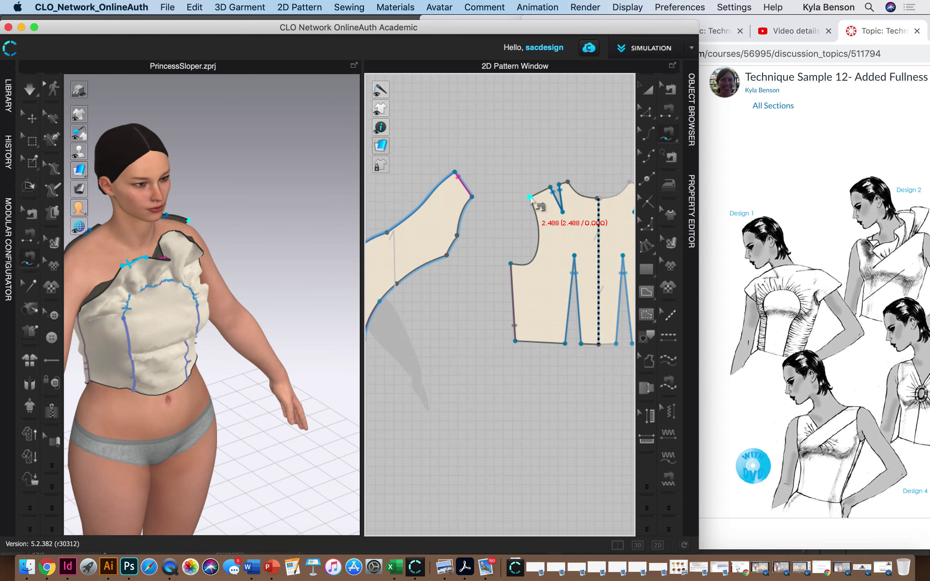
left_click(532, 198)
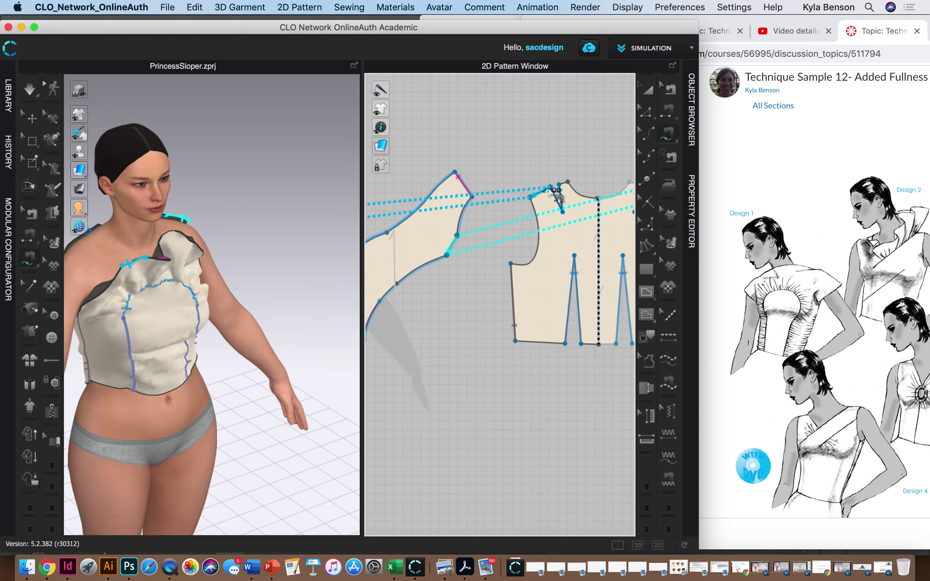
left_click(550, 190)
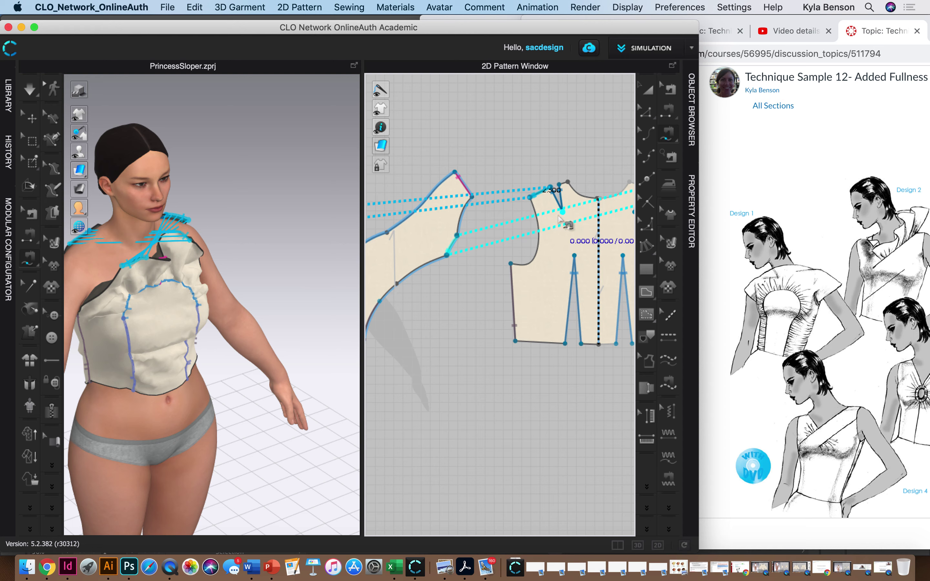
scroll(570, 241, "right", 5)
Delete the leftover dart line and the extra neckline point on the front bodice
key("z")
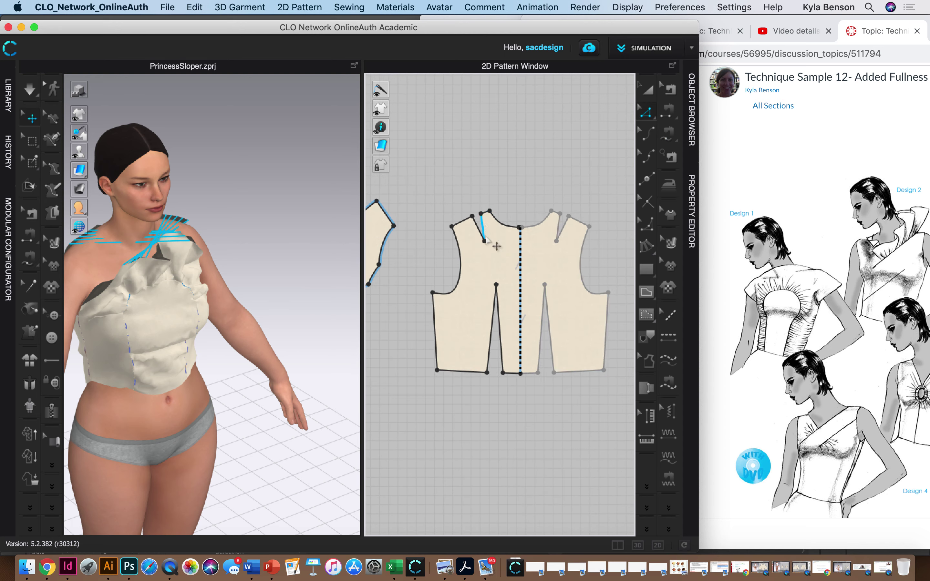
left_click(491, 243)
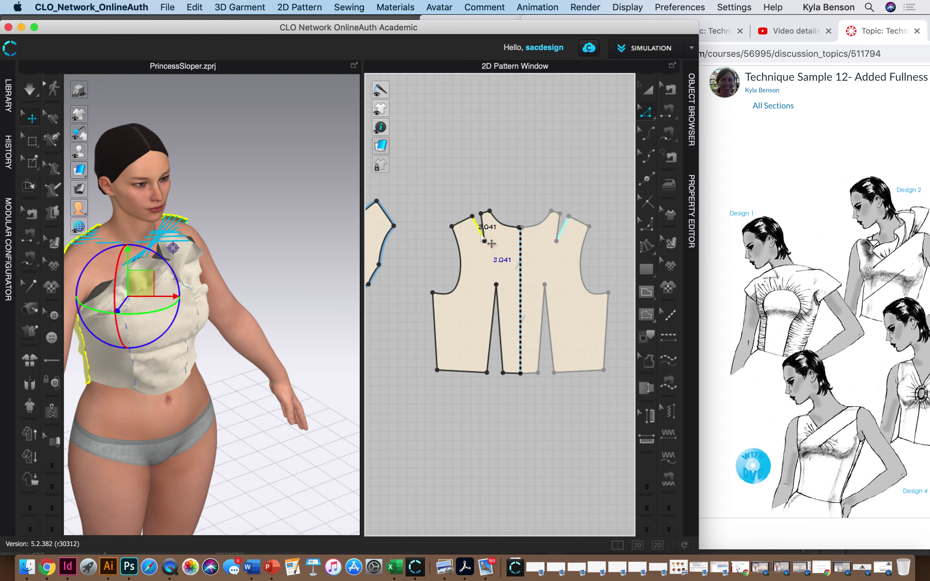
key("Delete")
left_click(481, 214)
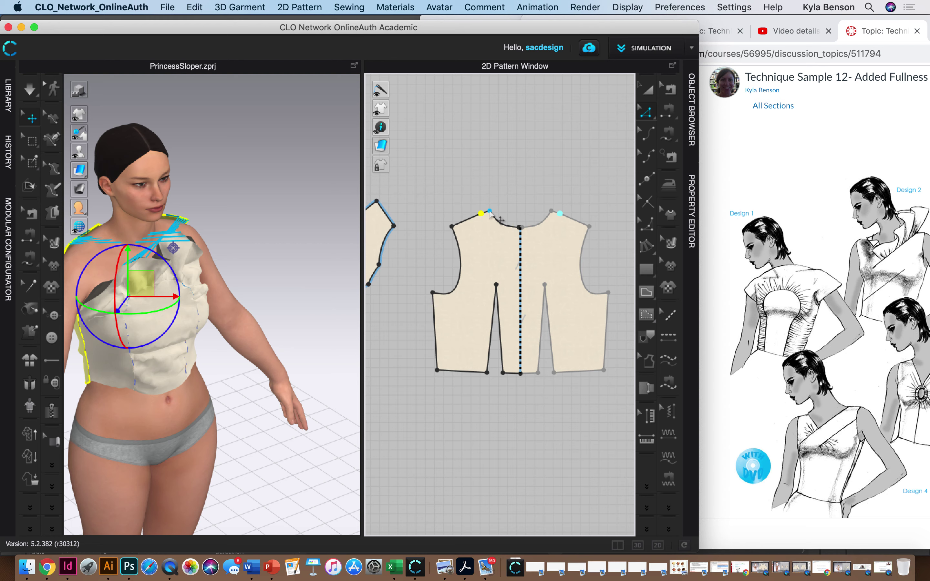
key("Delete")
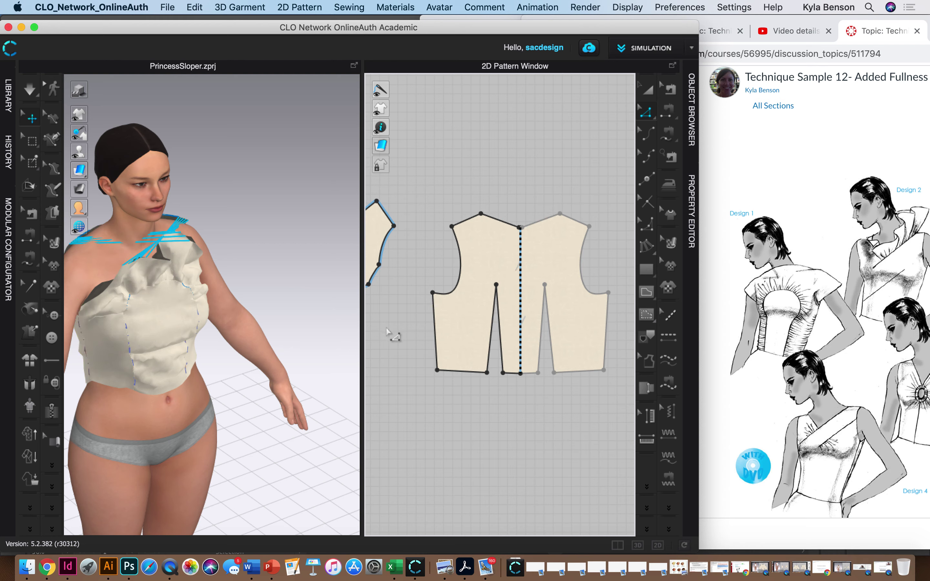
right_click(516, 312)
left_click(457, 404)
right_click_drag(258, 310, 98, 325)
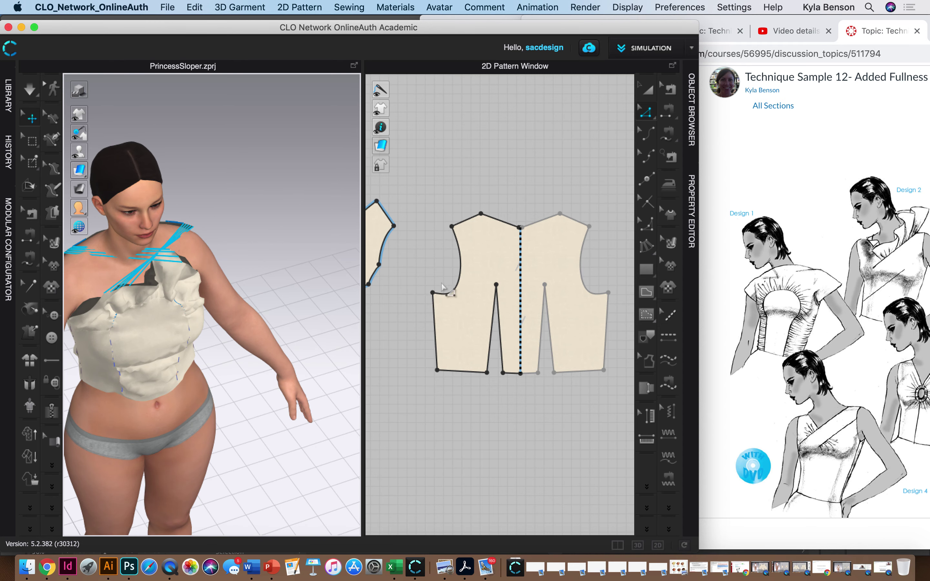
Remove the shoulder seam SeamLinePairGroup_3598720_0 between the bodice pieces
left_click(670, 89)
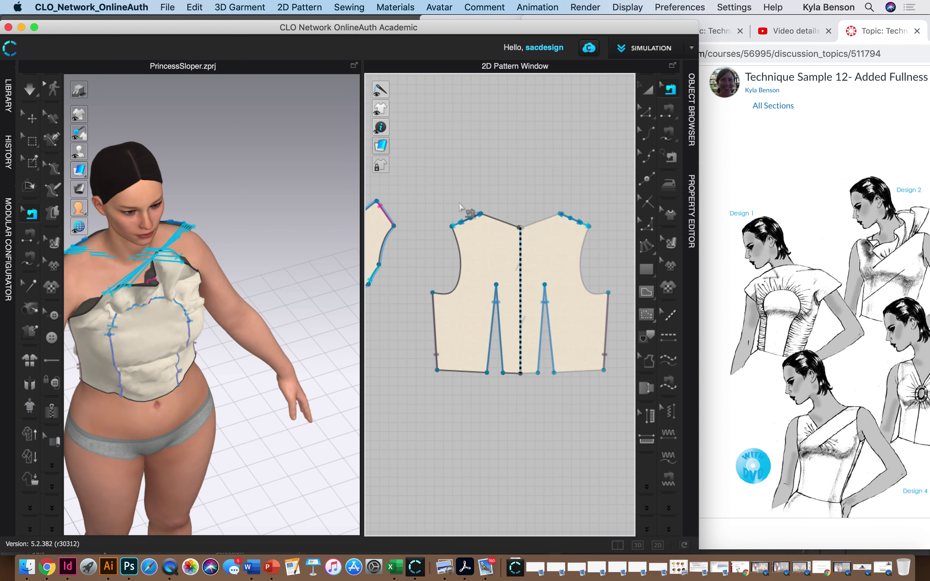
left_click(470, 221)
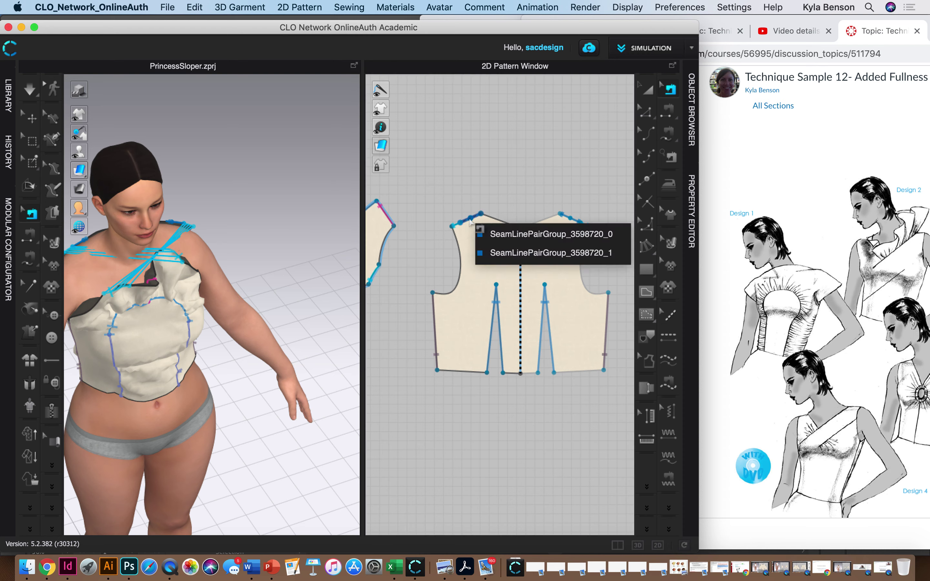
left_click(537, 241)
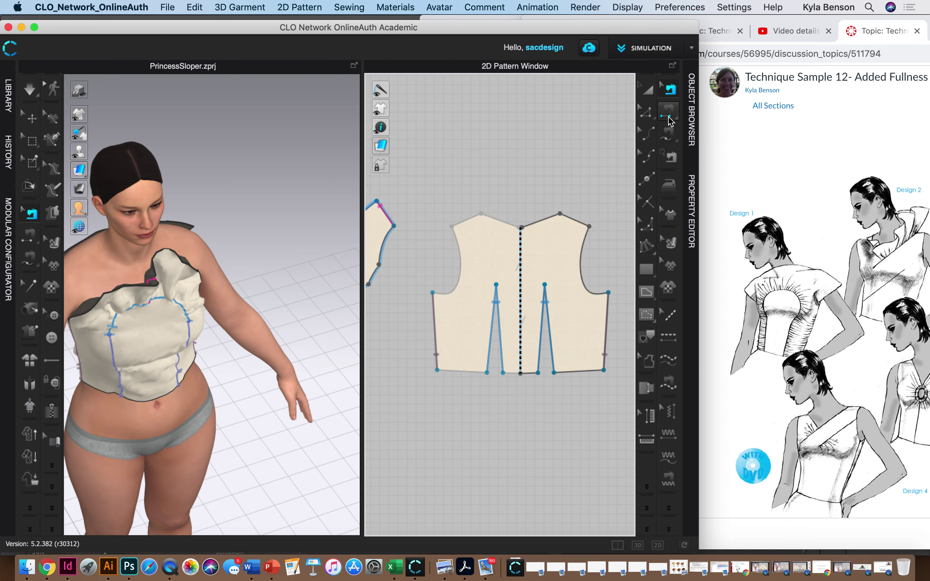
Start a segment seam along the bodice's 3.490 shoulder edge
left_click(670, 131)
left_click(590, 227)
left_click(561, 214)
Join the bodice shoulder to the side-front panel's shoulder edge and re-simulate the drape
right_click_drag(278, 319, 467, 353)
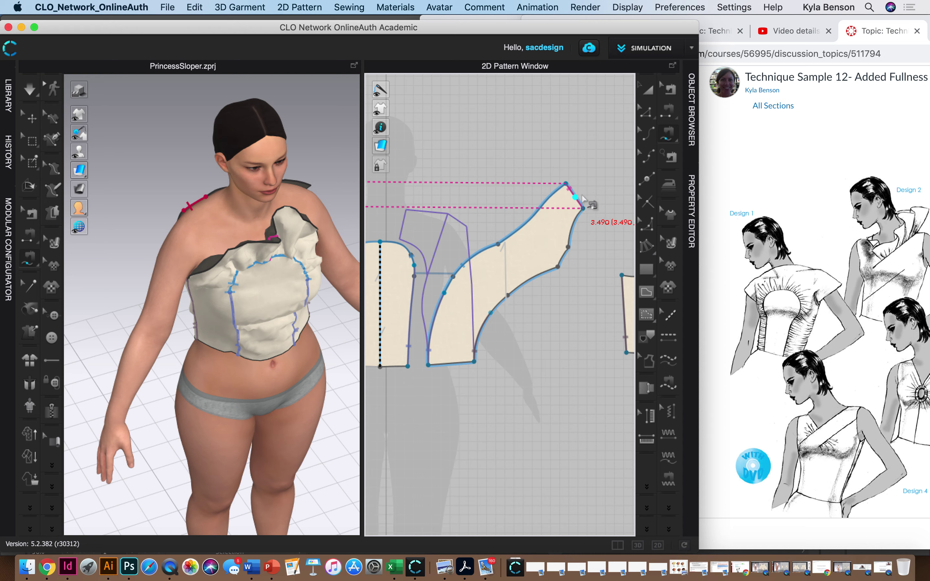
right_click_drag(426, 291, 487, 284)
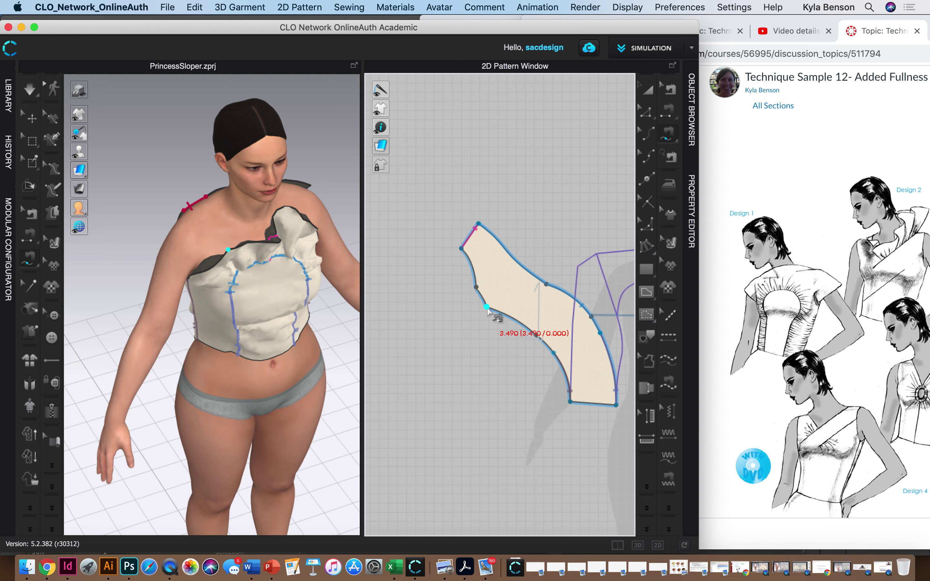
left_click_drag(486, 307, 477, 288)
left_click(477, 288)
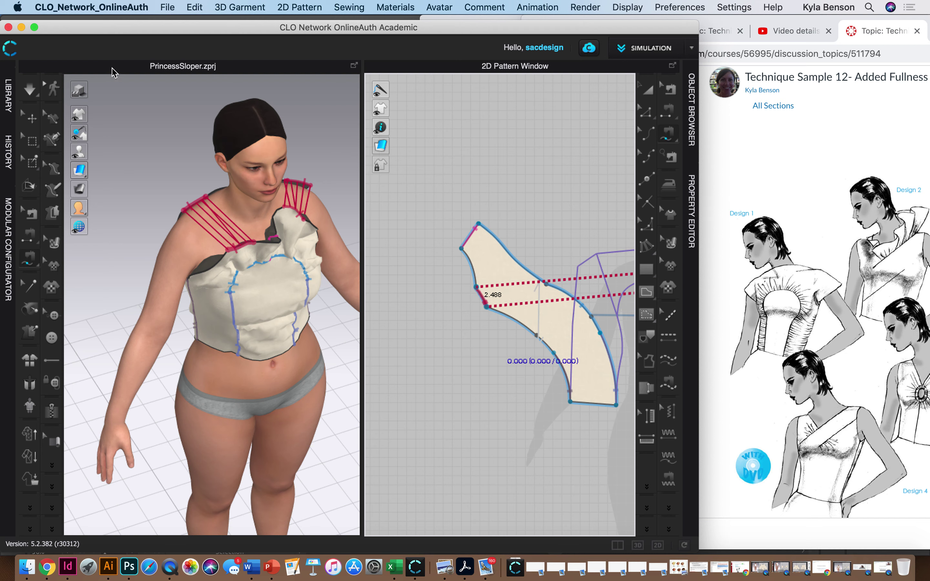
left_click(31, 90)
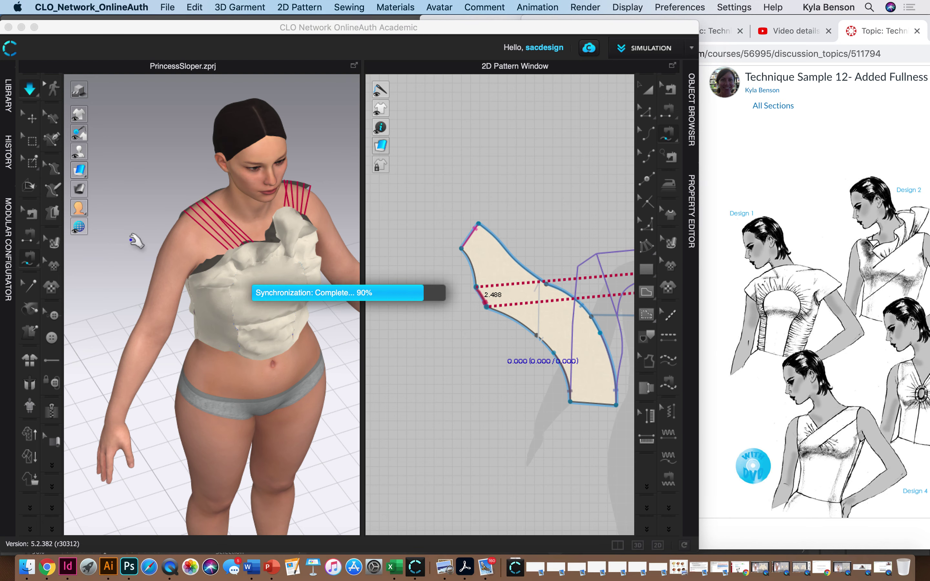
right_click_drag(254, 343, 204, 292)
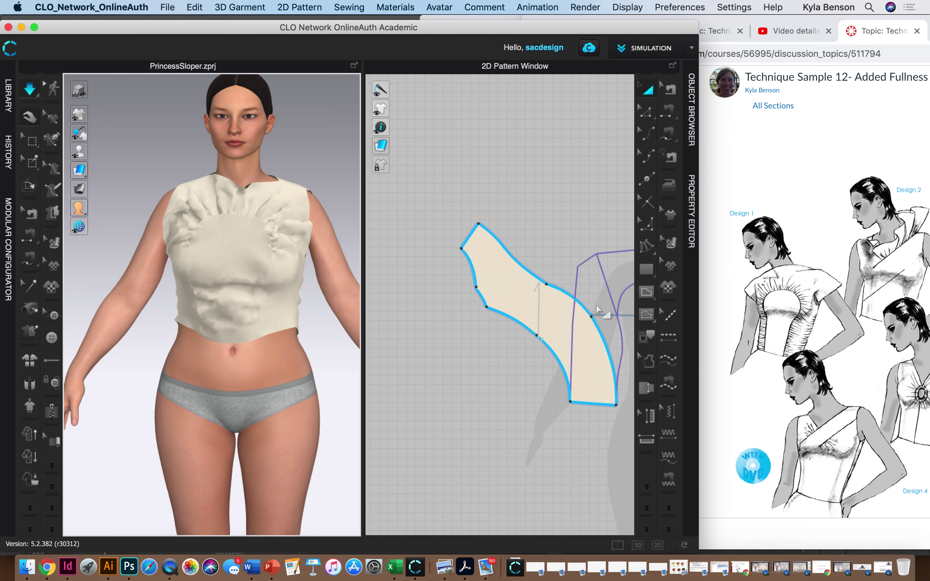
right_click_drag(241, 274, 297, 266)
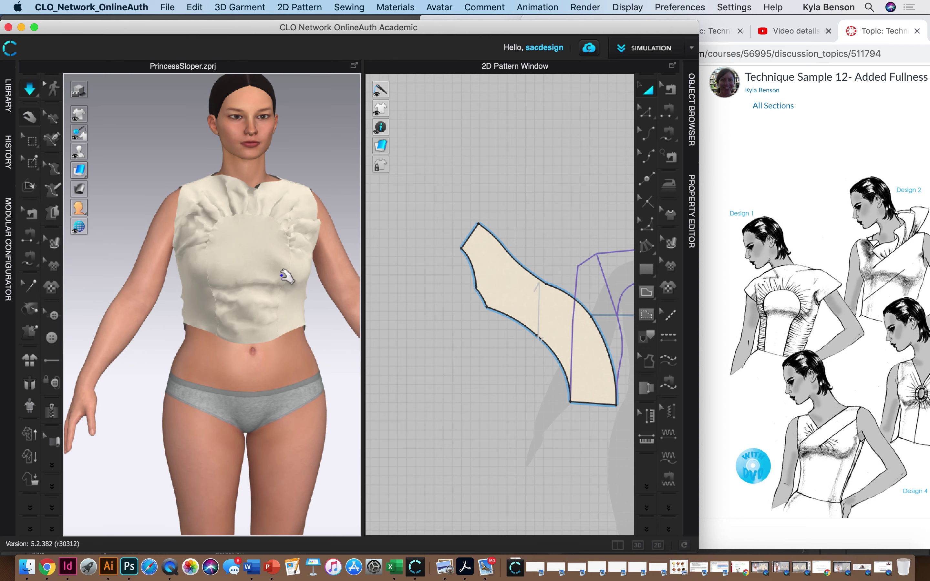
left_click(481, 293)
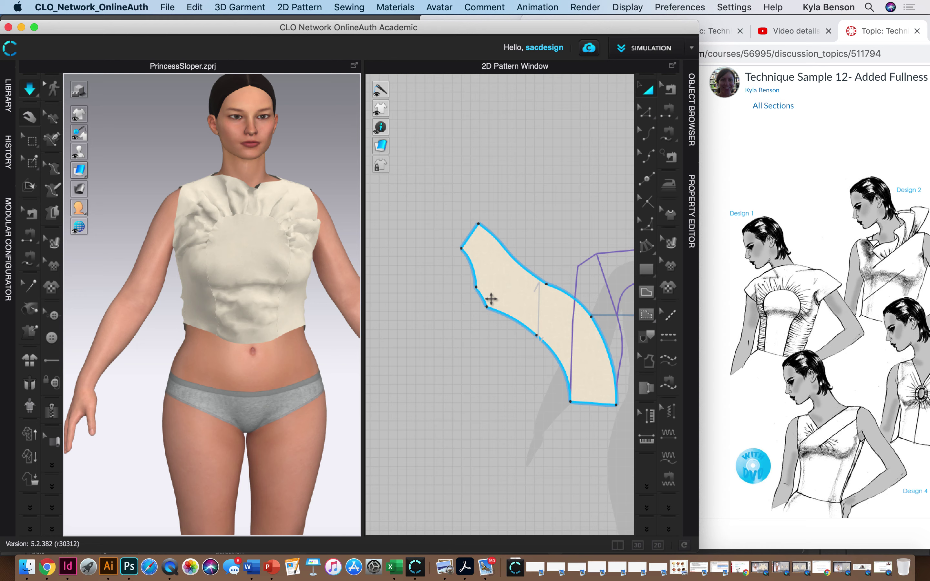
left_click(463, 296)
left_click(647, 112)
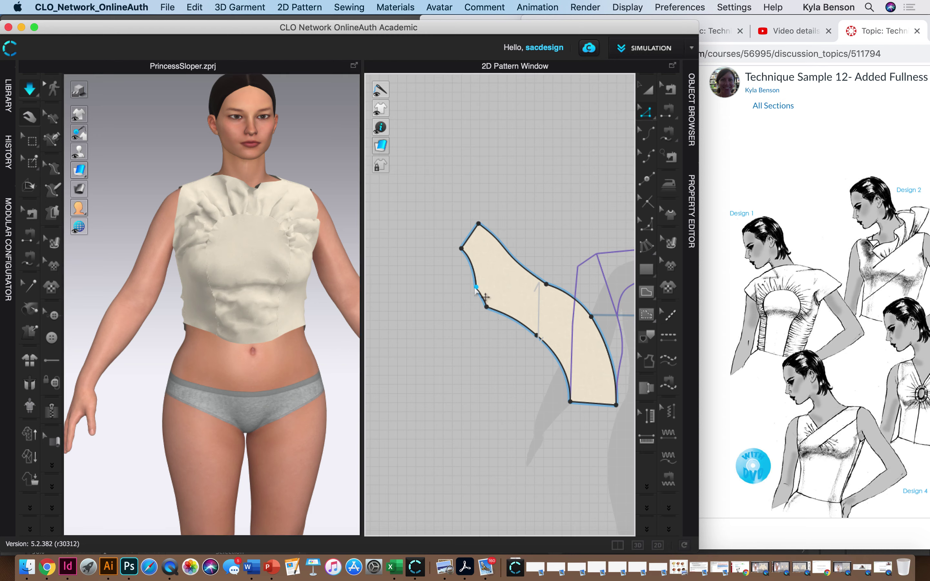
left_click(476, 286)
right_click_drag(218, 258, 204, 248)
left_click(178, 198)
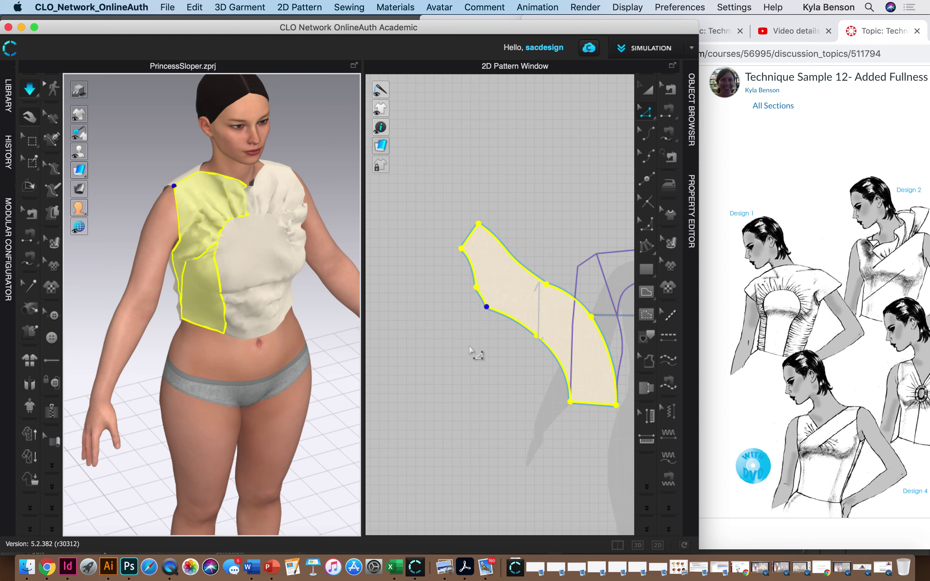
Drag the side-front panel's lower corner point down to reshape its edge
left_click(536, 335)
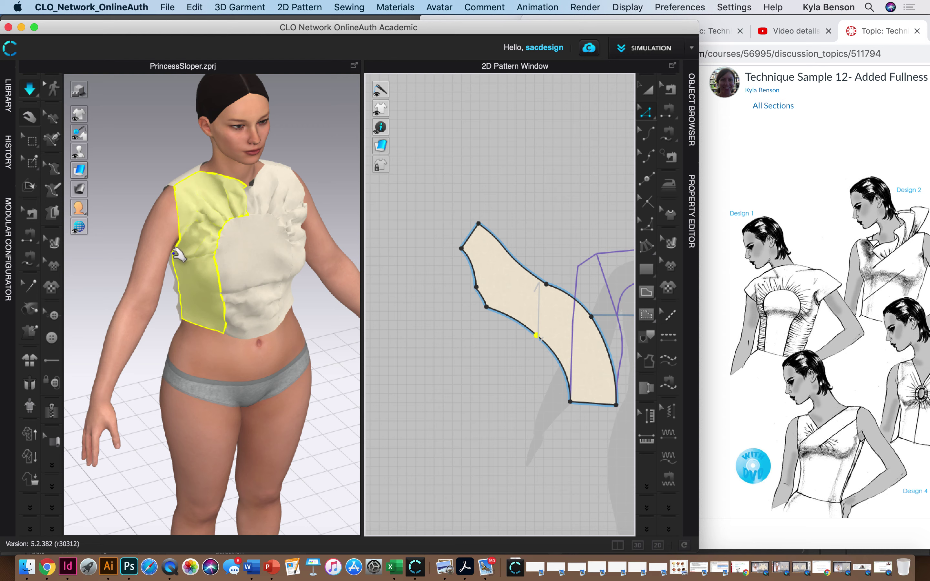
left_click(174, 253)
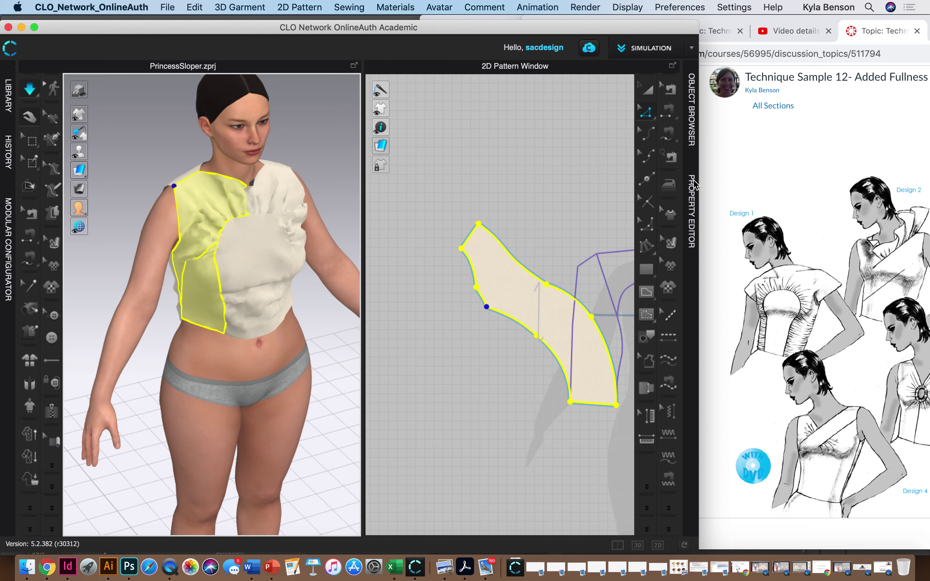
left_click(647, 114)
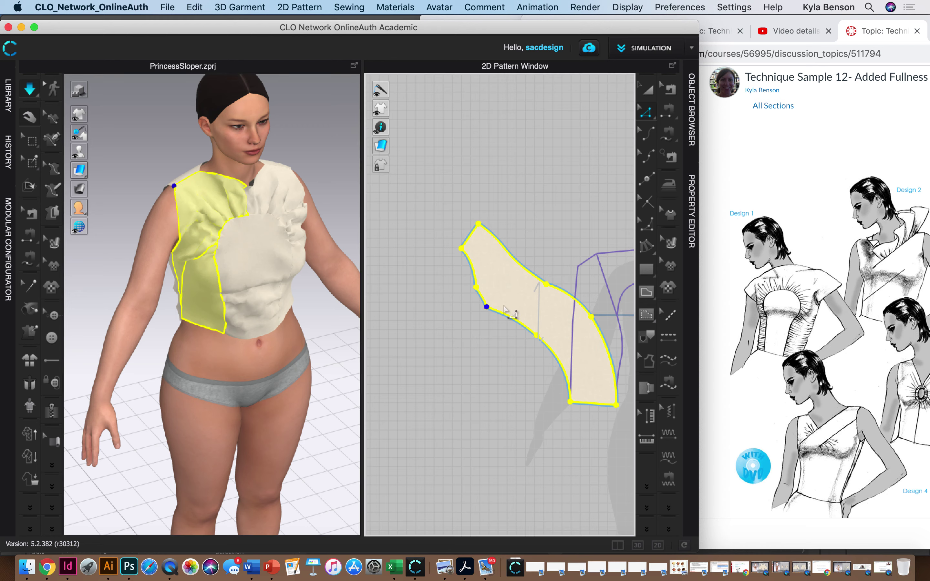
left_click_drag(486, 307, 491, 337)
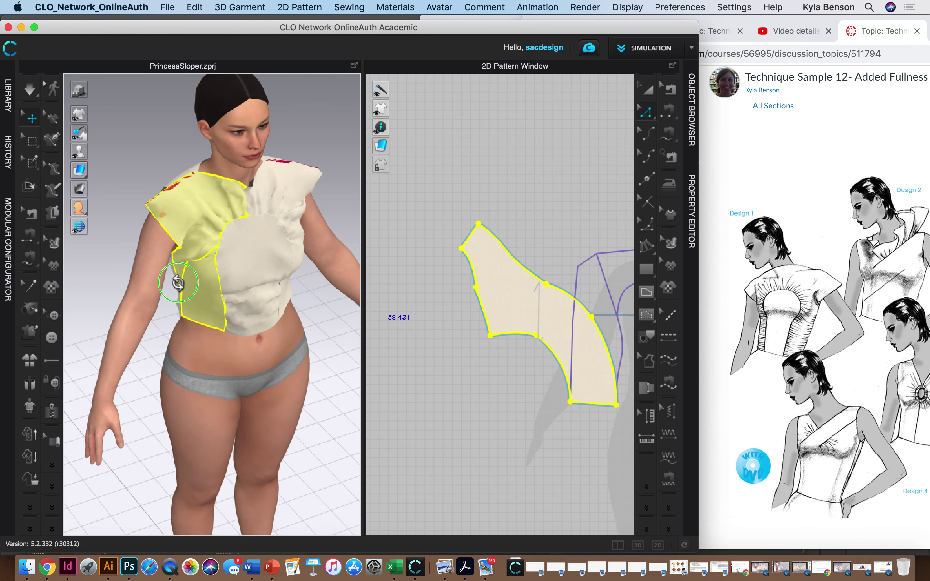
Orbit to a side view and pan the 2D window to the back bodice pieces
right_click_drag(175, 278, 263, 300)
left_click(465, 298)
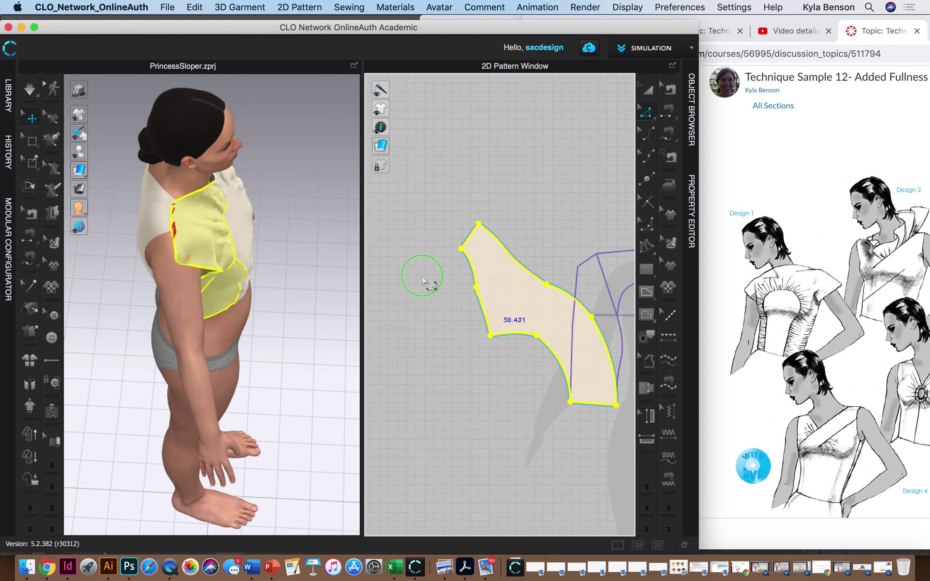
right_click(426, 276)
left_click(488, 130)
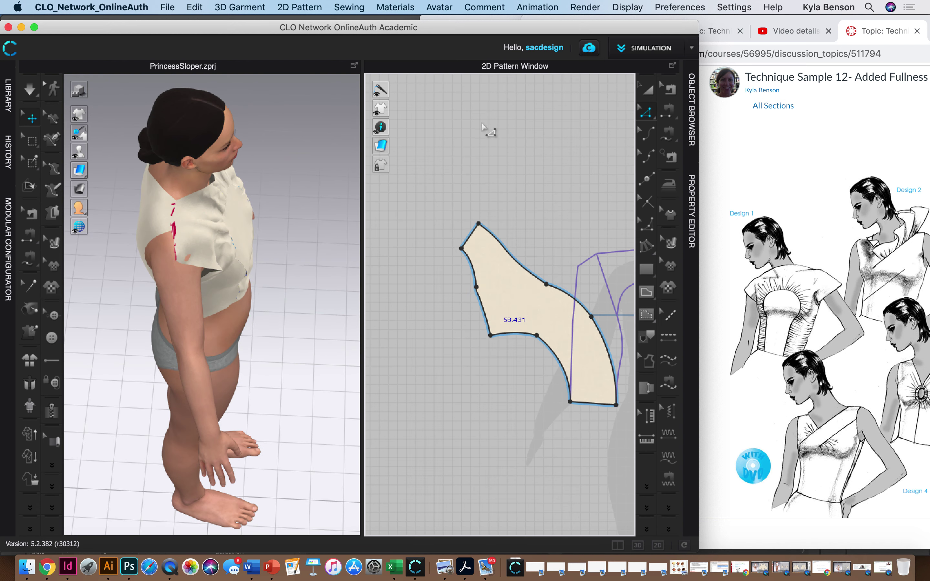
left_click(169, 233)
middle_click_drag(513, 254, 387, 222)
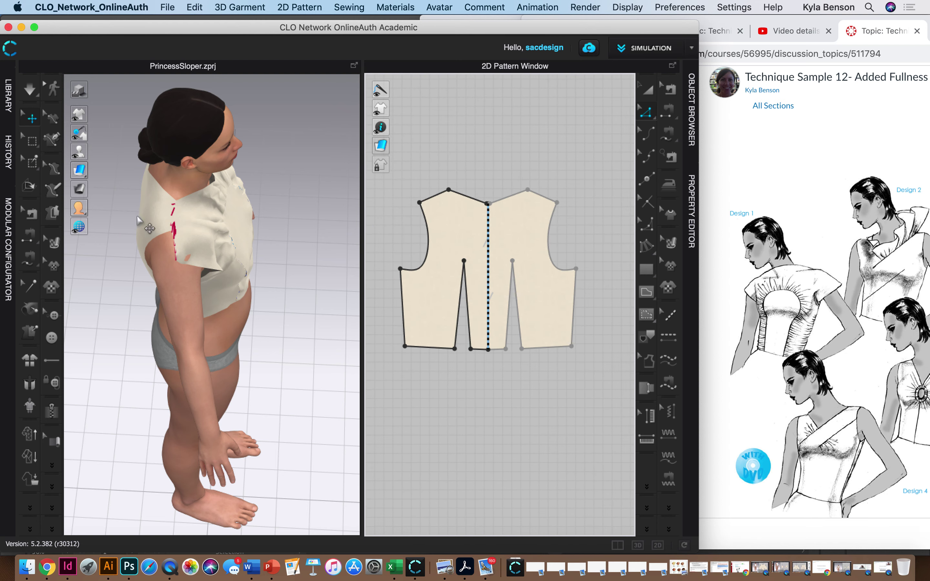
Shift both back bodice pieces slightly right and pull the right shoulder corner outward
left_click(165, 229)
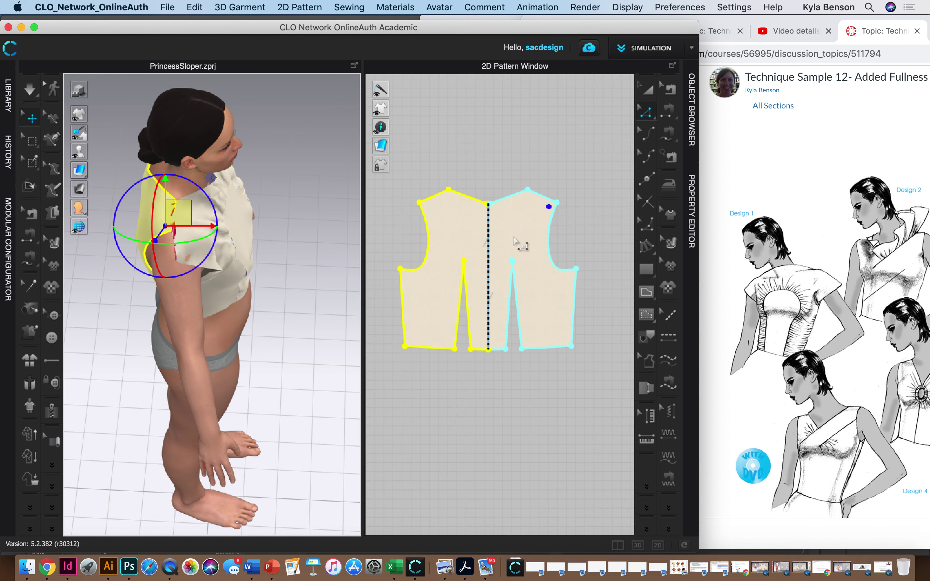
left_click_drag(560, 208, 578, 217)
left_click(577, 202)
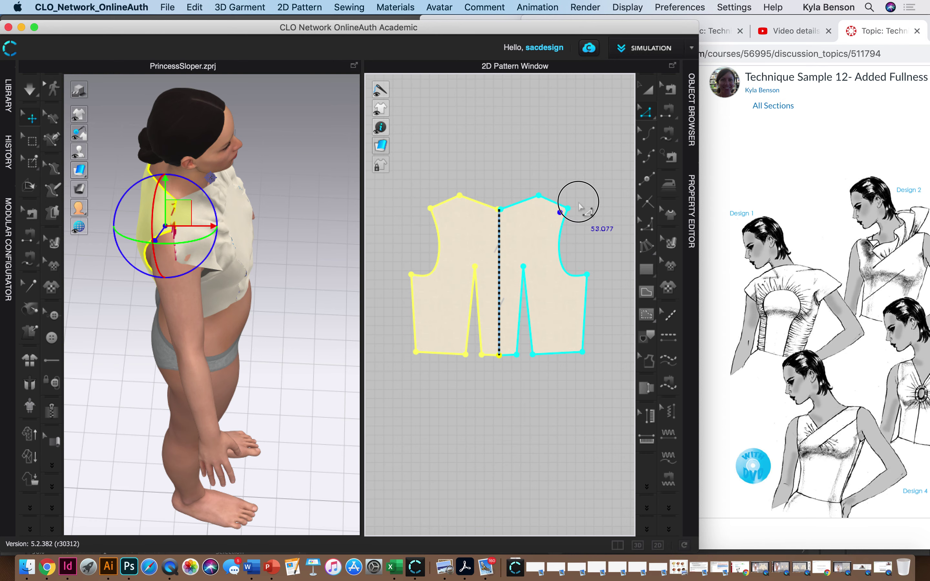
left_click_drag(569, 208, 586, 216)
Straighten the back armhole with Delete All Curve Points
left_click(571, 251)
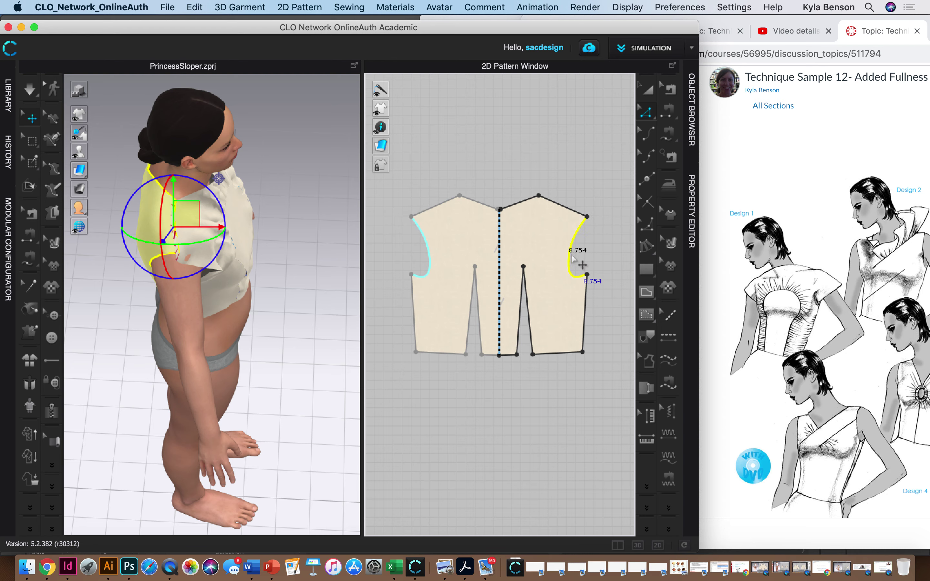
right_click(572, 257)
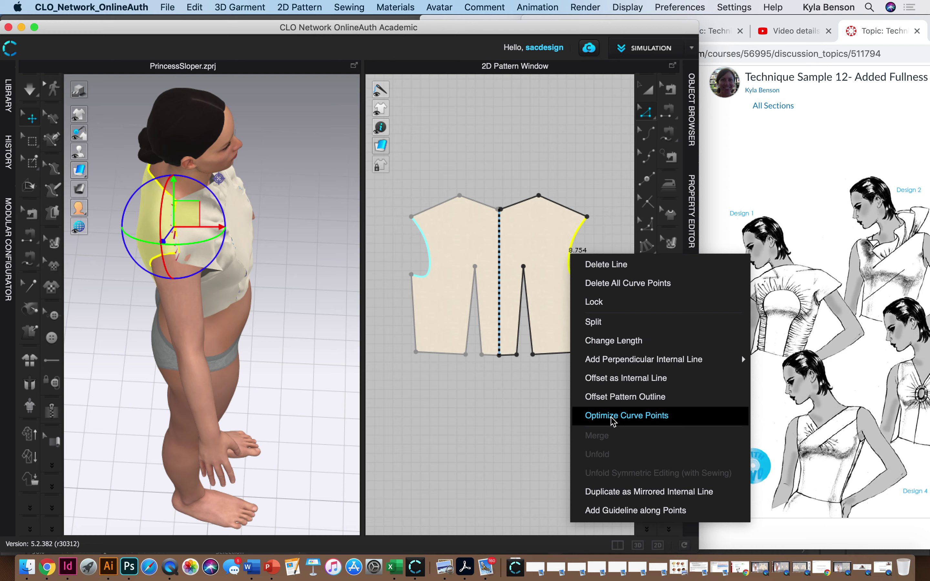
left_click(609, 289)
Extend the shoulder point outward on both sides and re-drape the garment
left_click(587, 216)
left_click_drag(587, 217, 604, 224)
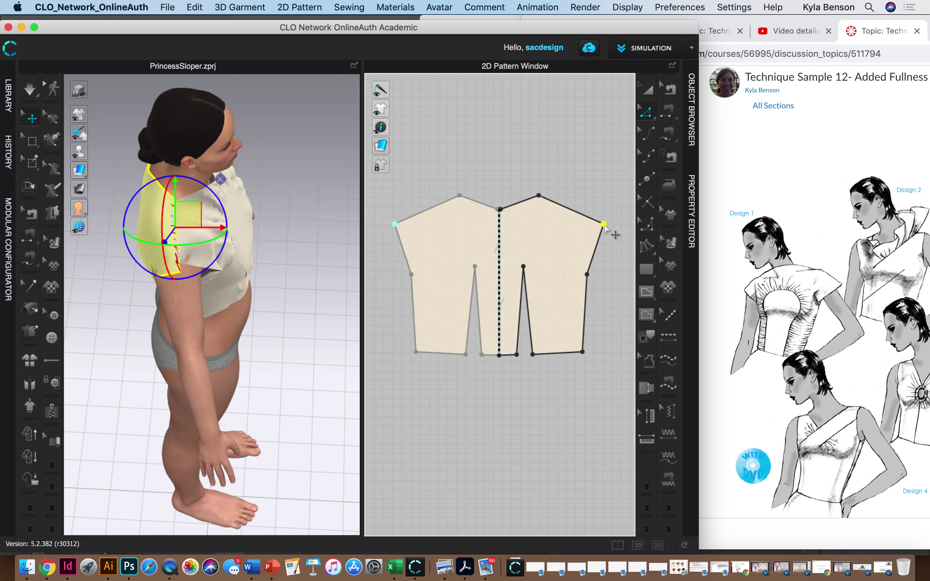
left_click(30, 91)
right_click_drag(219, 245, 295, 209)
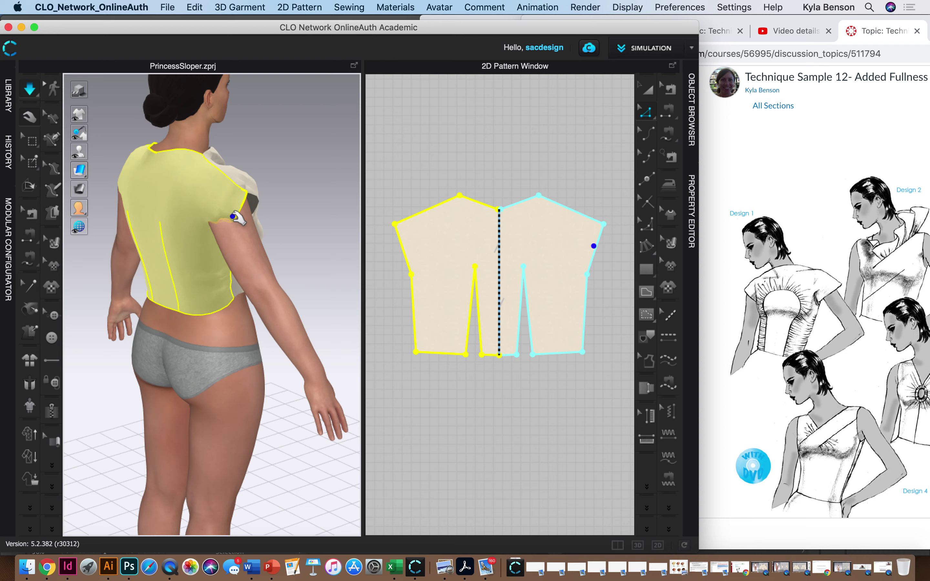
Tug the back shoulder cloth and back hem to settle the drape from behind
right_click_drag(239, 246, 215, 212)
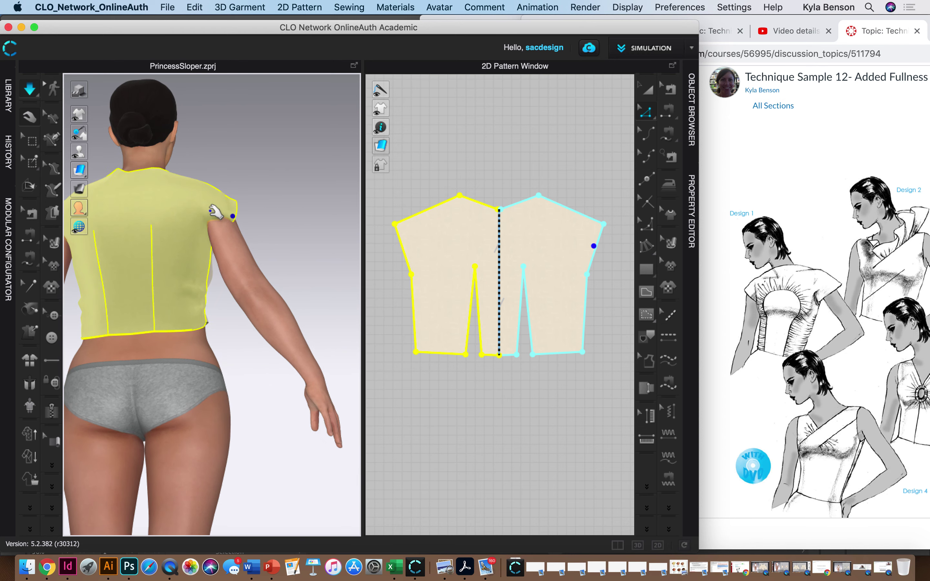
left_click_drag(208, 212, 239, 322)
left_click_drag(227, 234, 253, 378)
left_click_drag(246, 230, 253, 311)
left_click_drag(193, 330, 211, 418)
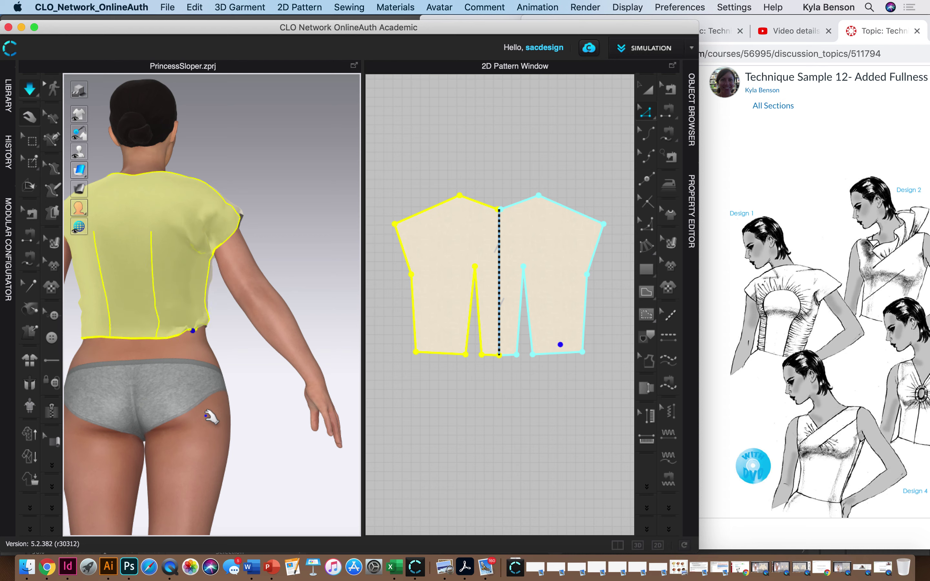
left_click_drag(199, 325, 230, 357)
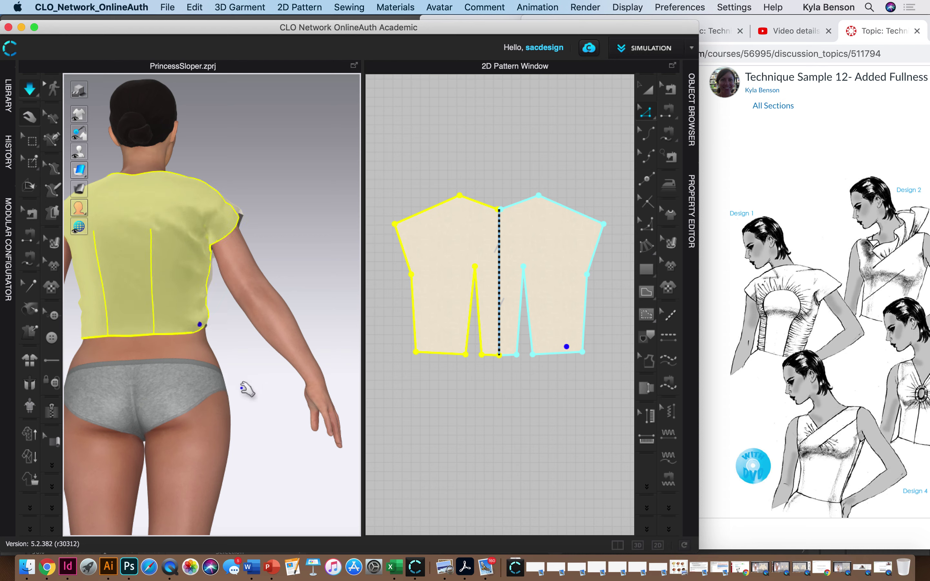
right_click_drag(202, 358, 151, 276)
left_click_drag(174, 208, 282, 265)
left_click_drag(192, 206, 266, 291)
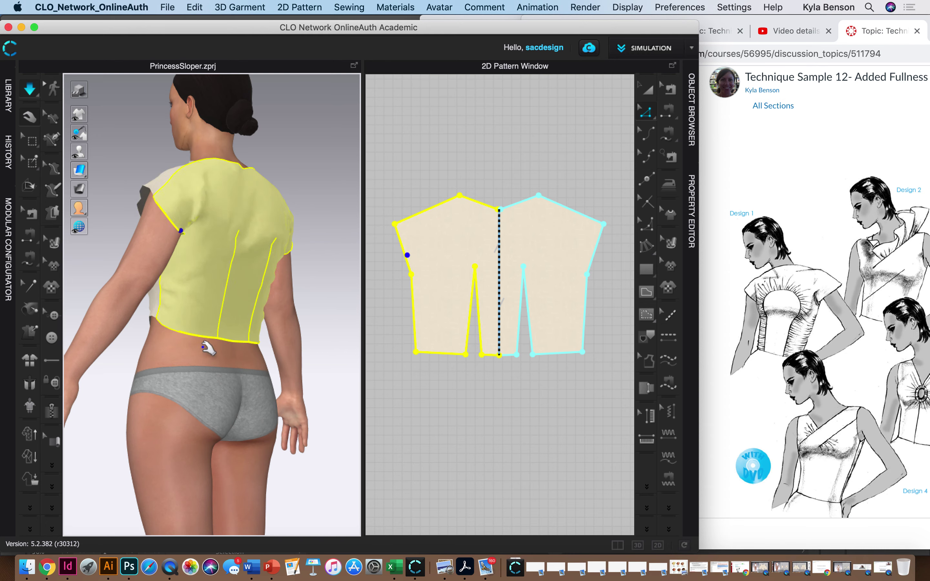
Check the top from back-right, left, right and back views, then tug the back hem
right_click_drag(201, 357, 166, 342)
right_click_drag(307, 307, 221, 369)
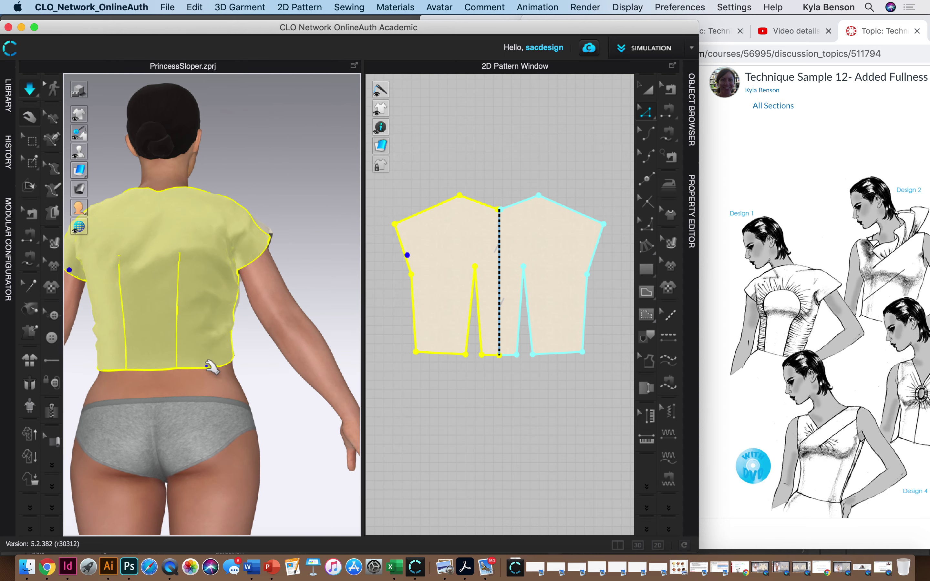
key("4")
key("6")
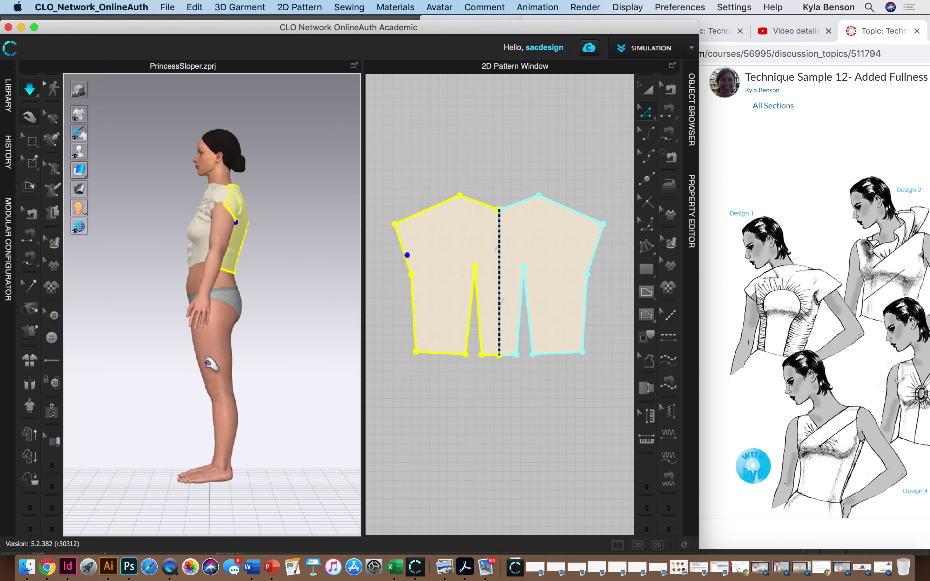
key("2")
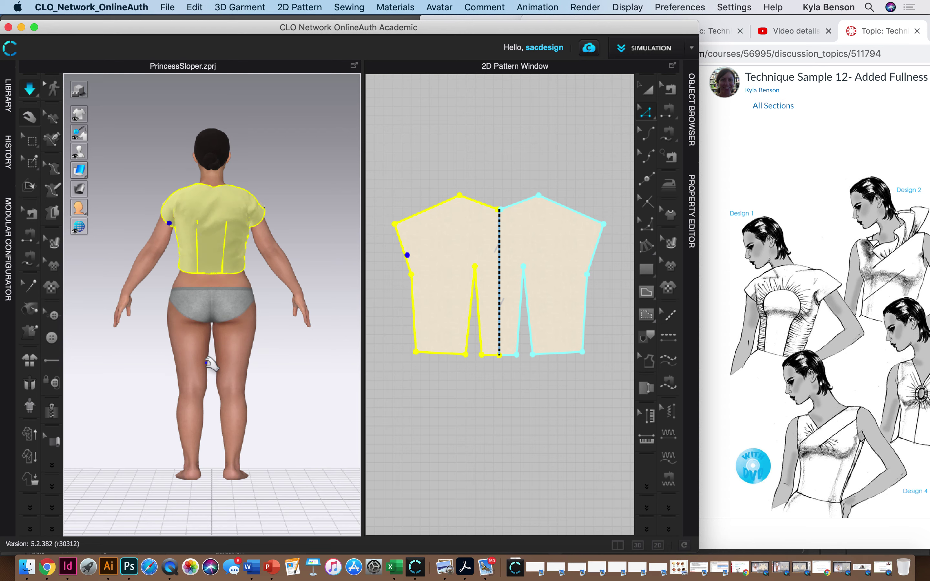
left_click(289, 341)
left_click_drag(231, 269, 274, 322)
From a front view, zoom the 2D Pattern Window in on the side-front bodice pieces
key("2")
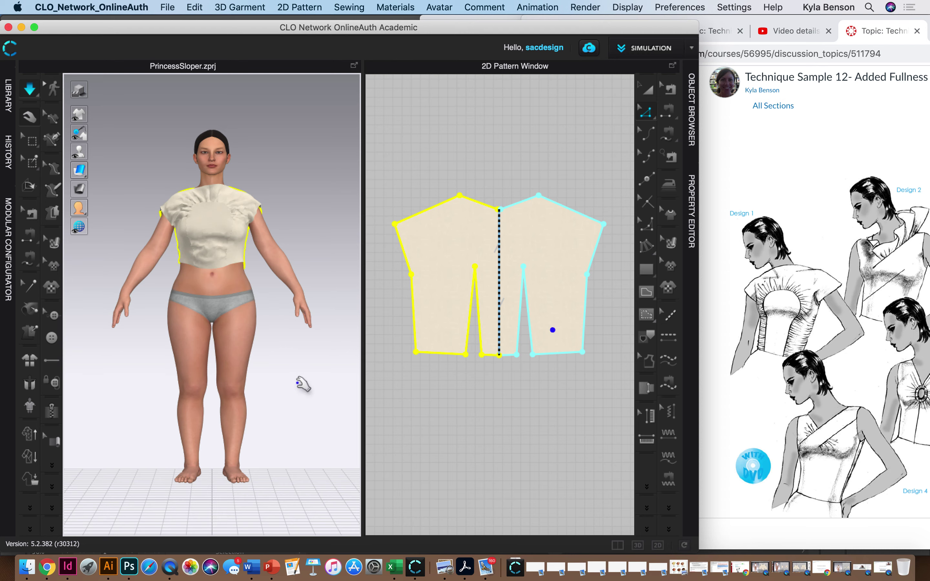
scroll(219, 333, "up", 5)
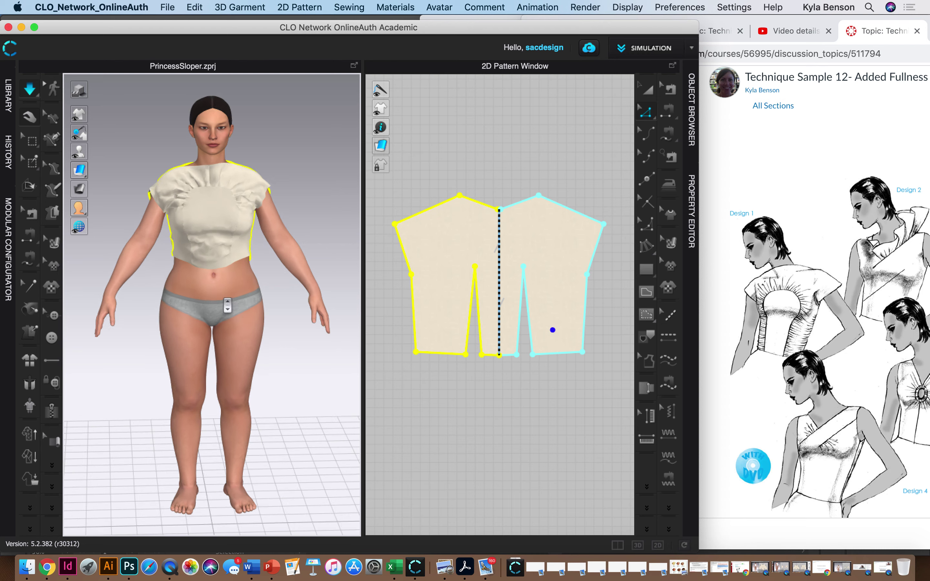
scroll(227, 298, "up", 2)
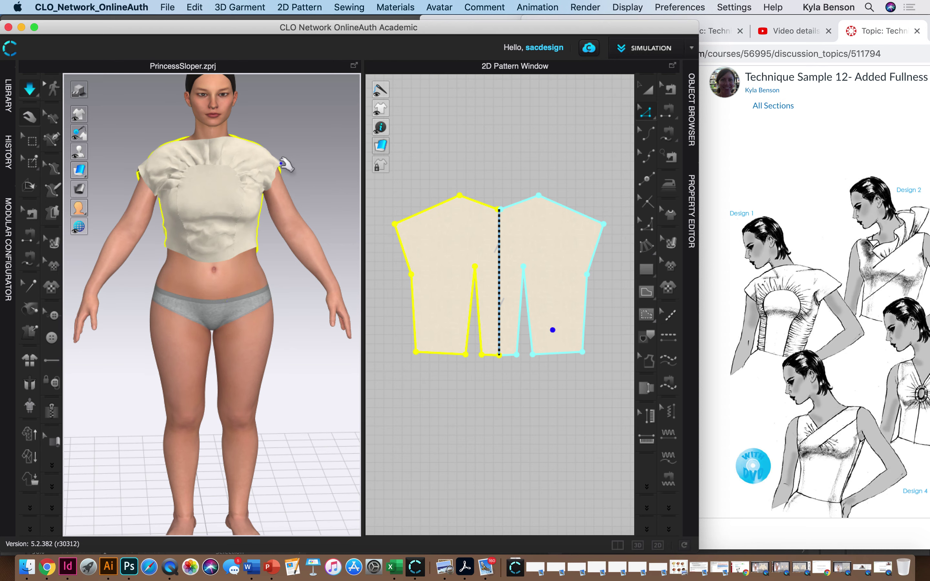
left_click(308, 173)
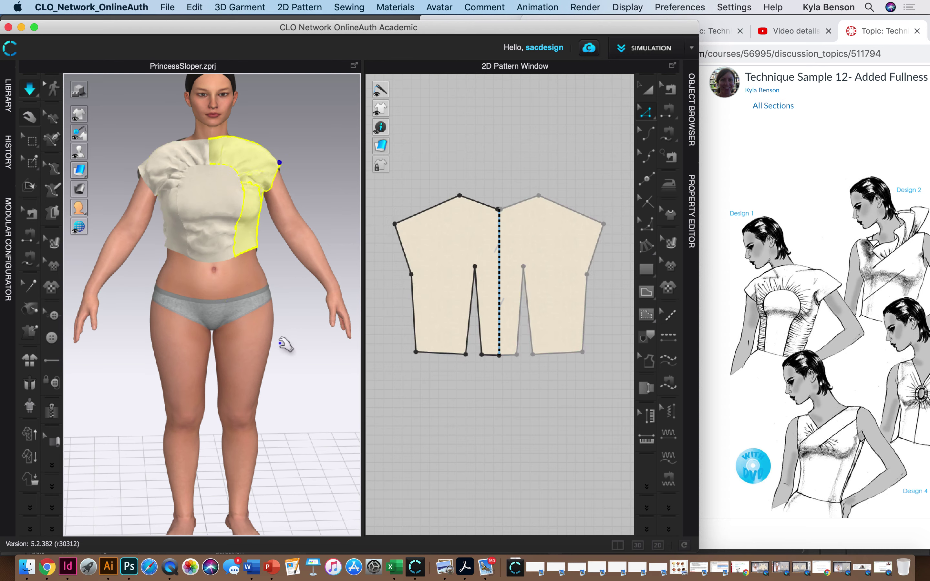
left_click(263, 345)
left_click(215, 242)
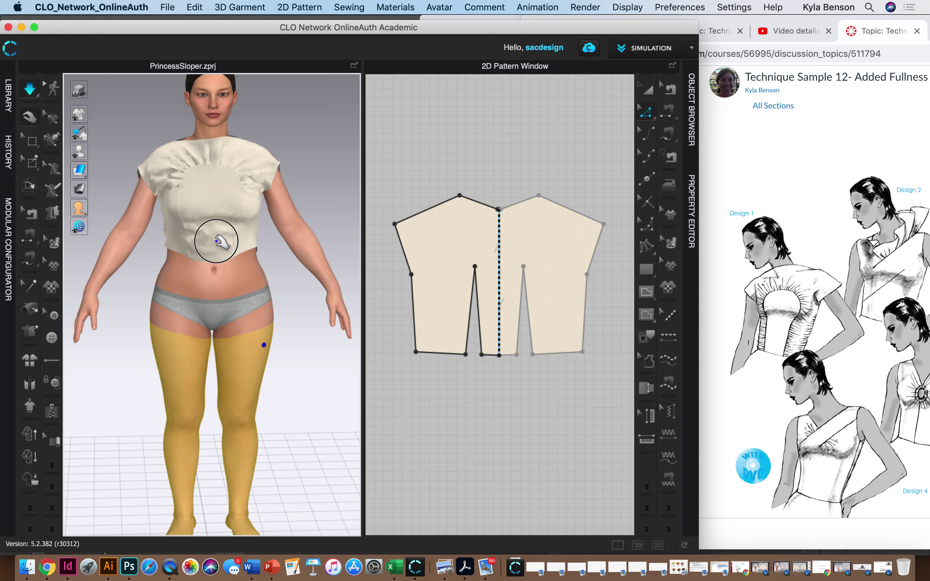
left_click(275, 298)
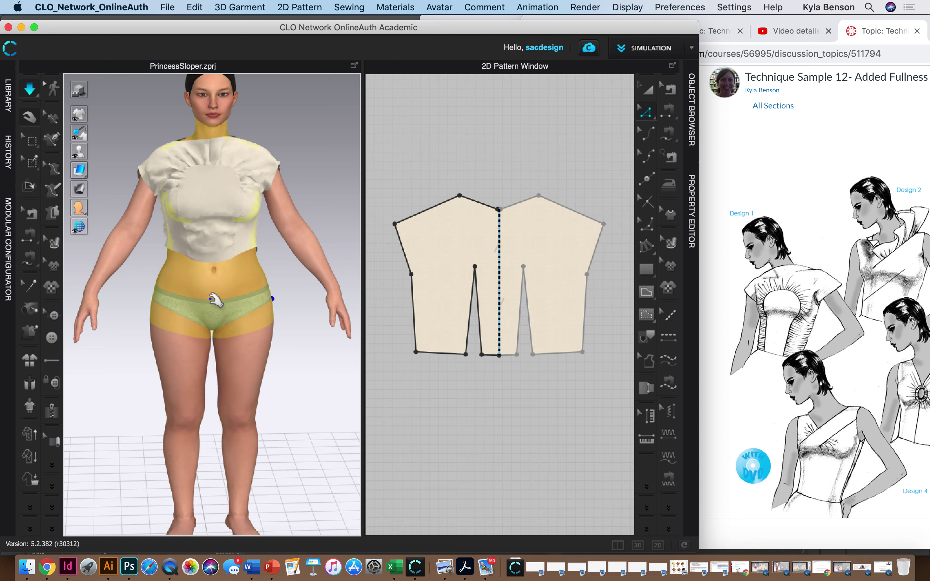
scroll(225, 263, "up", 3)
scroll(225, 263, "up", 3)
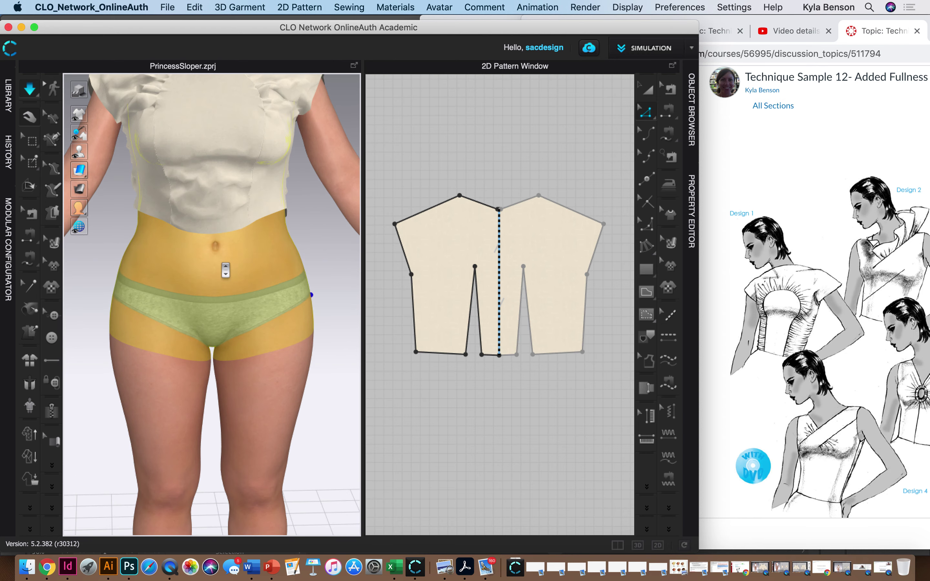
scroll(205, 225, "down", 6)
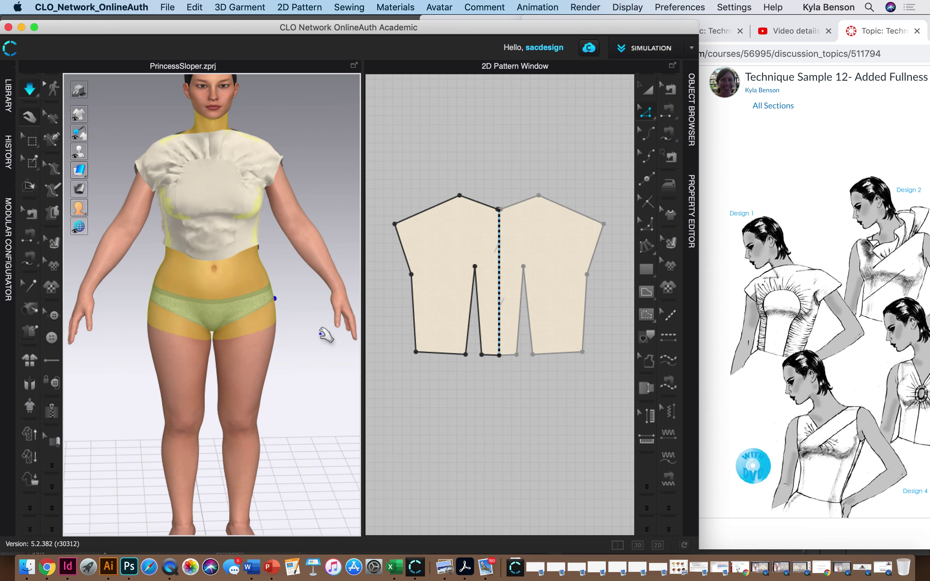
scroll(450, 328, "up", 5)
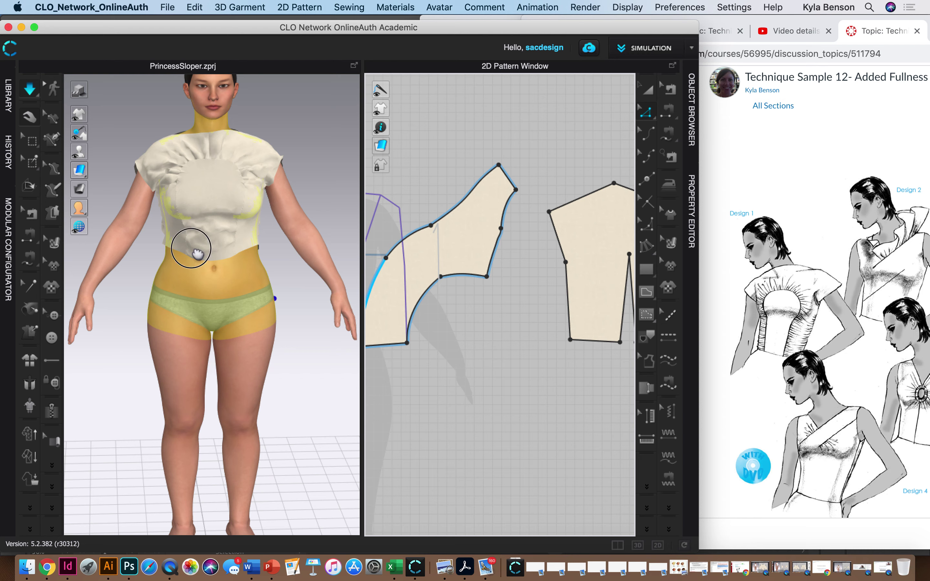
Turn the avatar to face front and zoom out the pattern window to show the left-hand pieces
scroll(191, 248, "up", 3)
right_click_drag(288, 240, 322, 204)
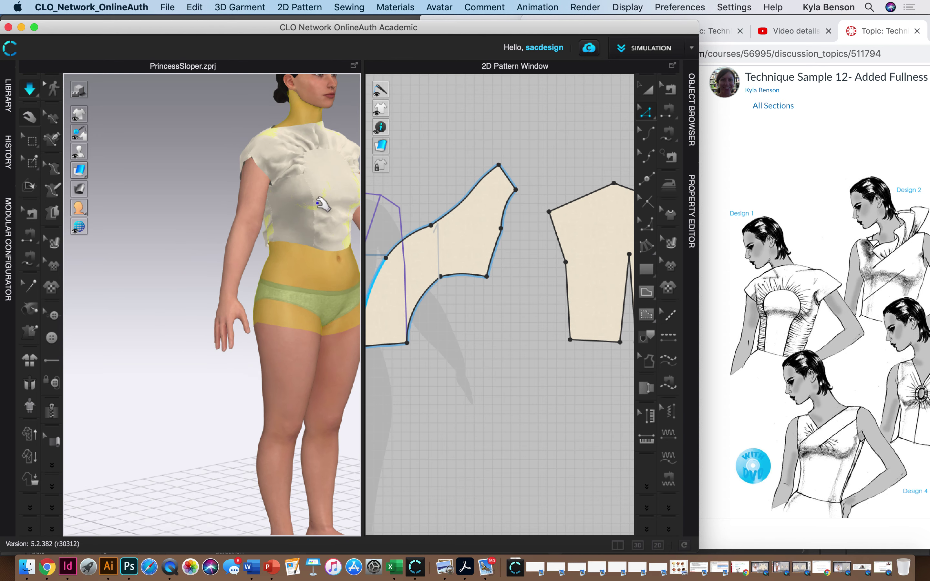
right_click_drag(315, 252, 265, 248)
right_click_drag(510, 337, 488, 332)
scroll(500, 354, "down", 2)
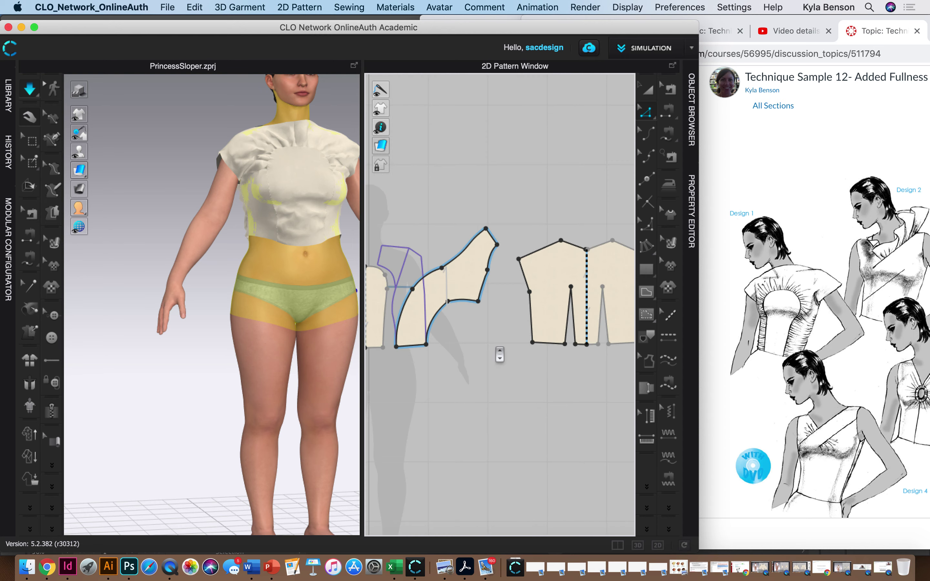
scroll(500, 354, "down", 1)
right_click_drag(452, 364, 492, 367)
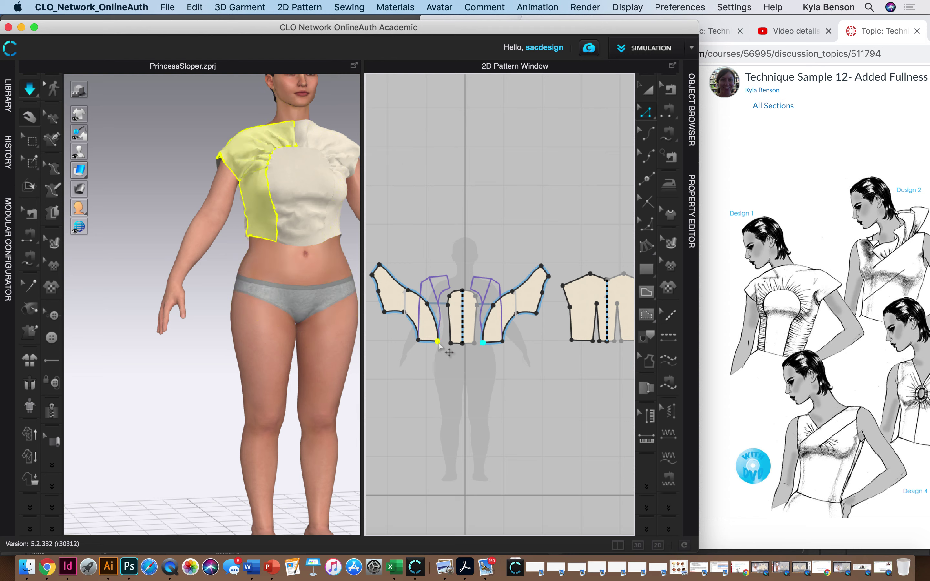
Drag the side-front piece's bottom point down, lengthening both mirrored panels' edges
left_click(278, 242)
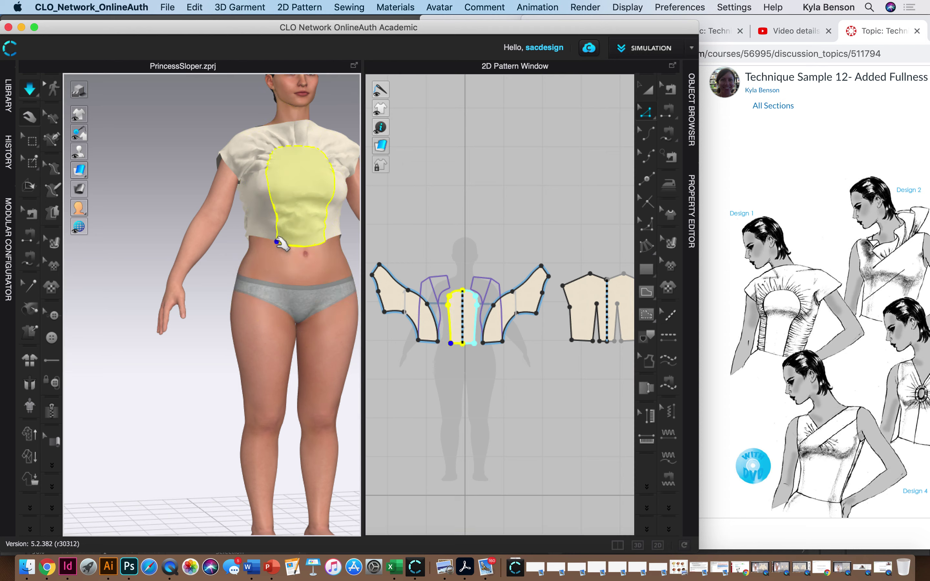
left_click(271, 238)
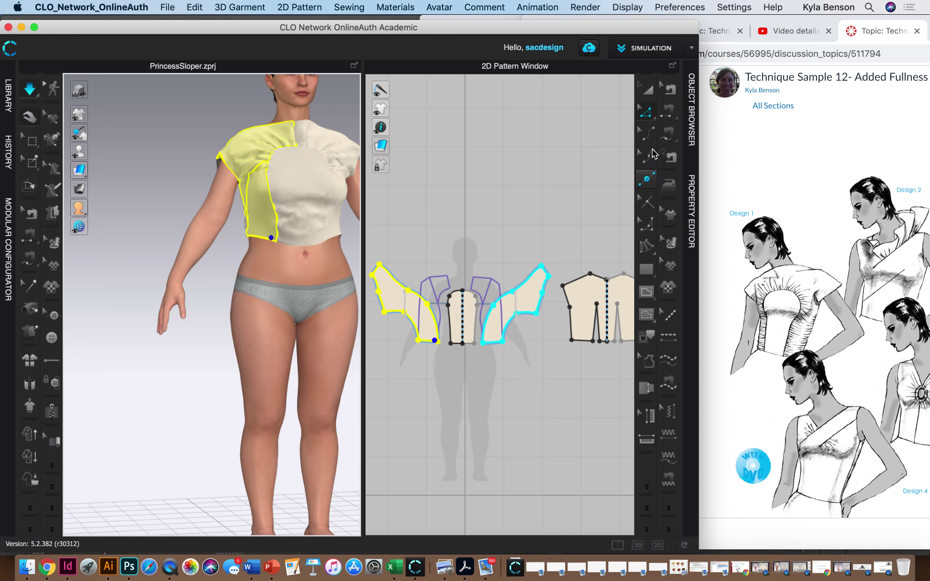
left_click(436, 353)
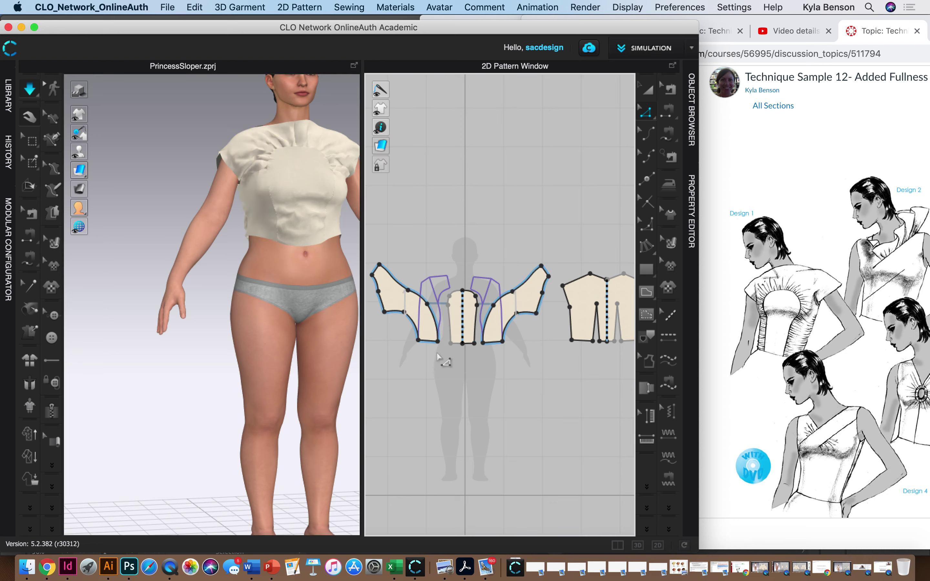
left_click(438, 342)
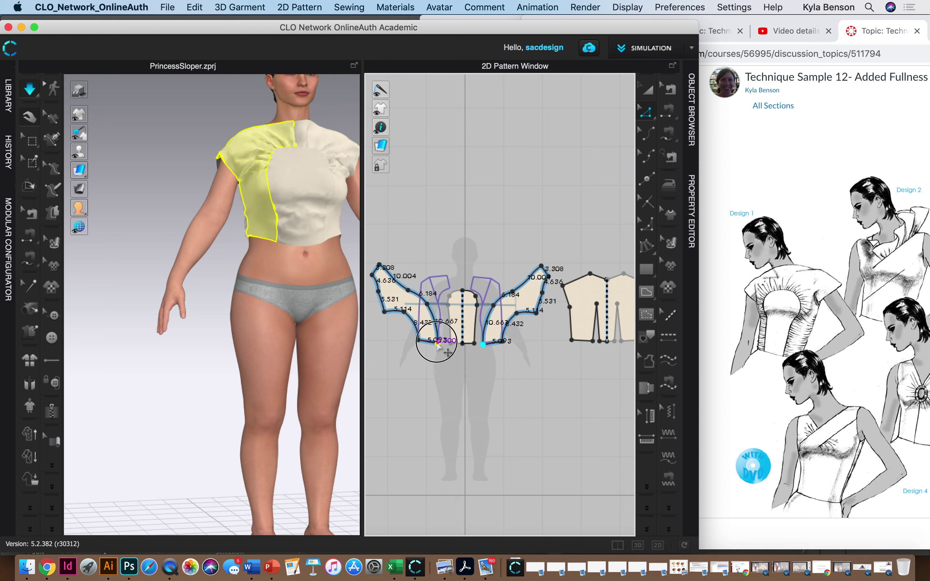
left_click_drag(437, 342, 438, 366)
key("w")
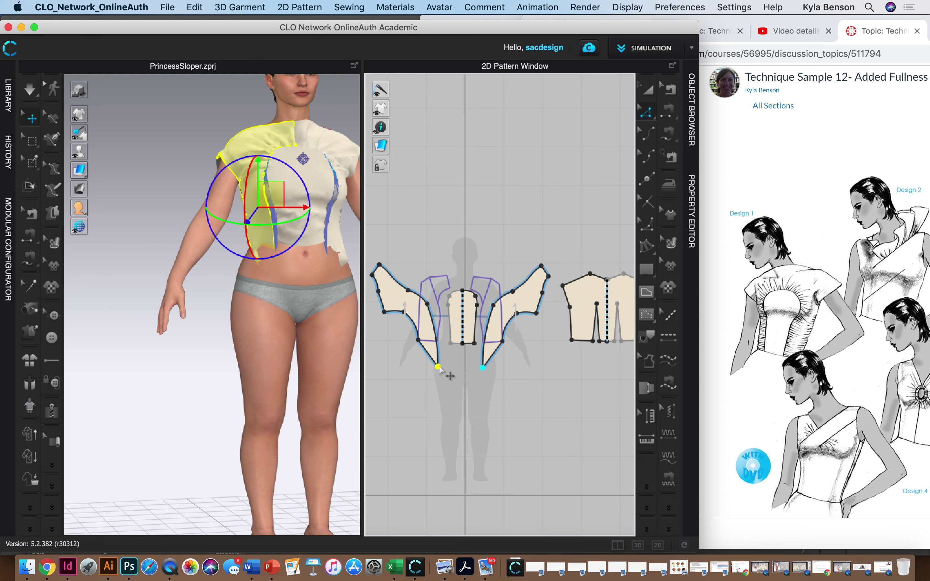
Simulate the drape and pull the left front fabric down to settle it
left_click(30, 89)
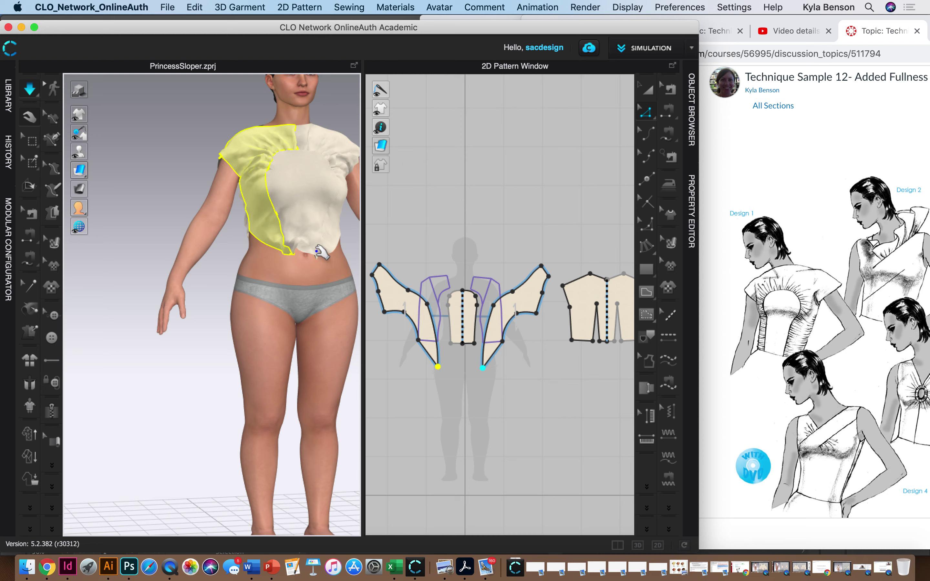
left_click(262, 164)
left_click_drag(263, 164, 255, 233)
left_click(305, 294)
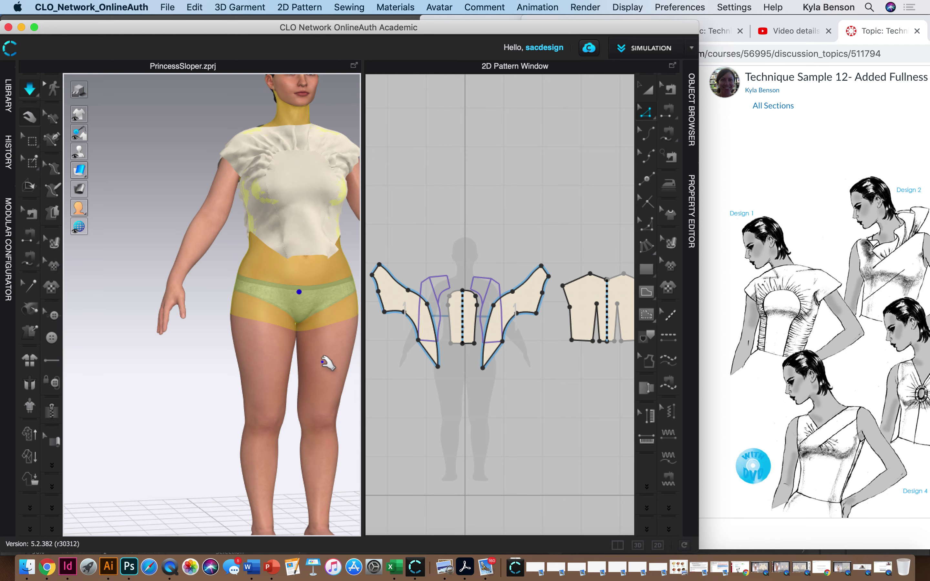
mouse_move(303, 250)
right_mouse_down()
mouse_move(370, 255)
mouse_move(358, 176)
mouse_move(297, 282)
mouse_move(301, 248)
right_mouse_up()
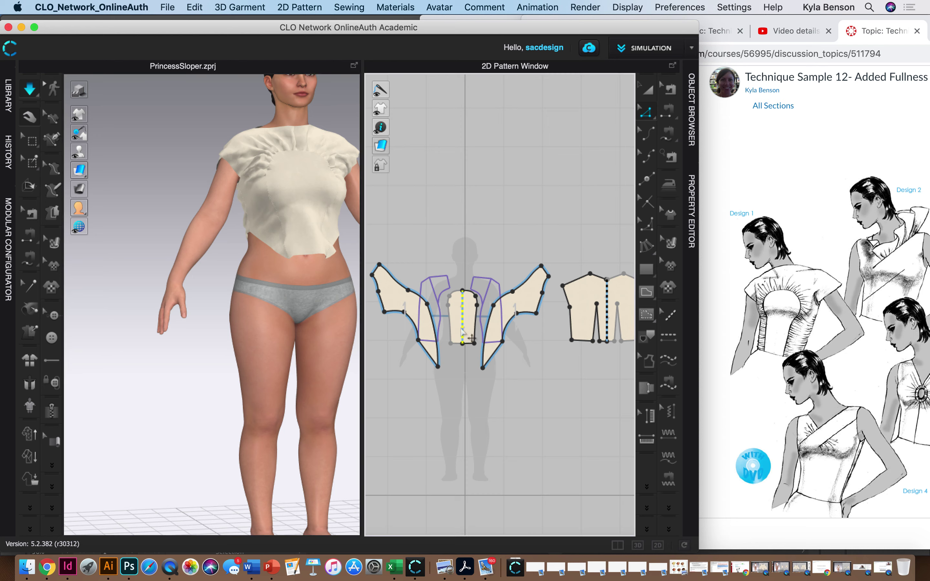
right_click_drag(302, 252, 346, 307)
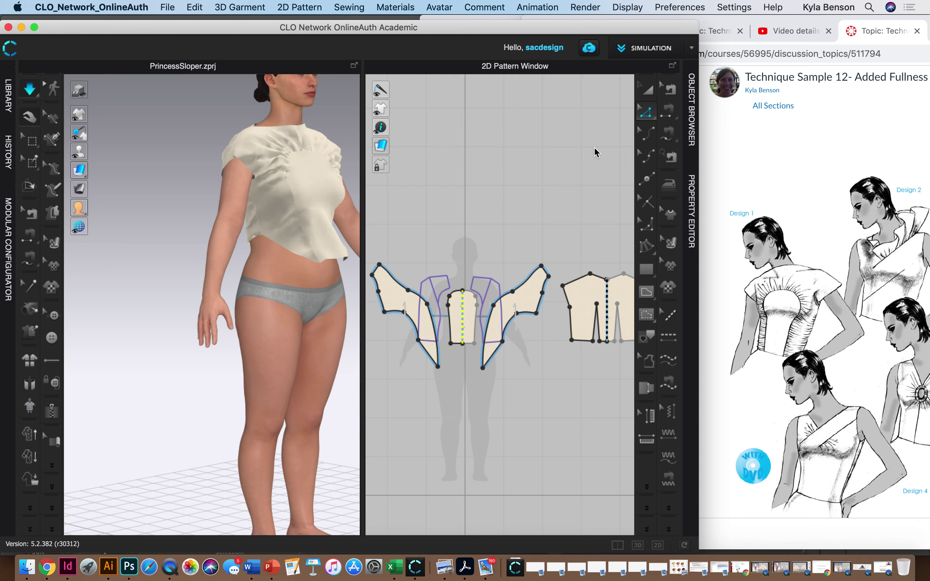
Raise the centre piece's bottom point and re-simulate the garment
left_click(452, 344)
left_click_drag(457, 344, 462, 330)
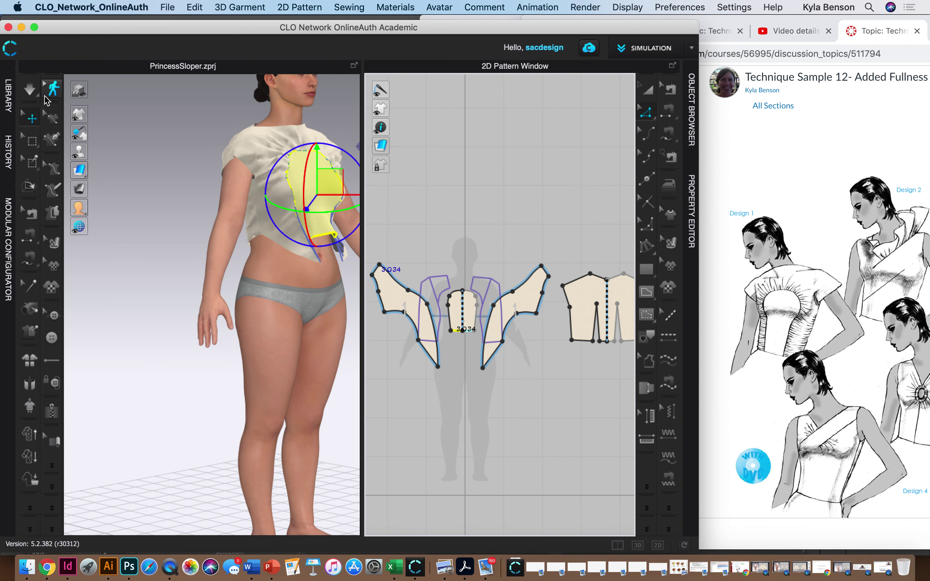
key("space")
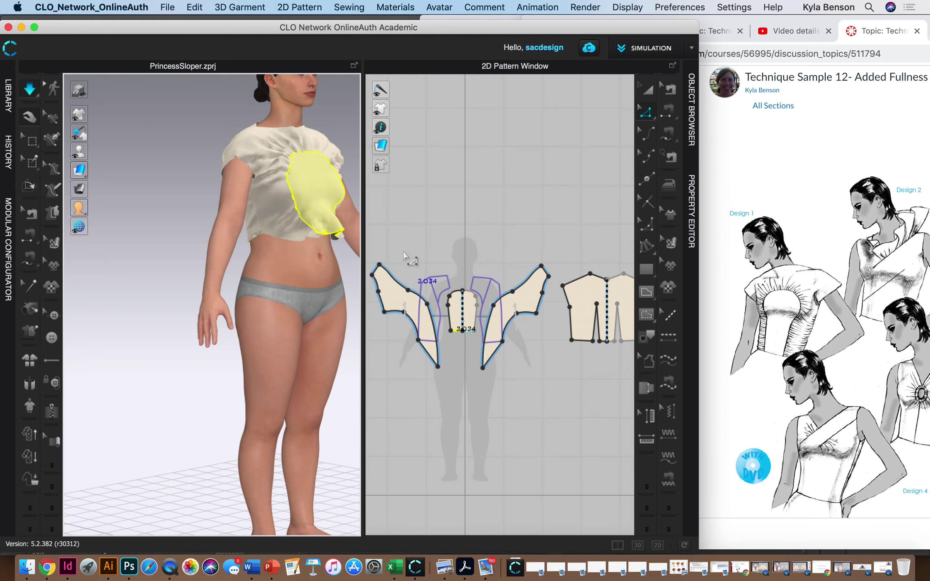
right_click_drag(261, 243, 316, 264)
right_click(299, 271)
scroll(231, 266, "down", 3)
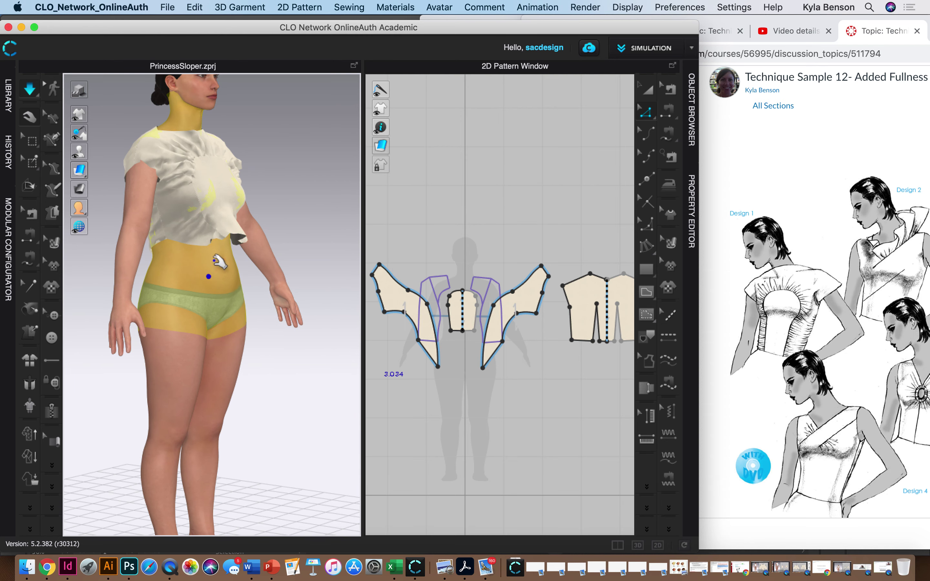
key("space")
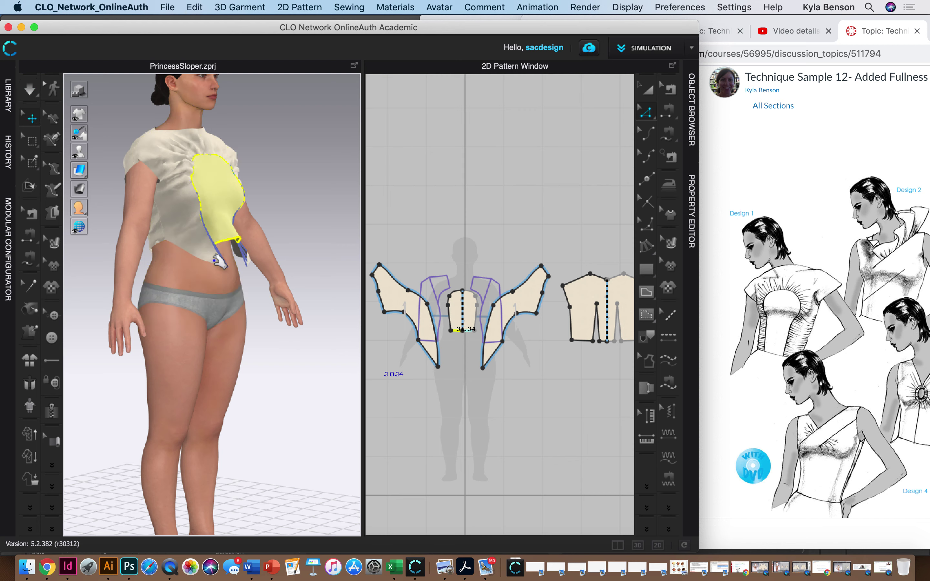
Undo the recent pattern edits so the side-front panels regain flat hems
key("super+z")
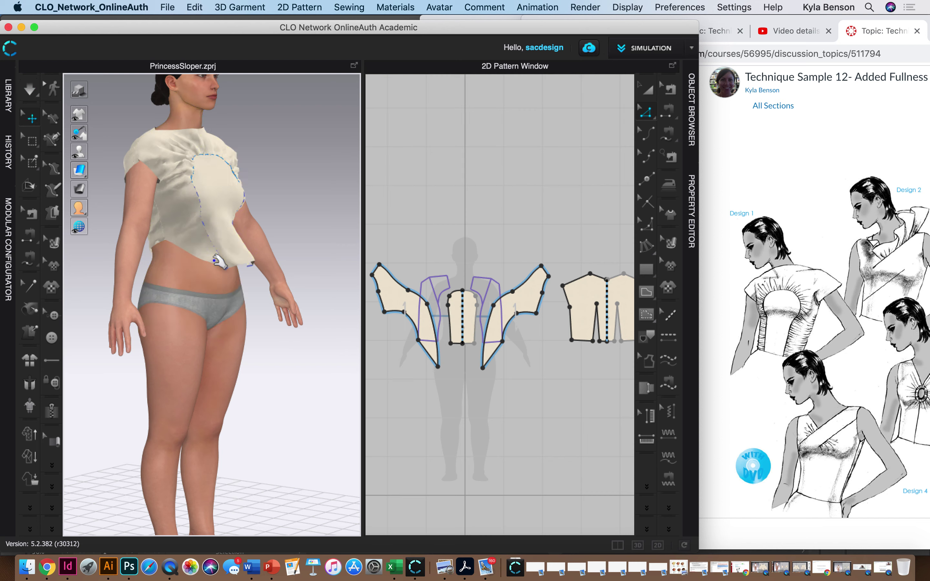
key("super+z")
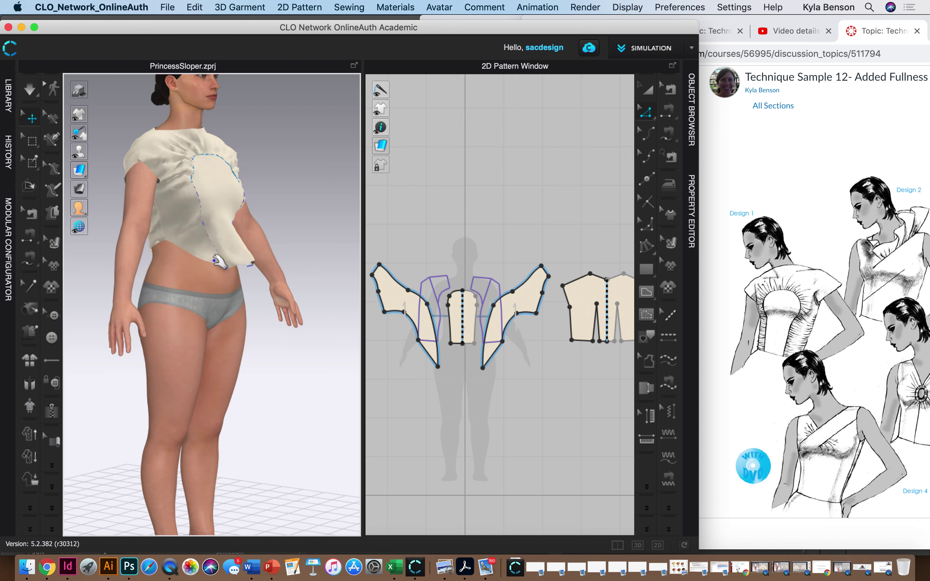
key("super+z")
key("super+z")
key("super+z")
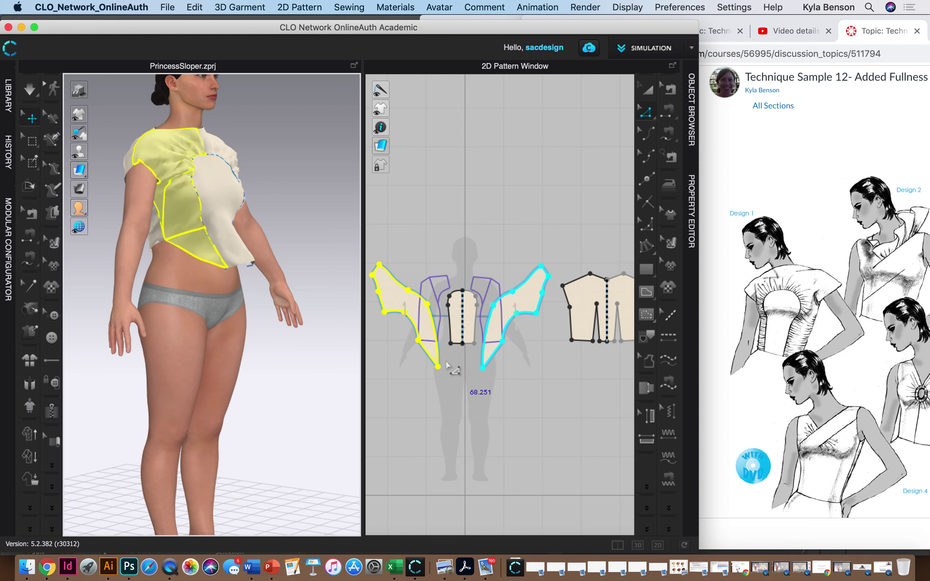
key("super+z")
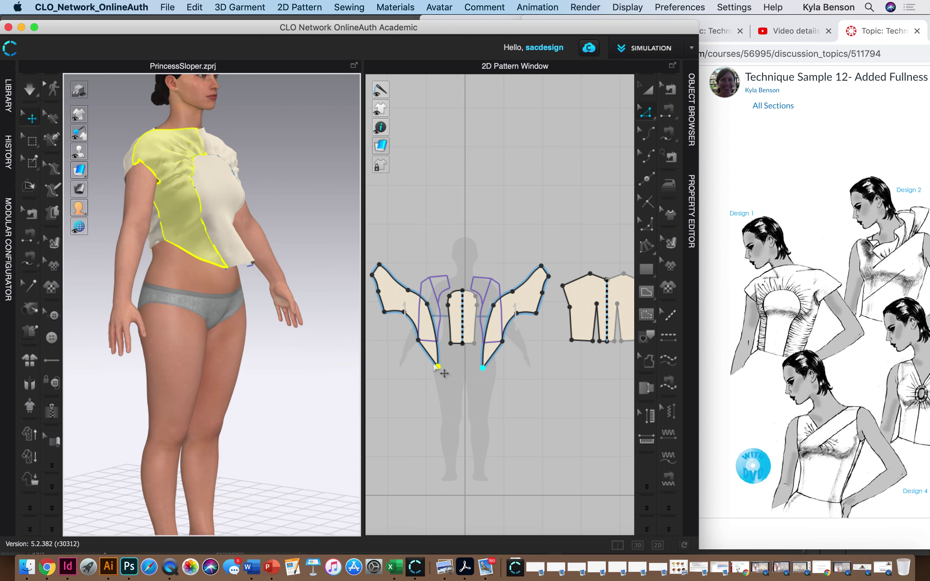
key("super+z")
key("super+z")
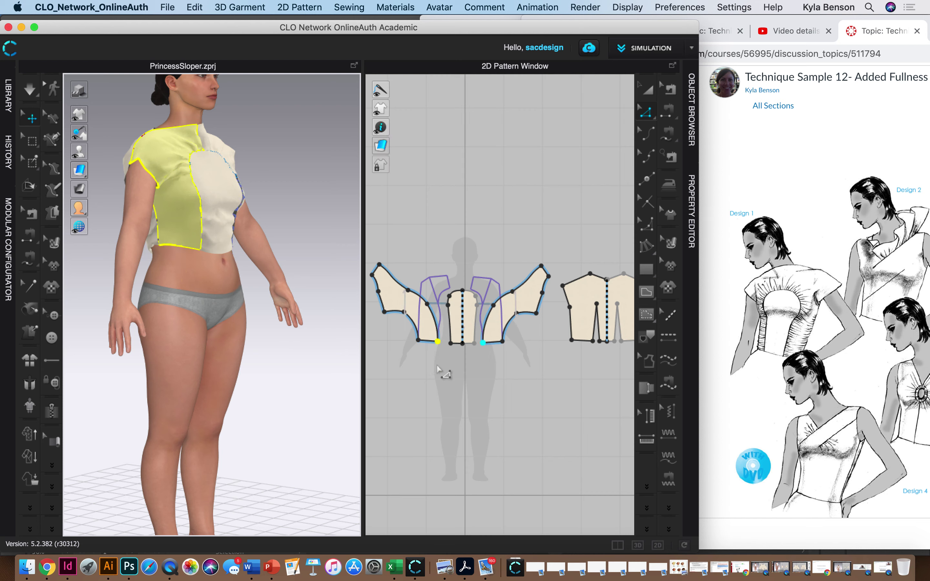
left_click(420, 386)
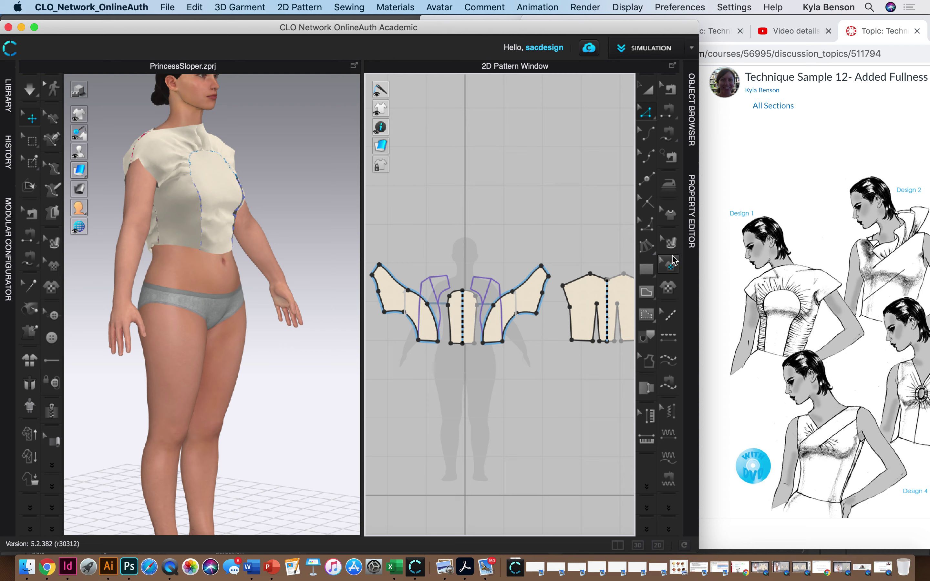
left_click(648, 246)
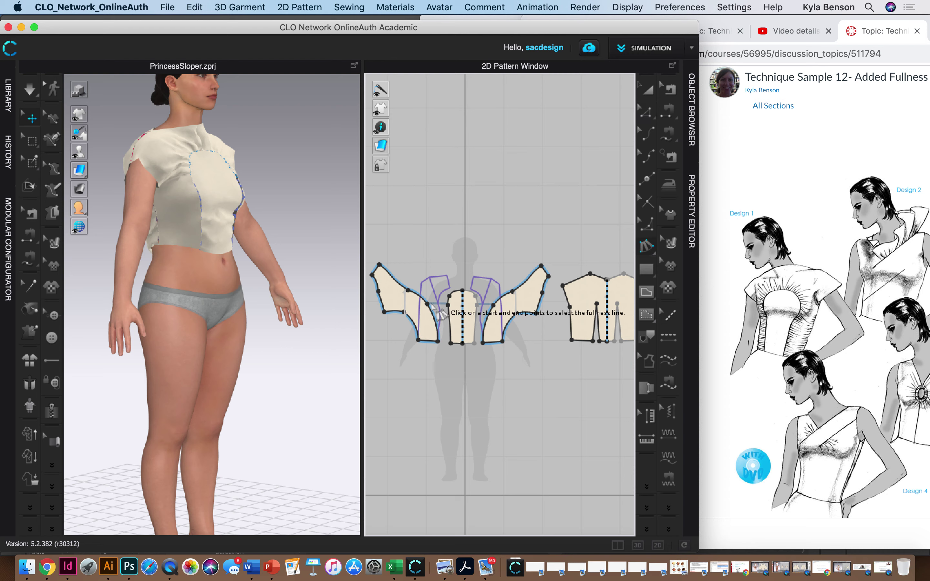
Define the fullness line and slash line on the side-front panel's lower edge
left_click(408, 290)
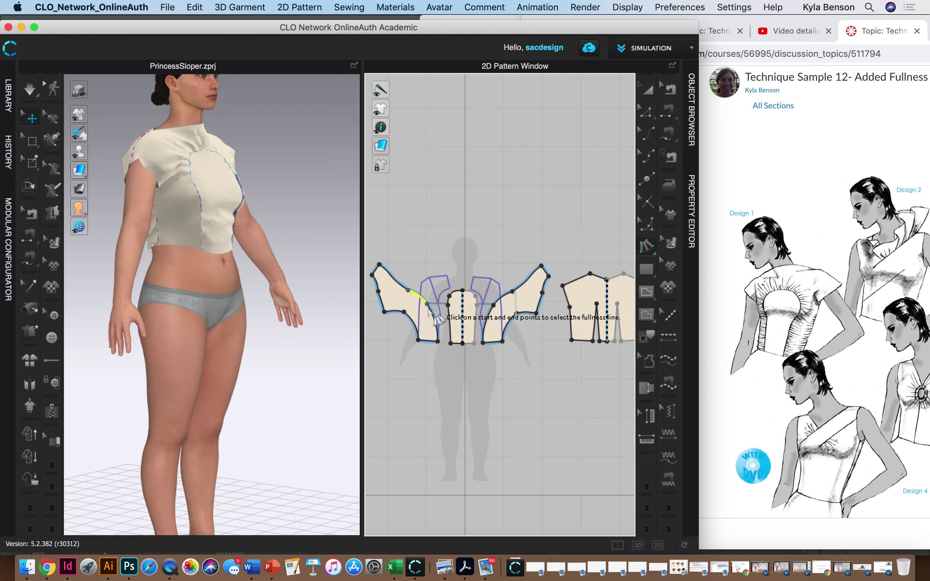
left_click(439, 340)
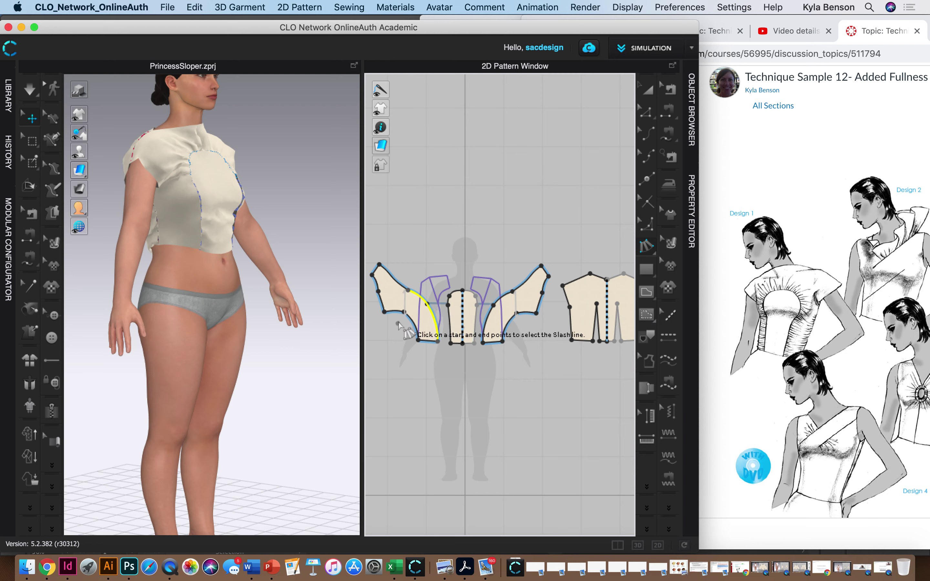
left_click(405, 312)
left_click(419, 340)
left_click_drag(325, 143, 664, 123)
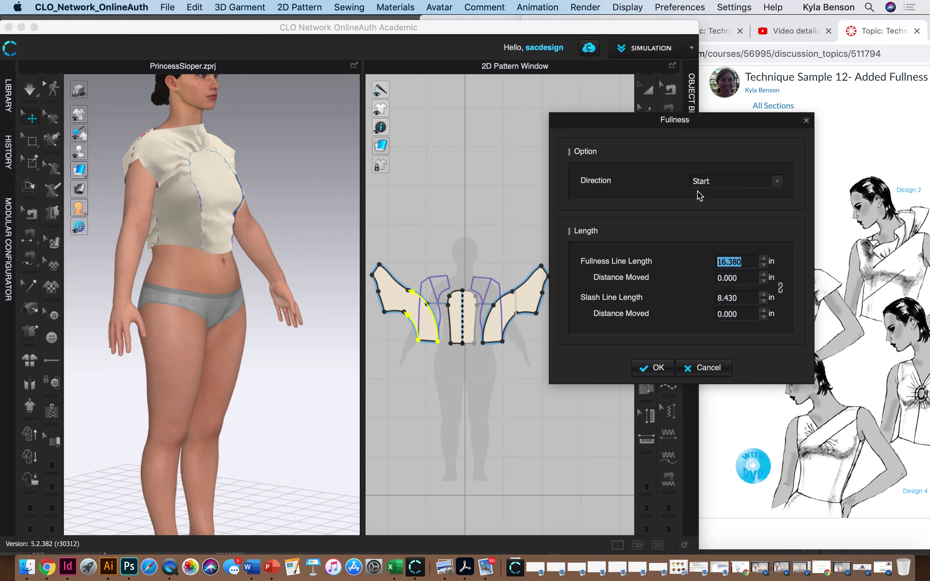
Raise Fullness Line Length by 11 inches to 27.380 in, apply it, and simulate
left_click(763, 260)
left_click(764, 260)
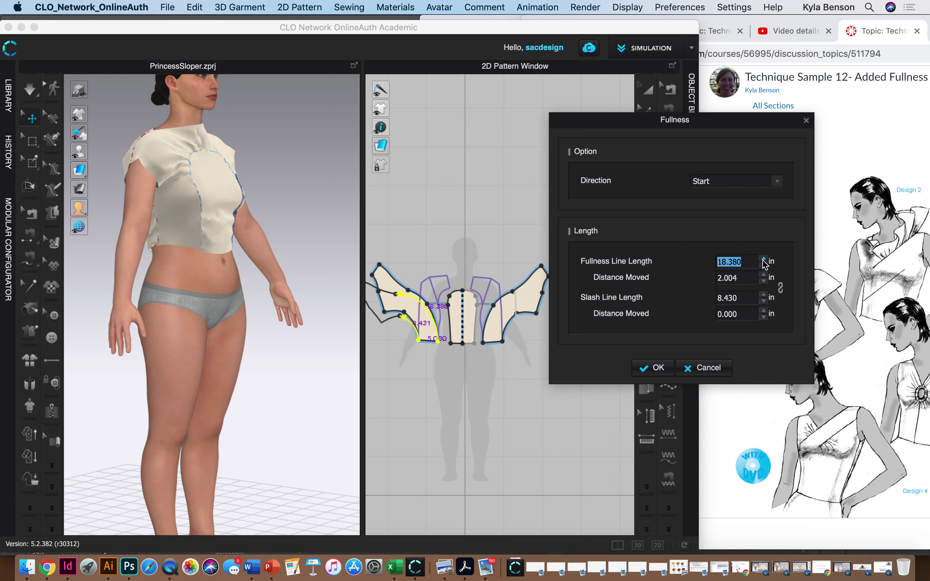
left_click(763, 260)
left_click(763, 260)
left_click(763, 260)
left_click(764, 260)
left_click(763, 260)
left_click(764, 260)
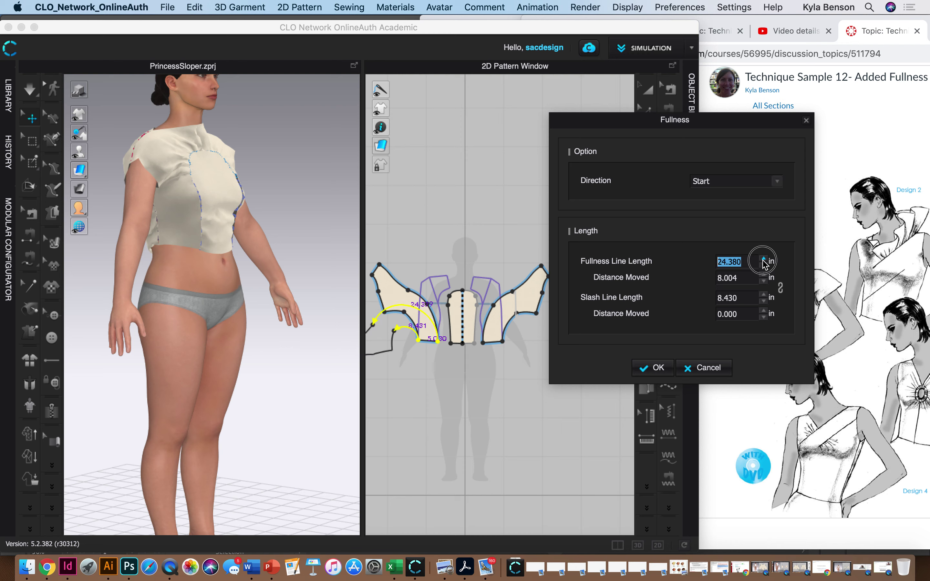
left_click(763, 260)
left_click(763, 260)
left_click(764, 260)
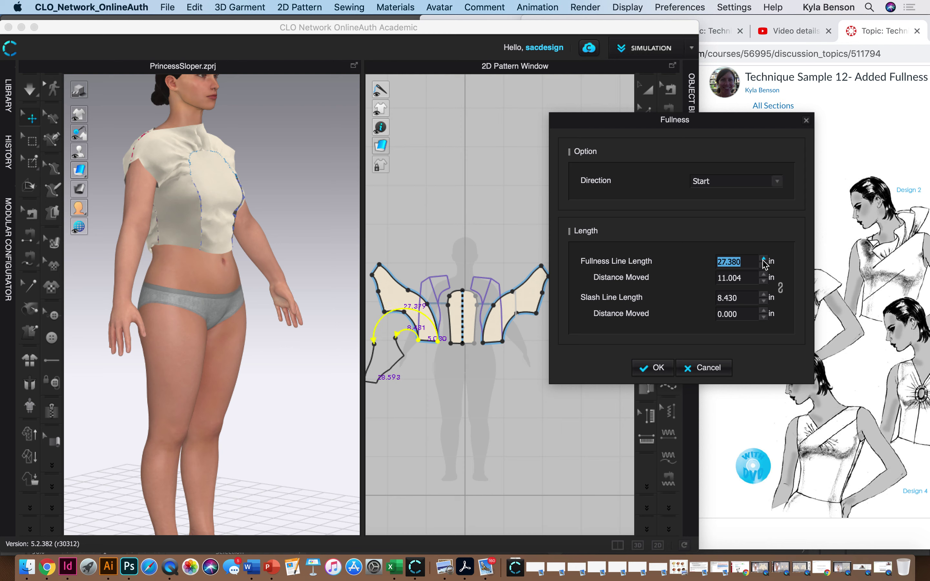
left_click(655, 368)
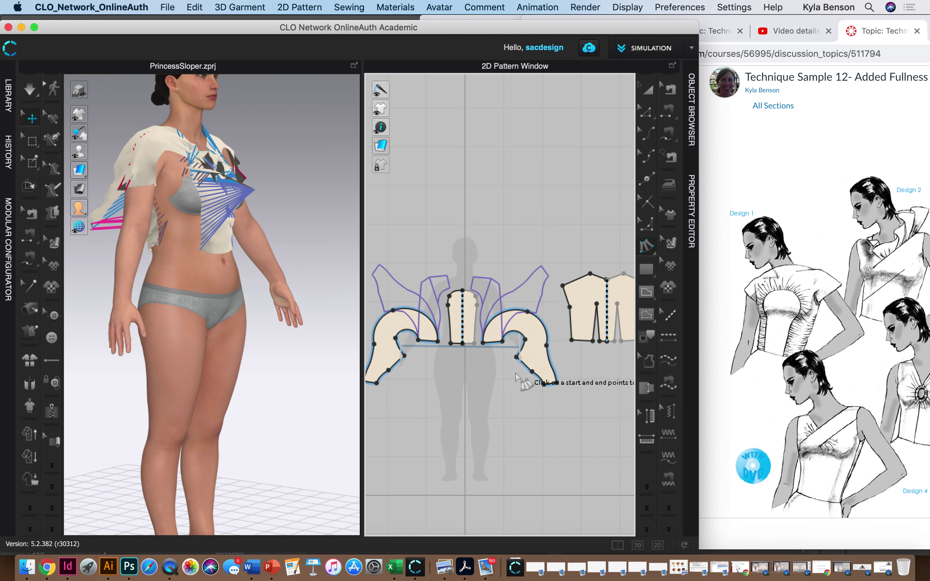
left_click(51, 93)
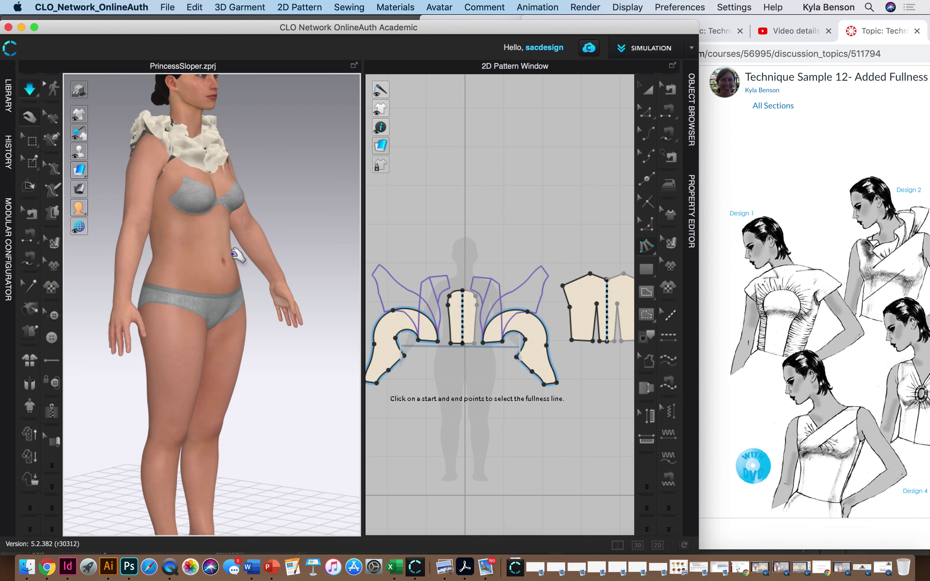
Stop the simulation and undo twice to restore the original bodice pieces
left_click(200, 152)
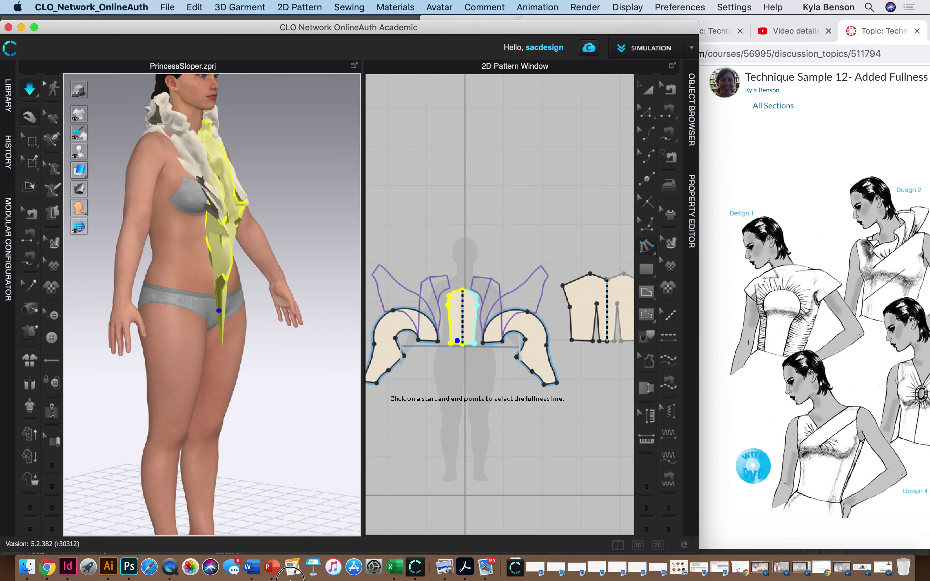
left_click(170, 169)
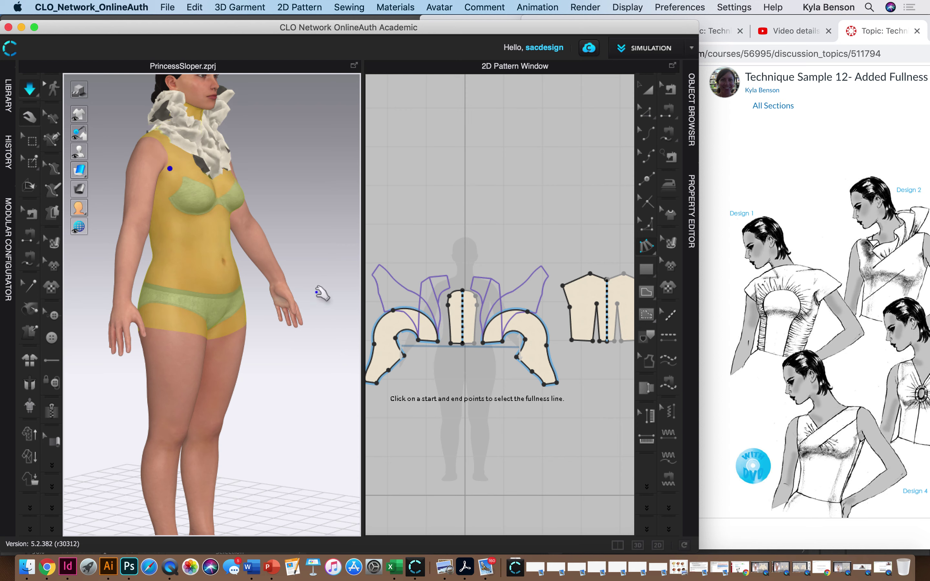
left_click(29, 89)
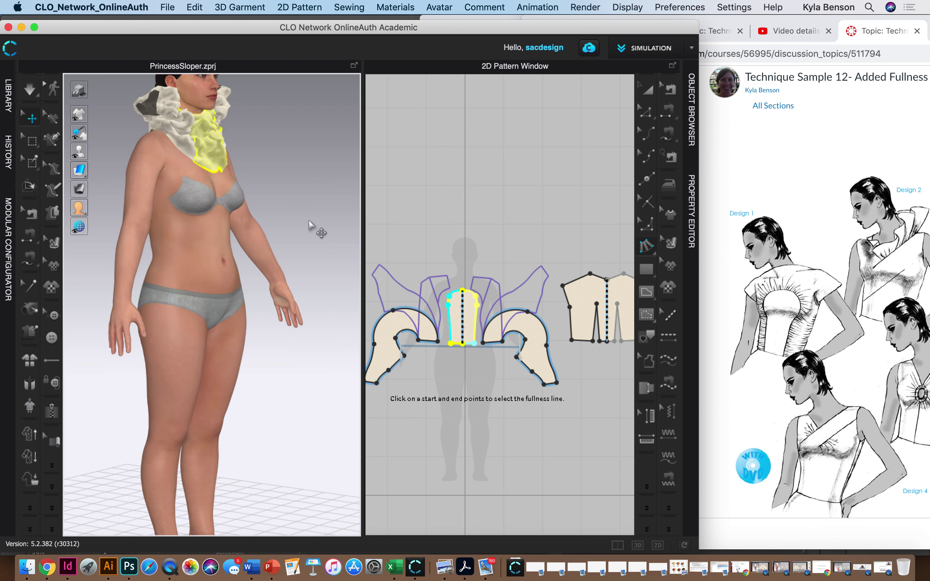
key("super+z")
key("super+z")
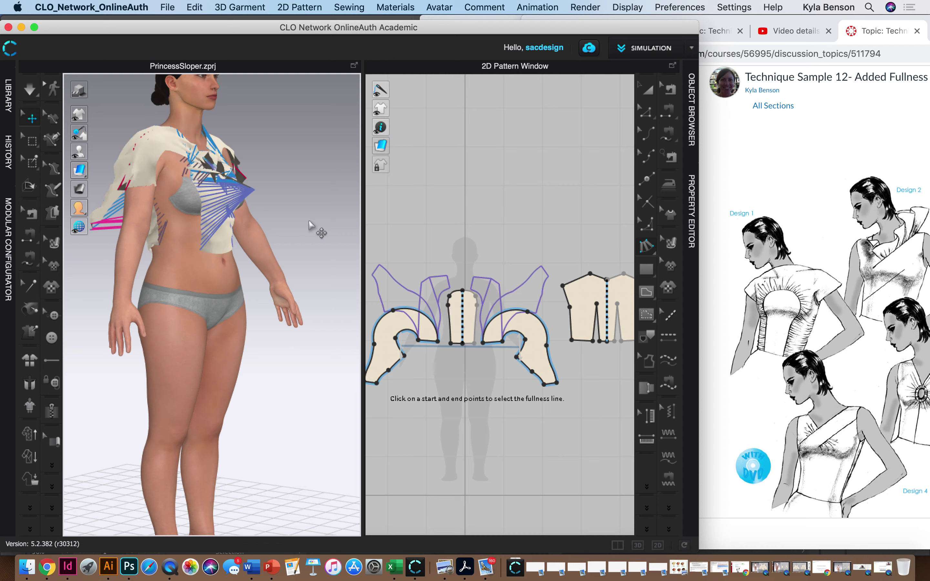
key("super+z")
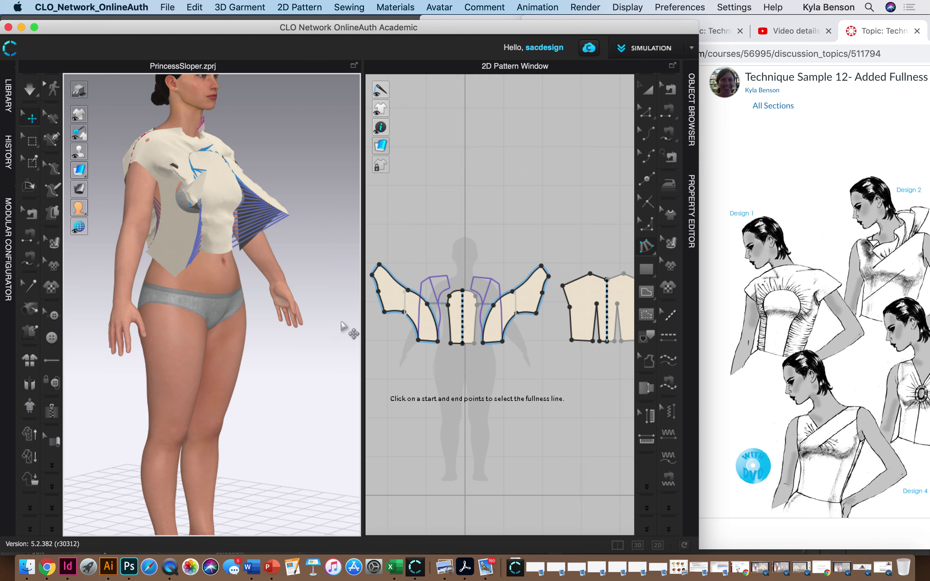
Restart the simulation from a front view so the bodice re-drapes on the avatar
right_click_drag(285, 302, 162, 250)
key("space")
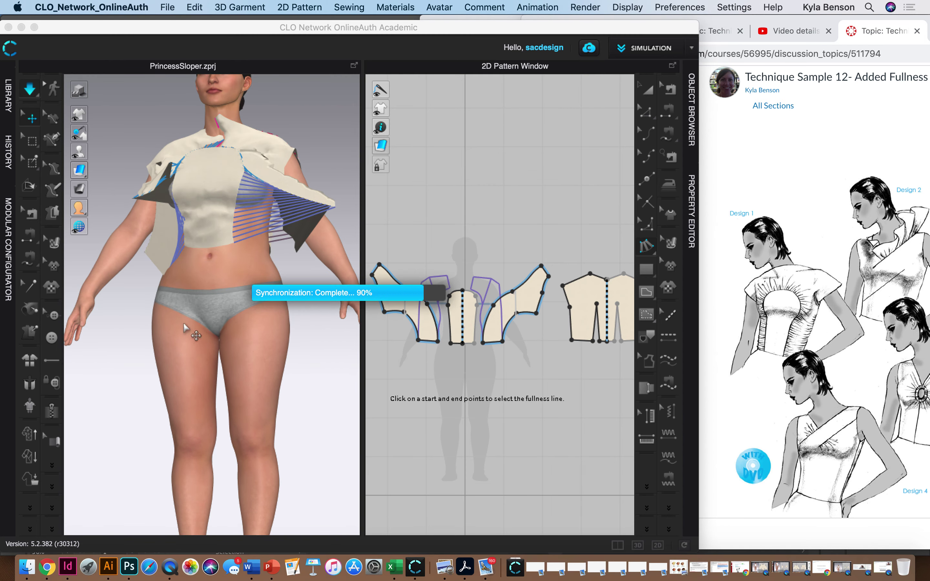
right_click_drag(206, 344, 244, 404)
Stop the simulation and inspect the settled side-front panel's drape from both sides
left_click(30, 90)
right_click_drag(270, 286, 256, 252)
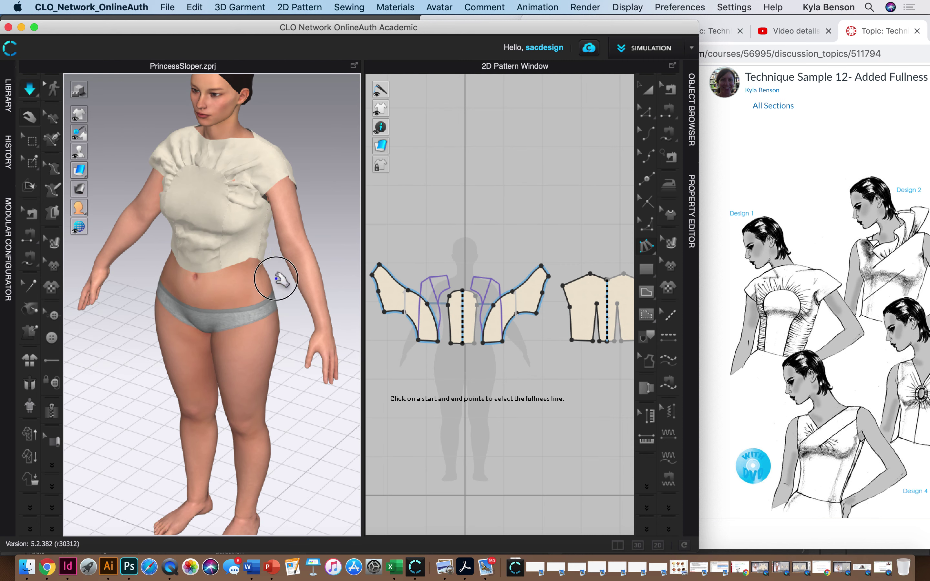
left_click(249, 254)
left_click_drag(254, 246, 297, 422)
right_click_drag(249, 354, 245, 302)
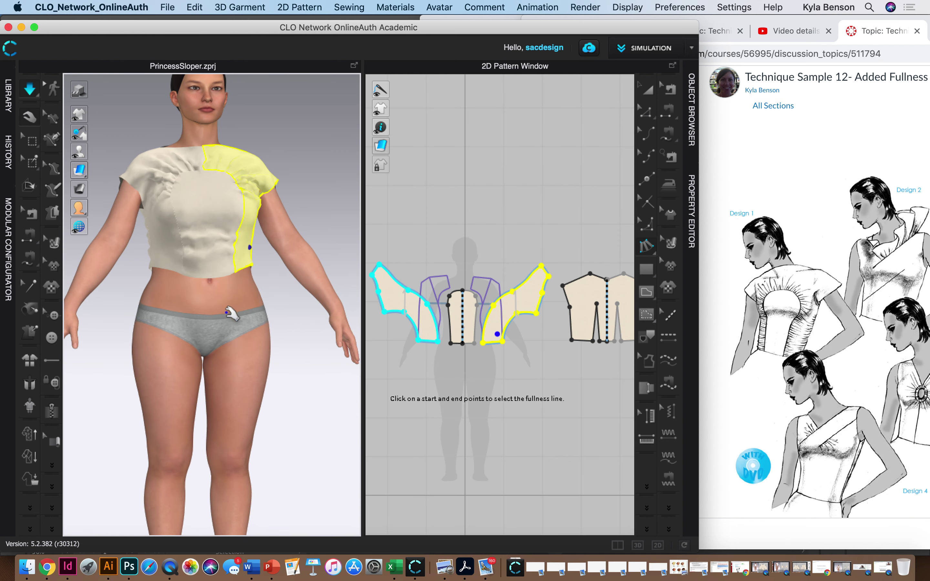
right_click_drag(179, 318, 231, 335)
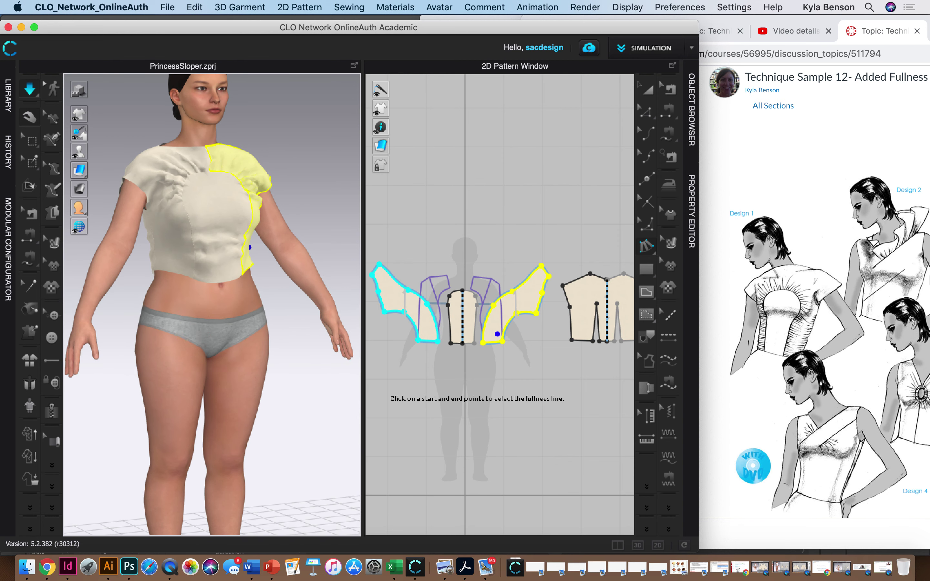
Start a fullness line on the left side-front panel with the Fullness tool
left_click(645, 248)
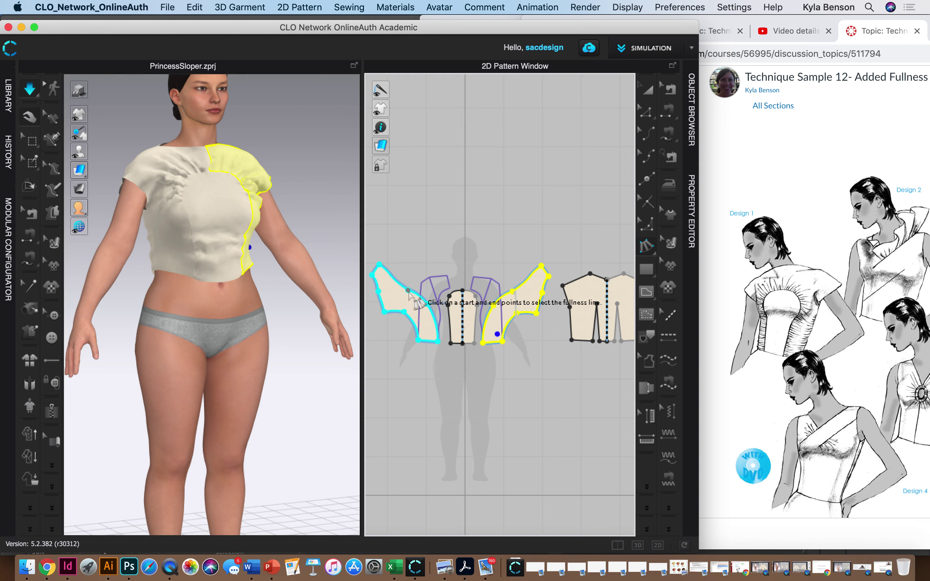
left_click(181, 209)
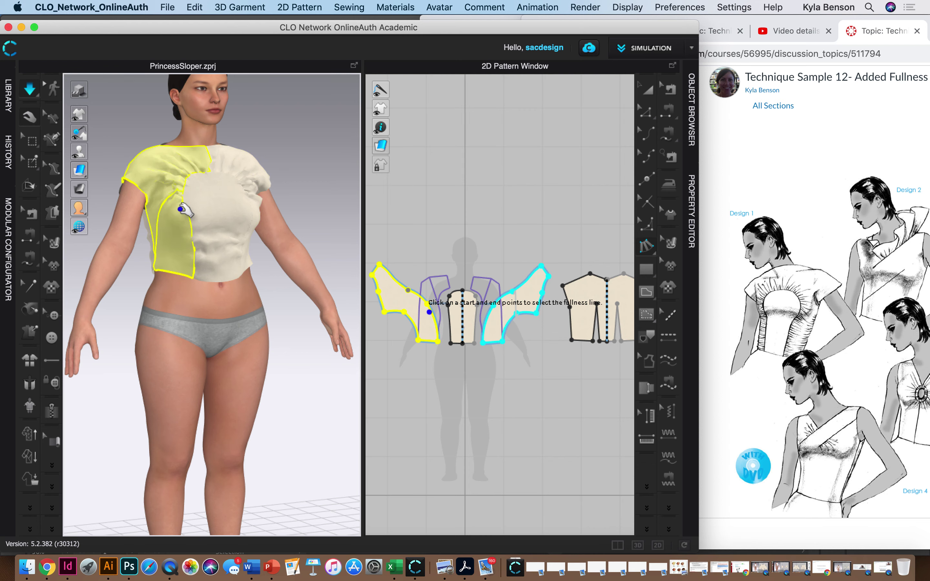
left_click(427, 304)
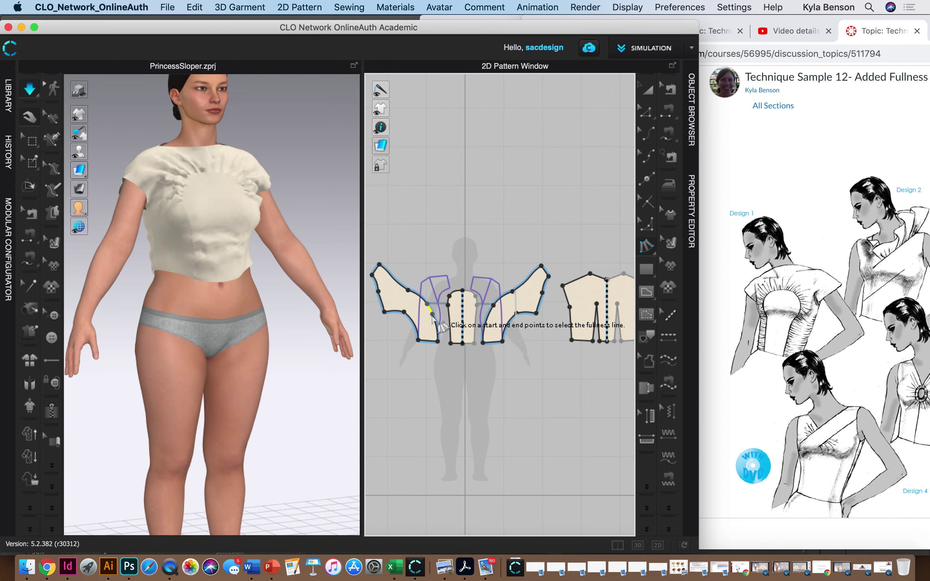
Finish the fullness line and draw the slash line to the panel's lower corner
left_click(438, 339)
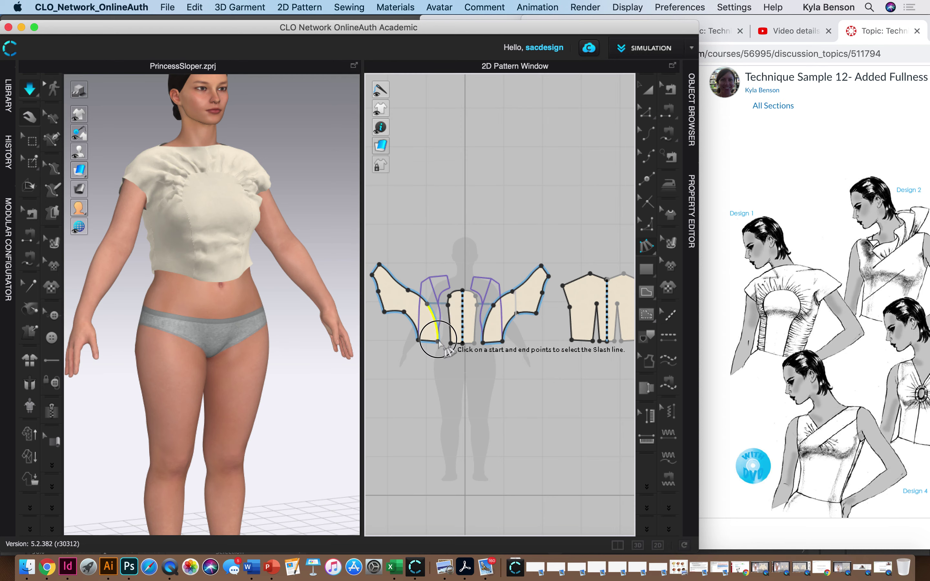
left_click(404, 311)
left_click(419, 339)
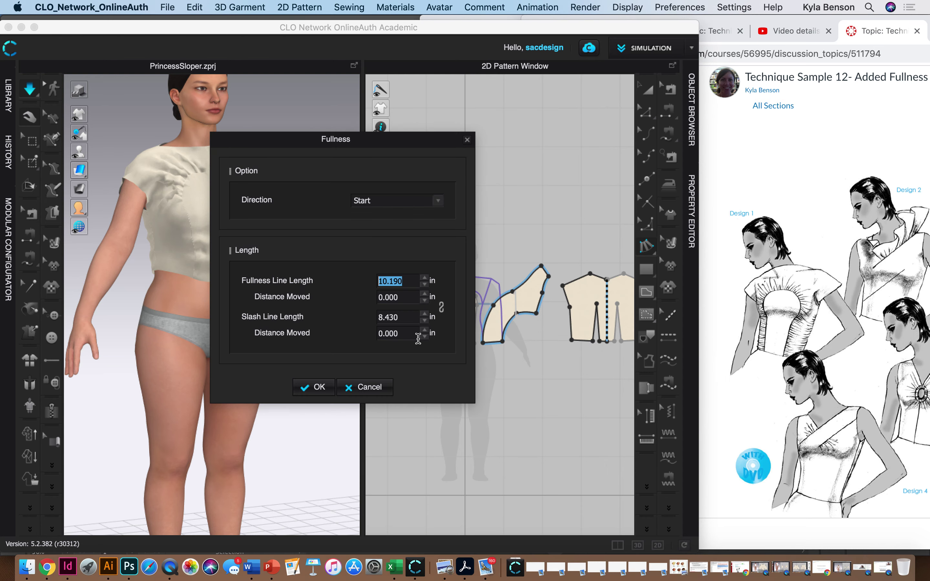
left_click_drag(386, 143, 795, 144)
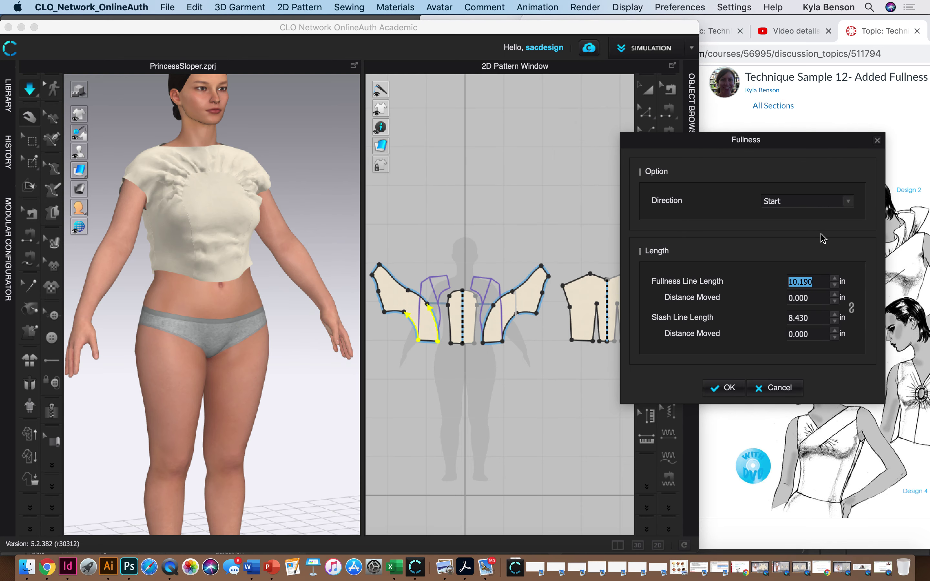
Spread fullness from the End with a longer line and Distance Moved 6 in, then re-simulate
left_click(848, 204)
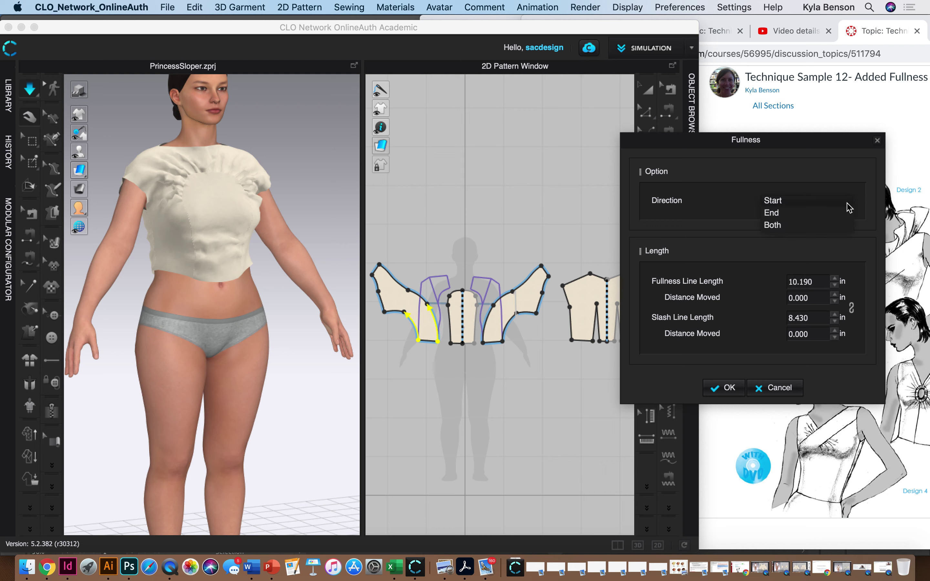
left_click(820, 214)
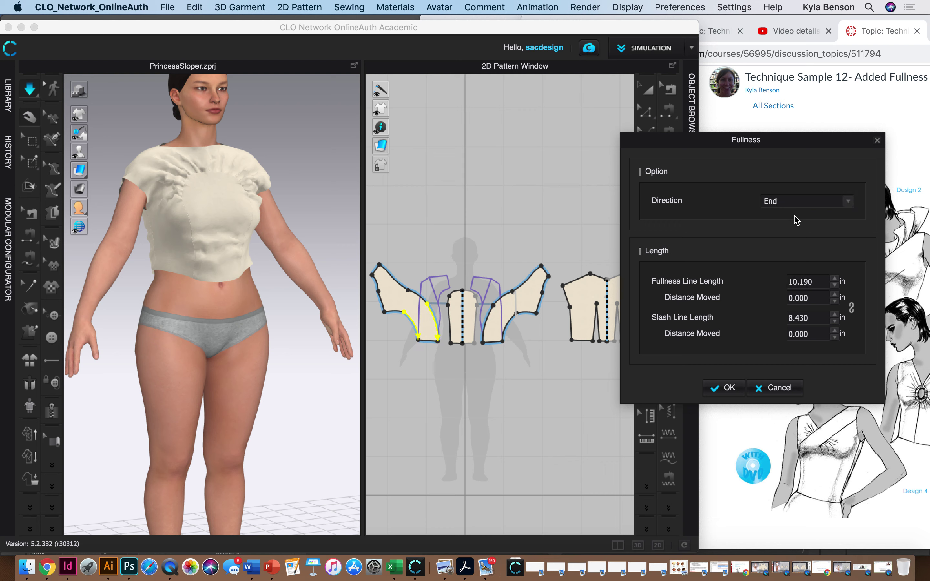
left_click(834, 279)
left_click(835, 279)
left_click(835, 279)
left_click(835, 279)
left_click(835, 279)
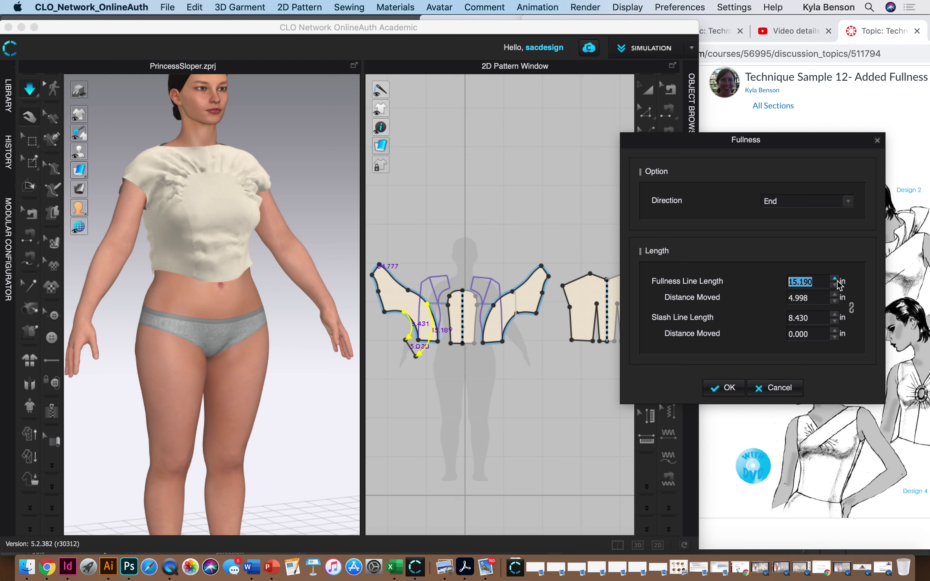
left_click(836, 280)
left_click(814, 298)
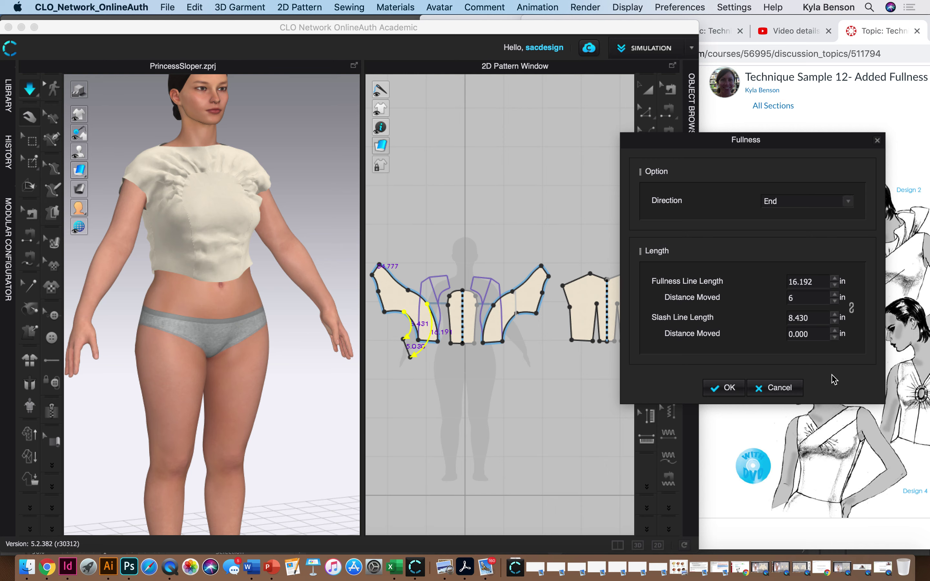
type("6")
left_click(724, 388)
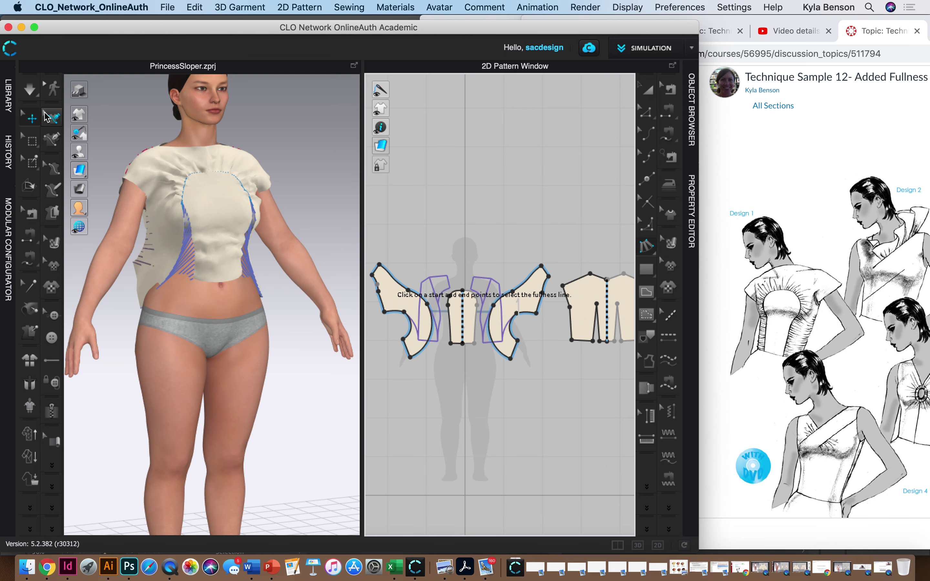
left_click(30, 96)
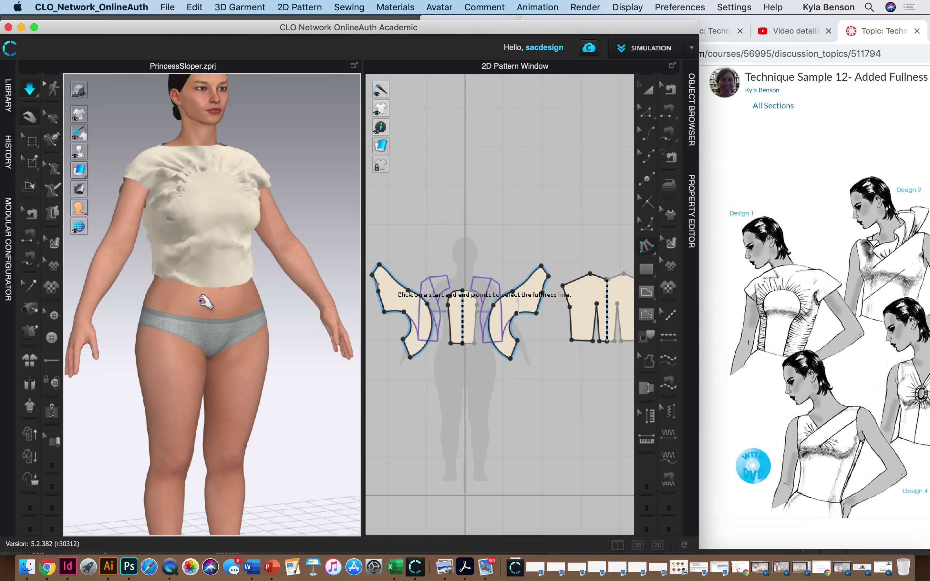
Mark a new fullness line from start to end point along the left side-front panel's curved edge
left_click(194, 276)
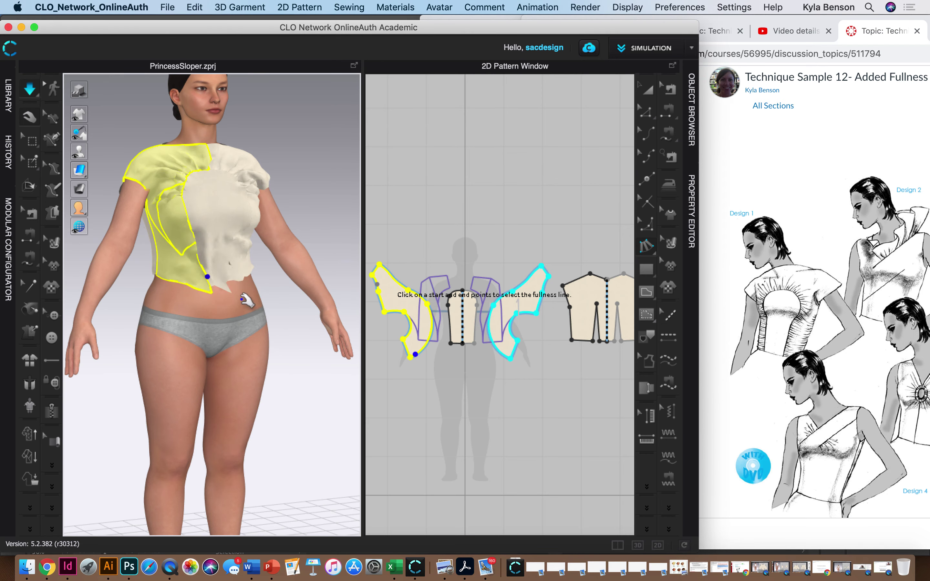
left_click(234, 270)
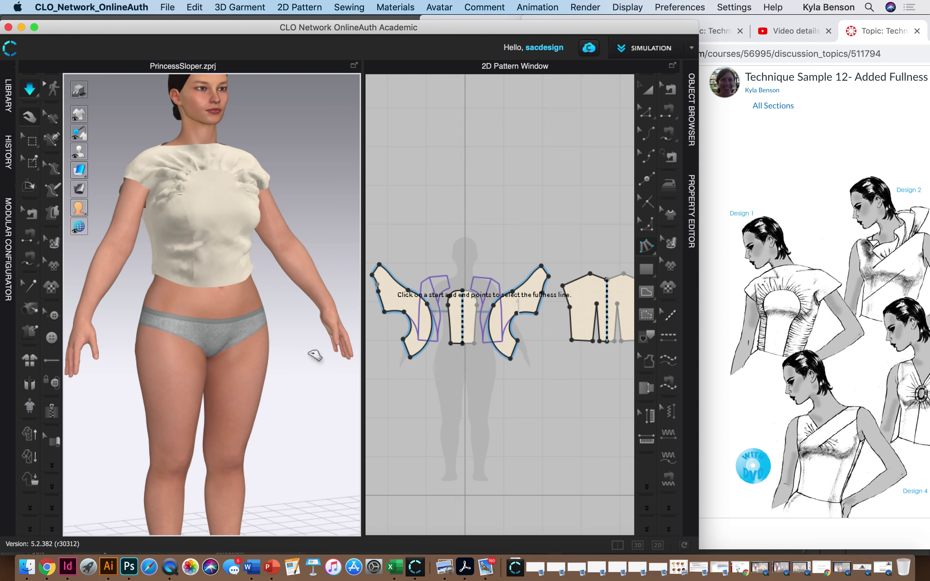
scroll(223, 310, "up", 8)
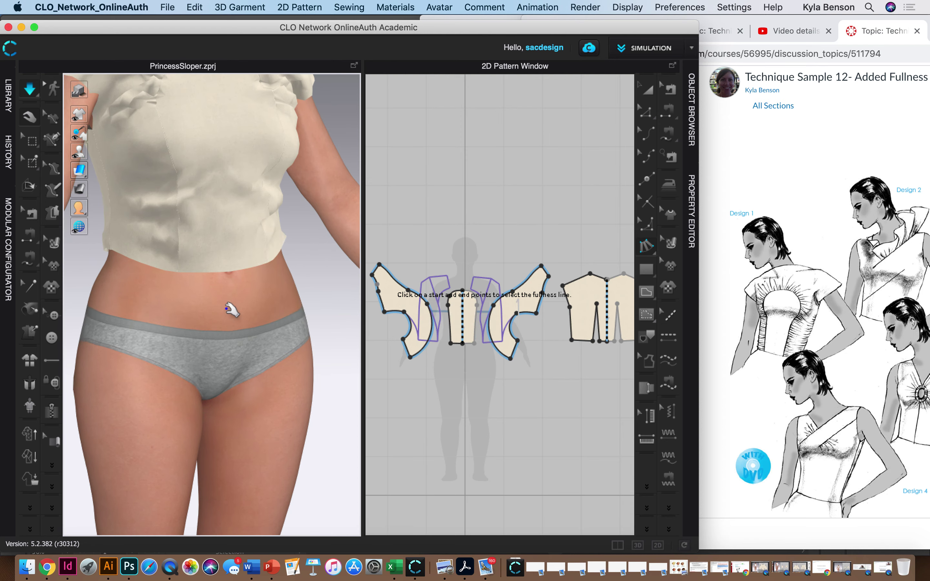
scroll(231, 316, "down", 5)
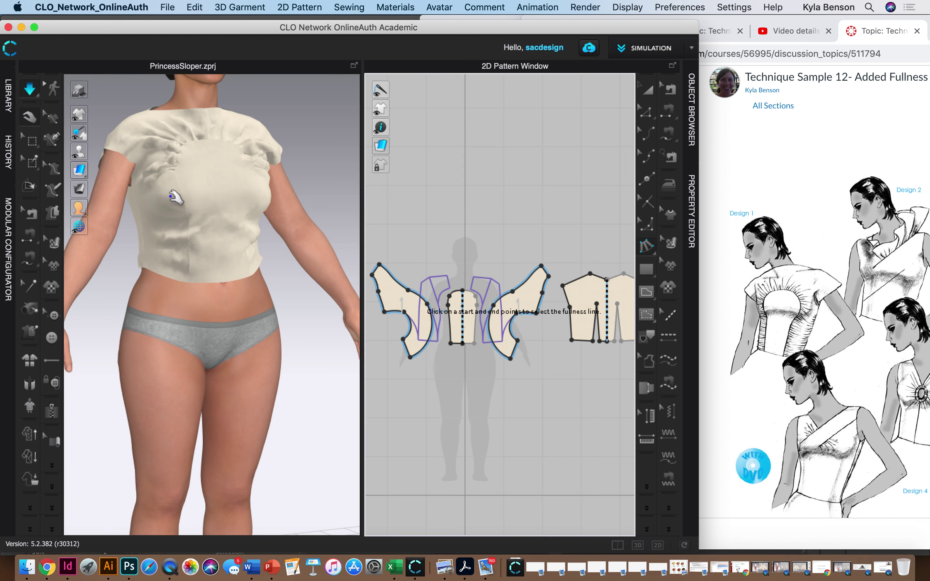
left_click(169, 196)
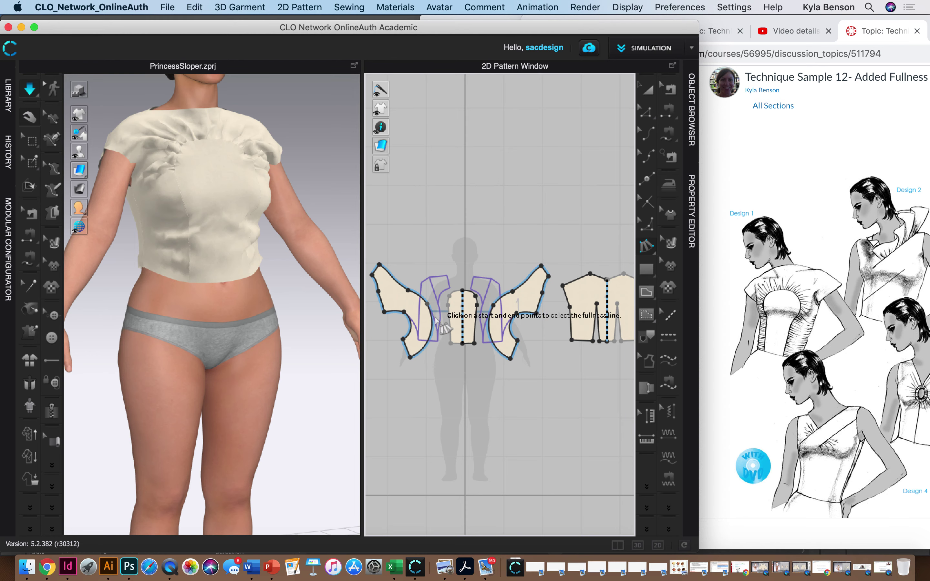
left_click(428, 303)
left_click(411, 357)
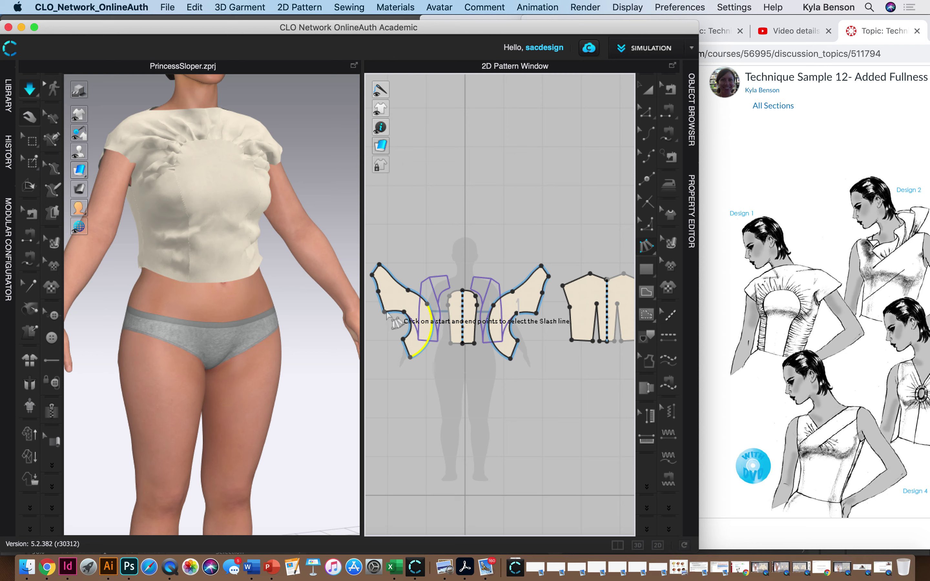
left_click(402, 340)
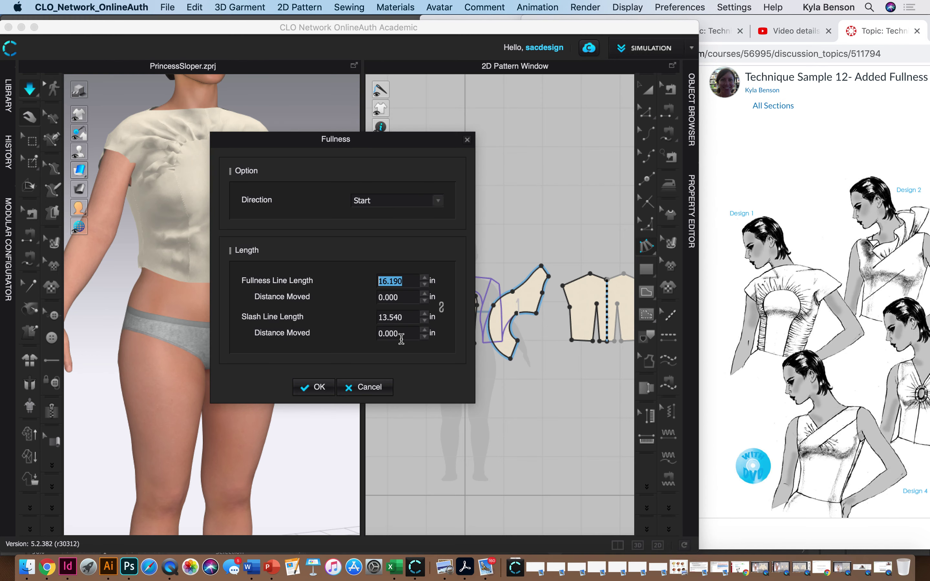
left_click_drag(359, 145, 714, 89)
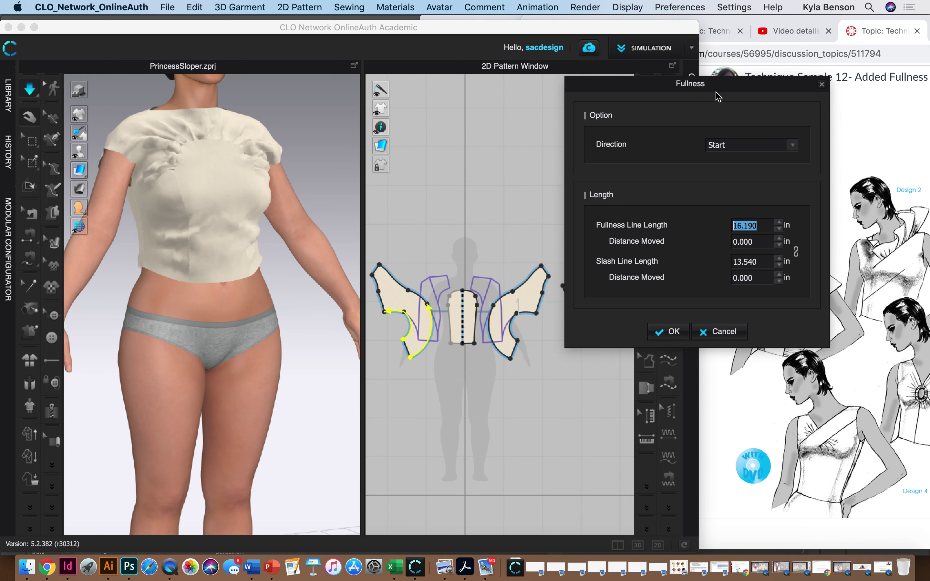
left_click(793, 145)
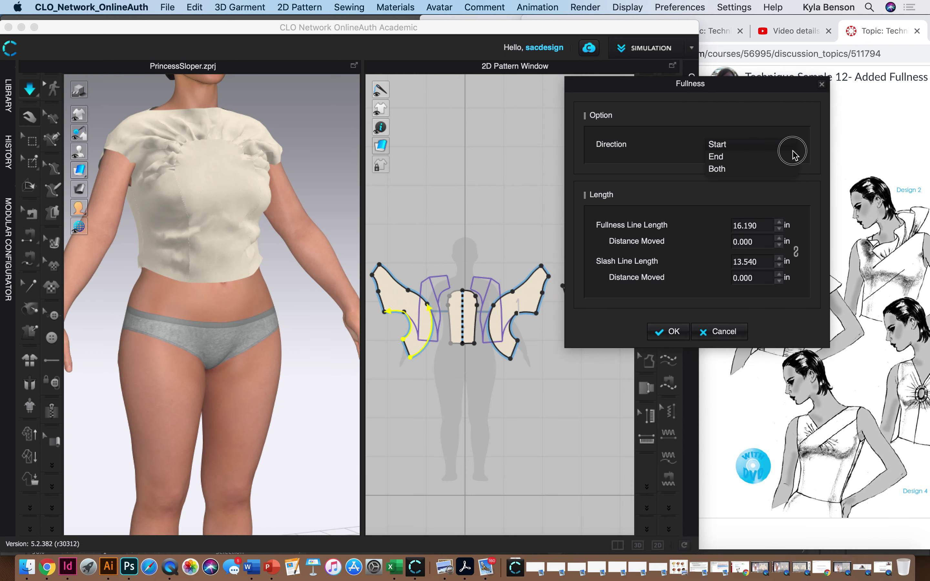
left_click(791, 163)
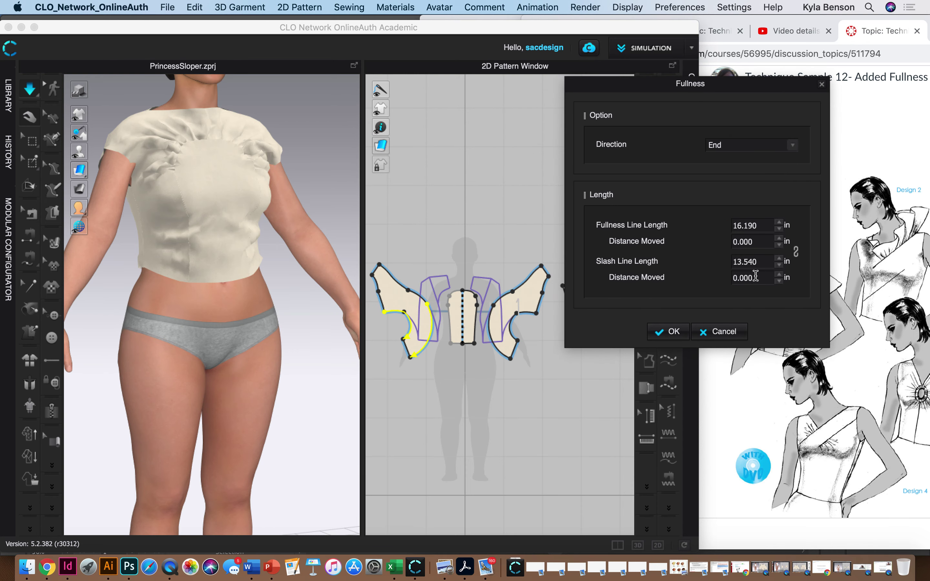
left_click(780, 223)
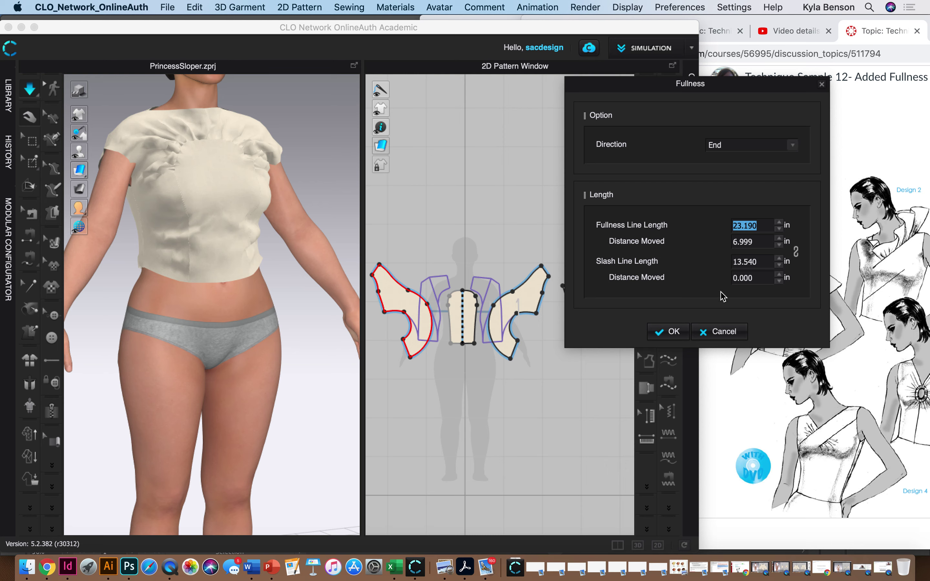
left_click(670, 333)
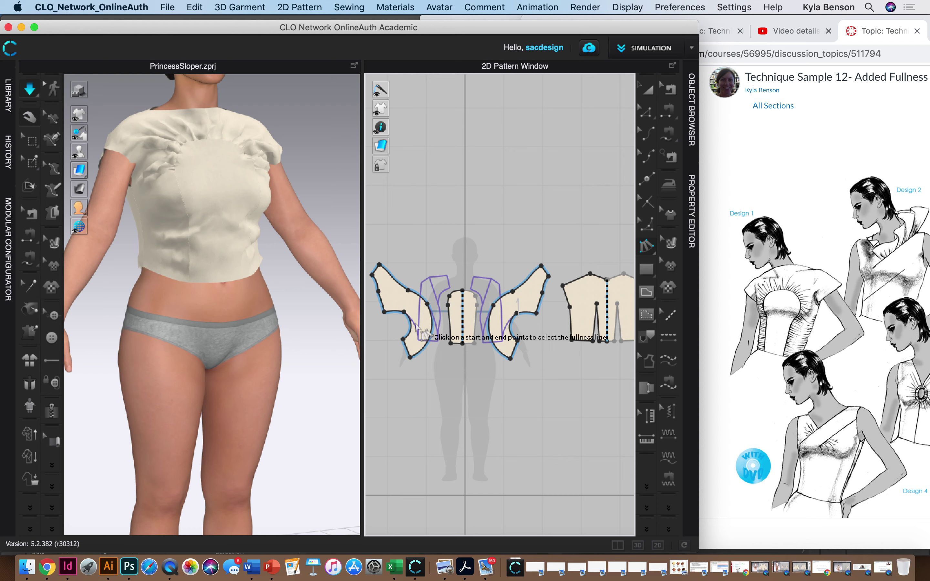
Choose the curved edge as the fullness line and draw the slash line below it
left_click(411, 358)
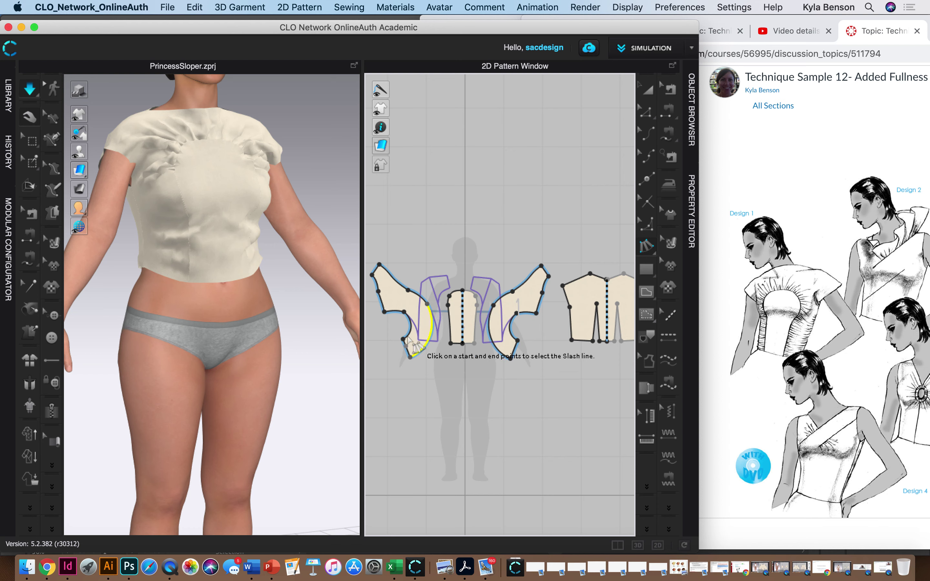
left_click(403, 339)
left_click(405, 349)
left_click_drag(388, 143, 806, 111)
Spread fullness toward the End, lengthening the fullness line to 23.190 in, and apply
left_click(857, 169)
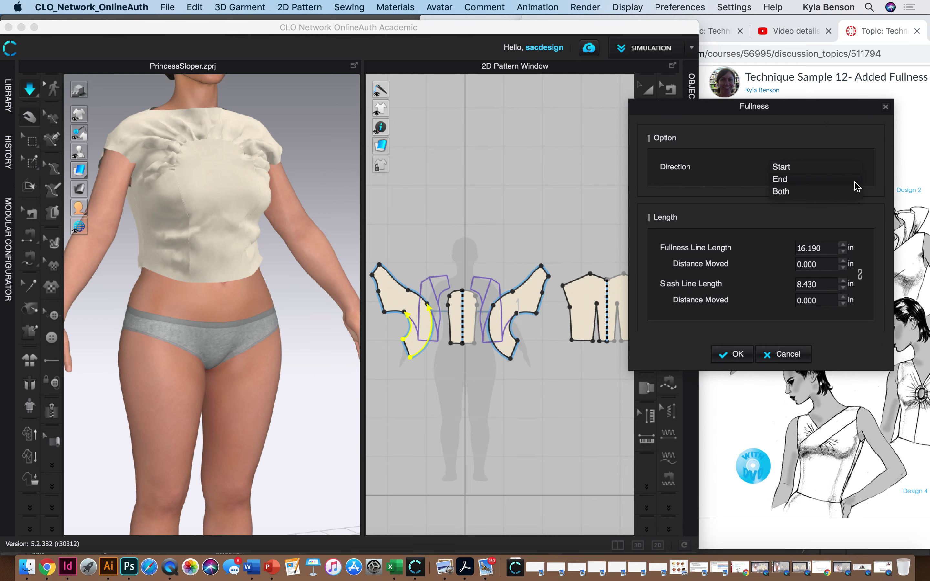
left_click(854, 182)
left_click(843, 246)
left_click(843, 246)
left_click(843, 246)
left_click(843, 246)
left_click(843, 246)
left_click(843, 246)
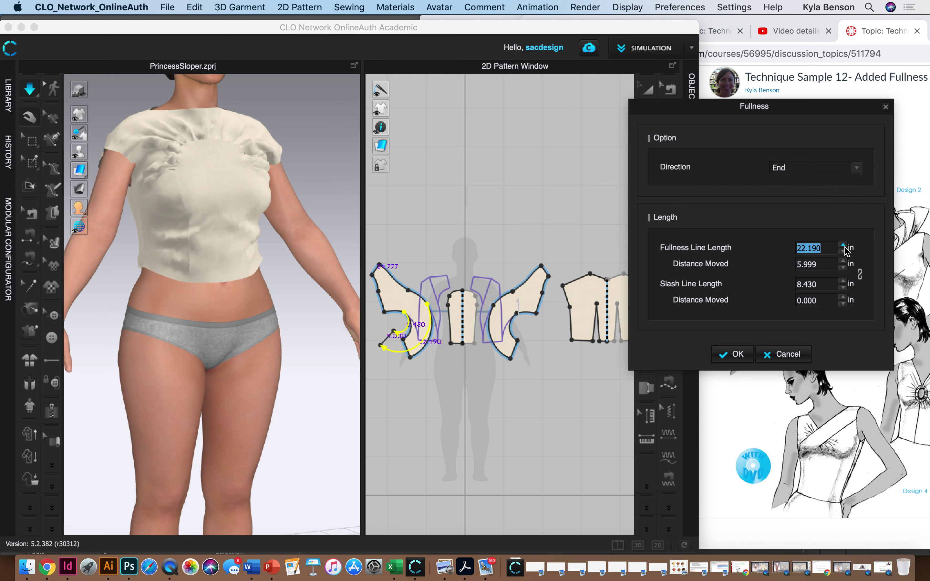
left_click(844, 246)
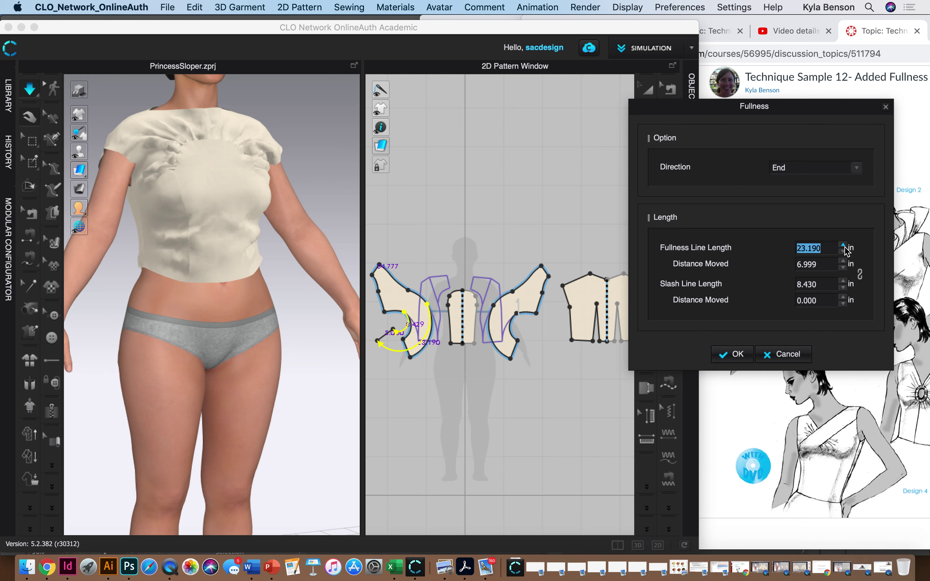
left_click(733, 354)
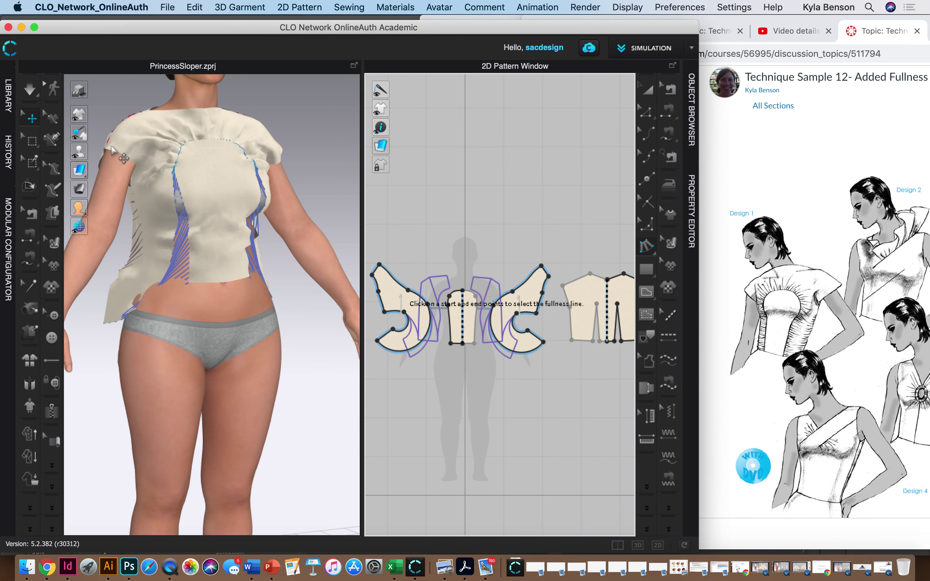
Re-simulate the bodice and orbit to a side profile to inspect the chest gathers
left_click(215, 265)
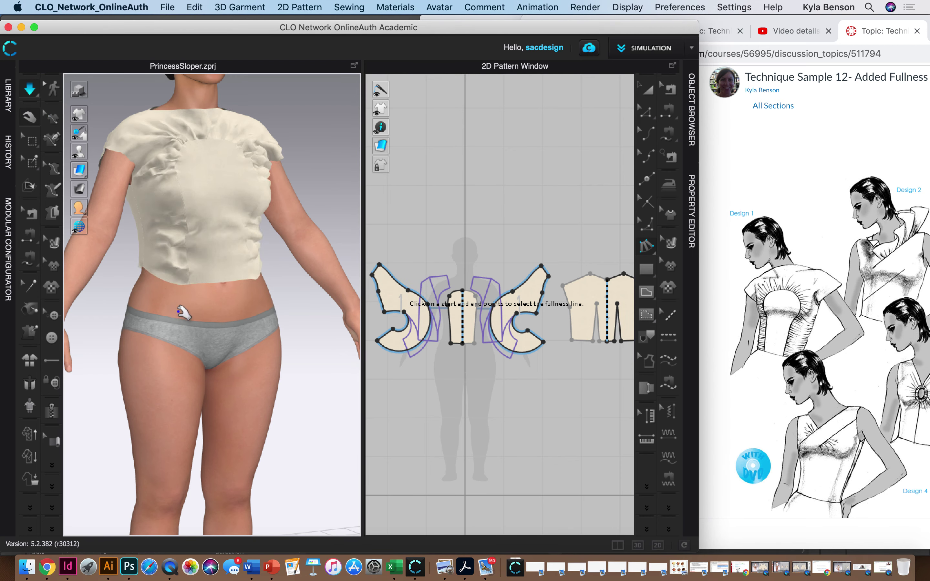
right_click_drag(227, 284, 186, 329)
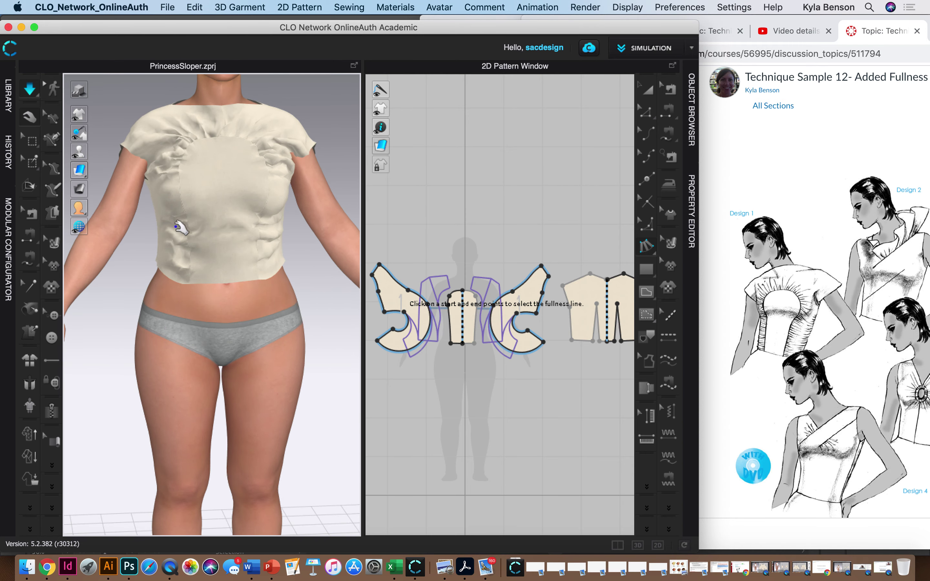
right_click_drag(208, 288, 237, 308)
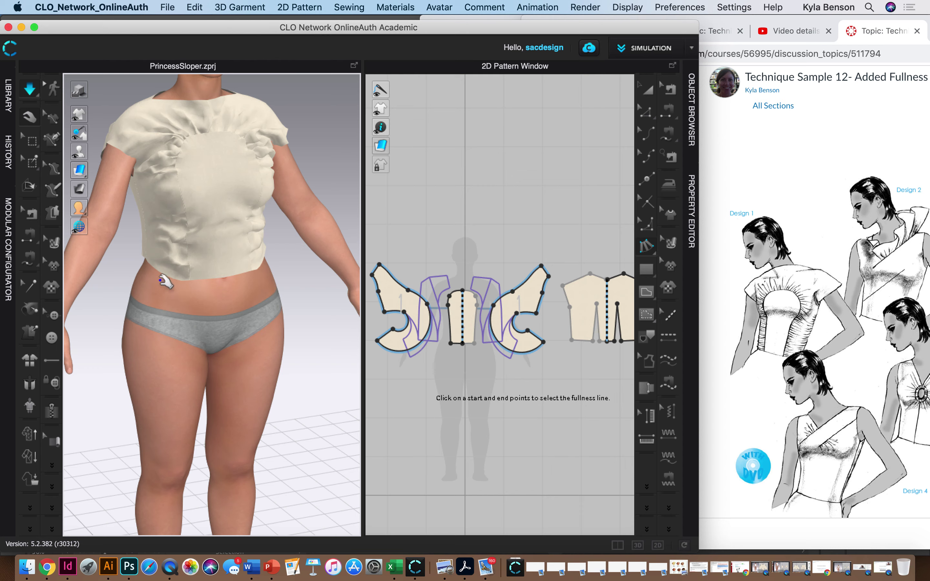
scroll(166, 282, "down", 5)
right_click_drag(234, 352, 98, 322)
left_click(248, 269)
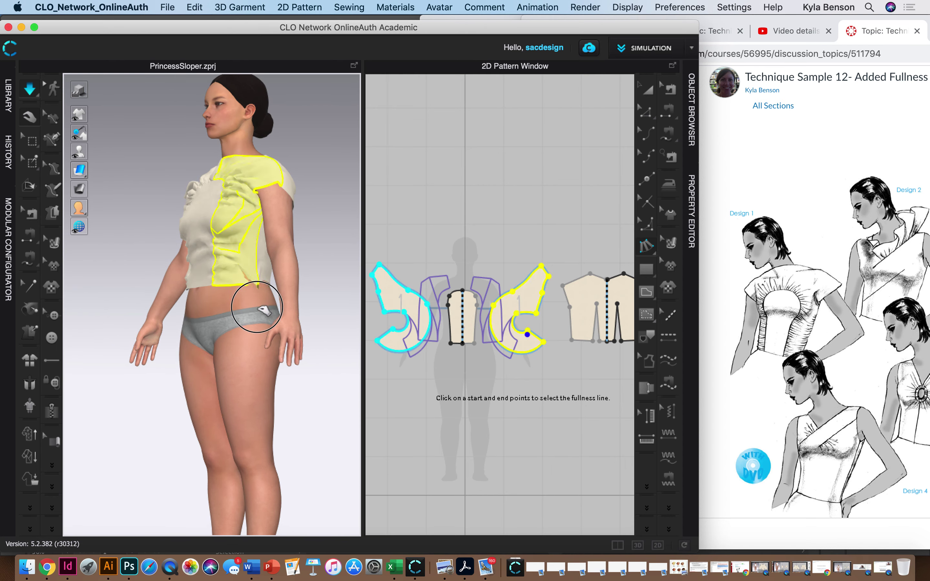
right_click_drag(222, 363, 160, 313)
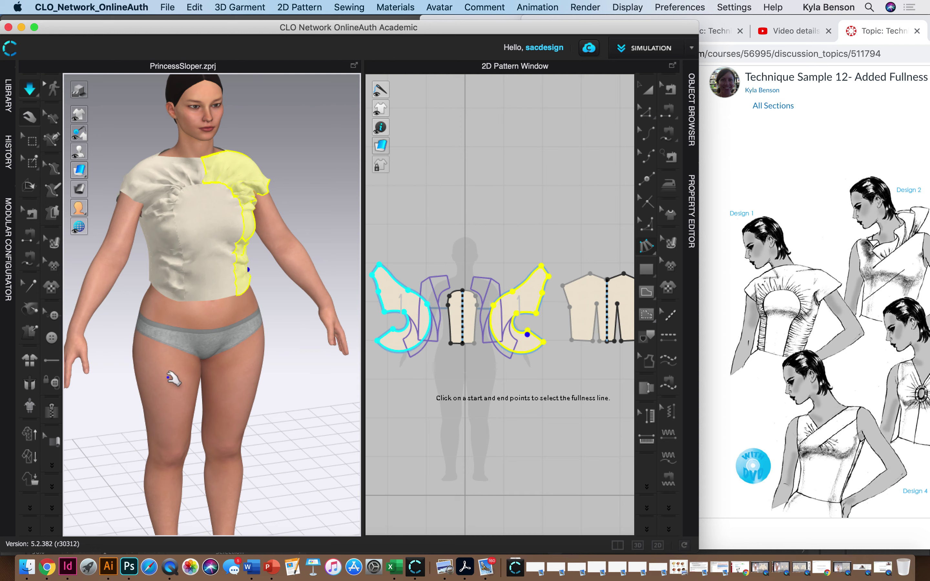
left_click(168, 246)
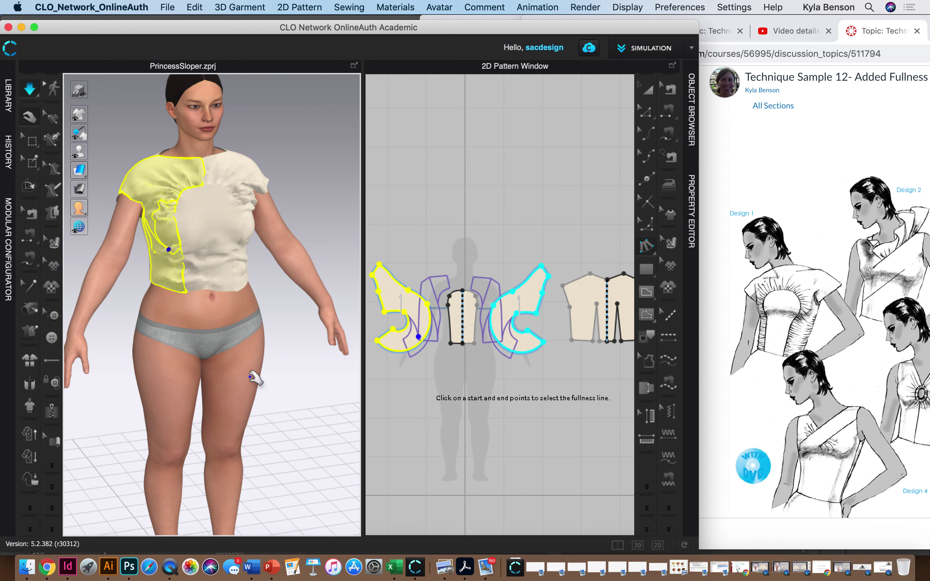
left_click(493, 226)
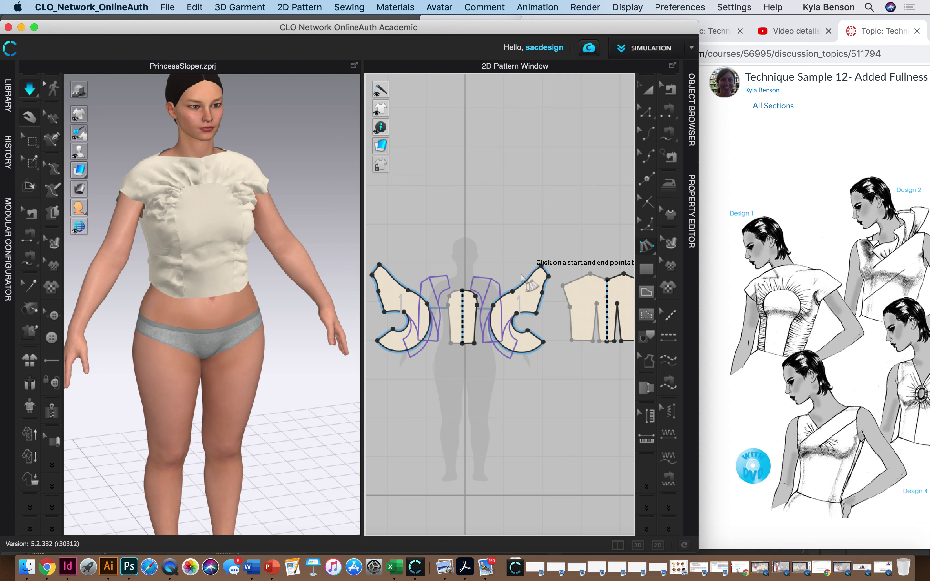
scroll(519, 272, "down", 2)
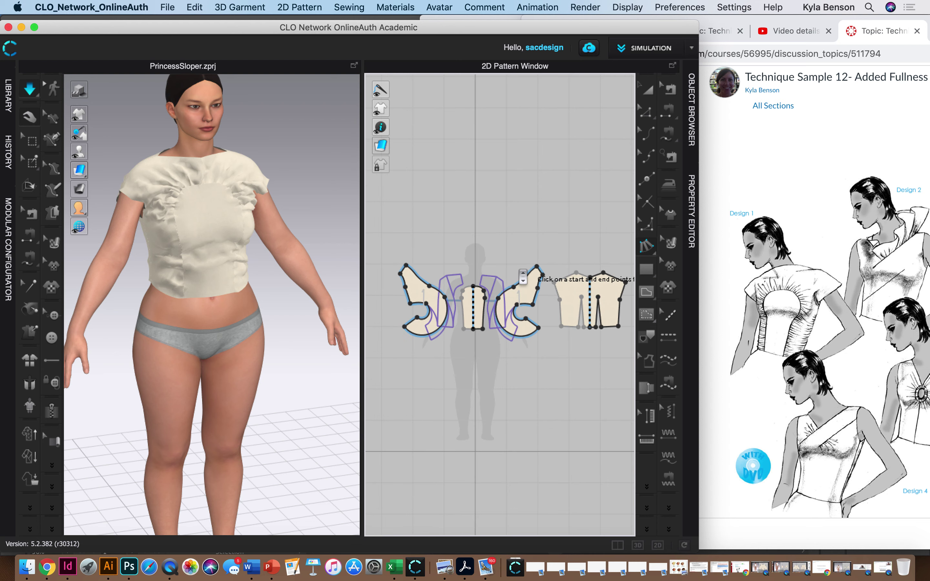